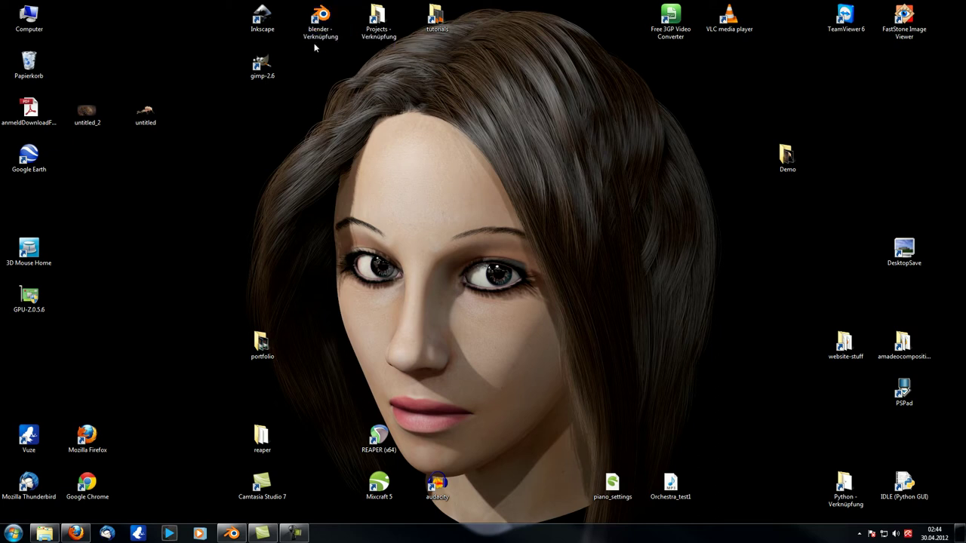
Start Blender and open Appetizer_episode9.blend from the Tutorial - Appetizer folder in D:\tutorials.
{"action": "double_click", "coordinate": [321, 33]}
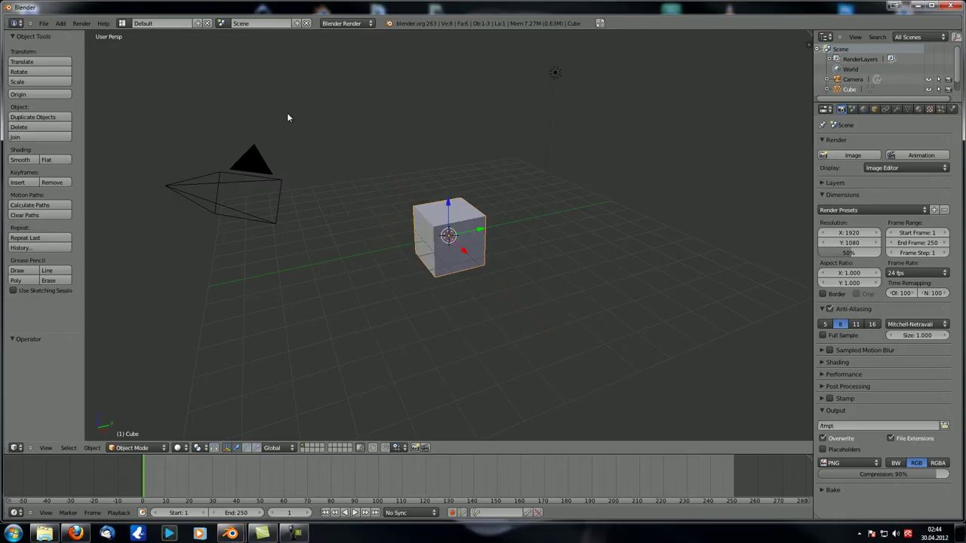
{"action": "left_click", "coordinate": [44, 24]}
{"action": "mouse_move", "coordinate": [60, 55]}
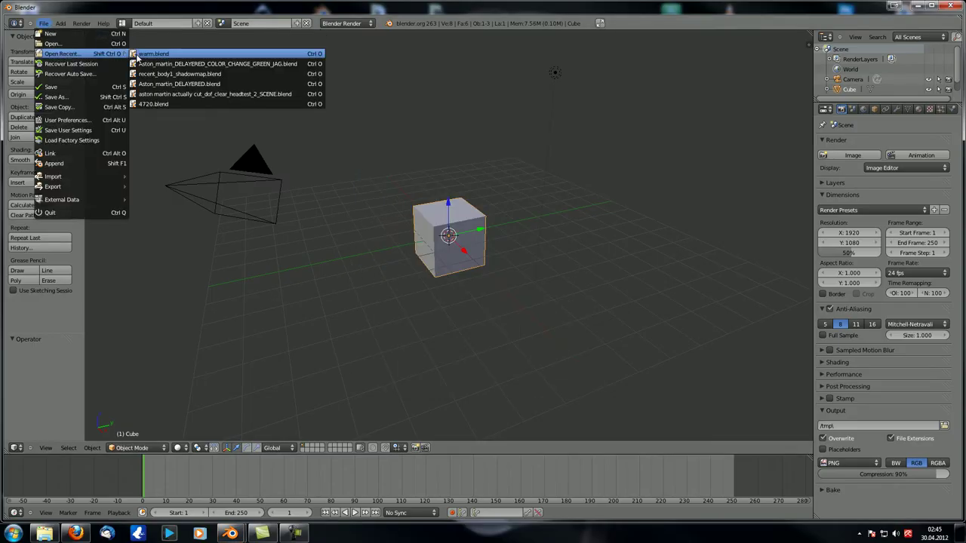
{"action": "left_click", "coordinate": [62, 46]}
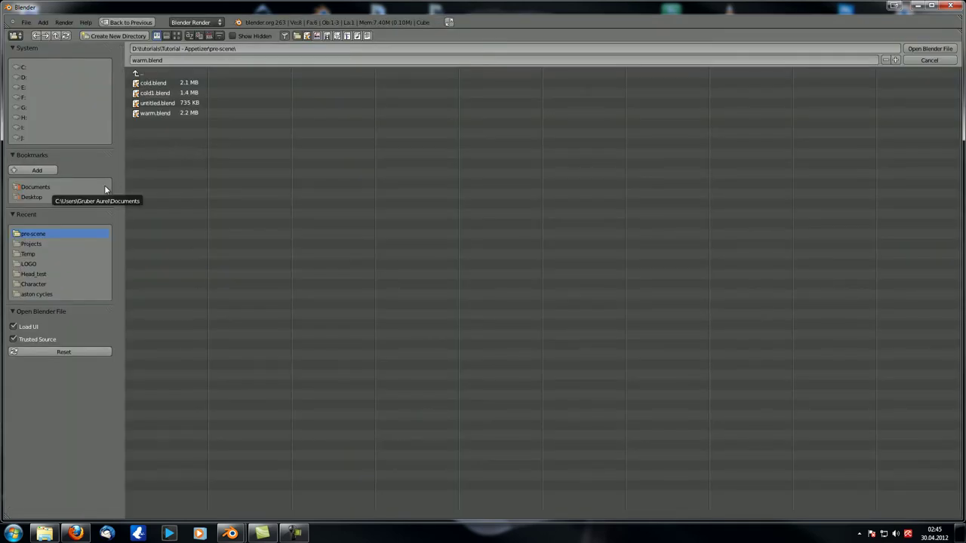
{"action": "left_click", "coordinate": [48, 273]}
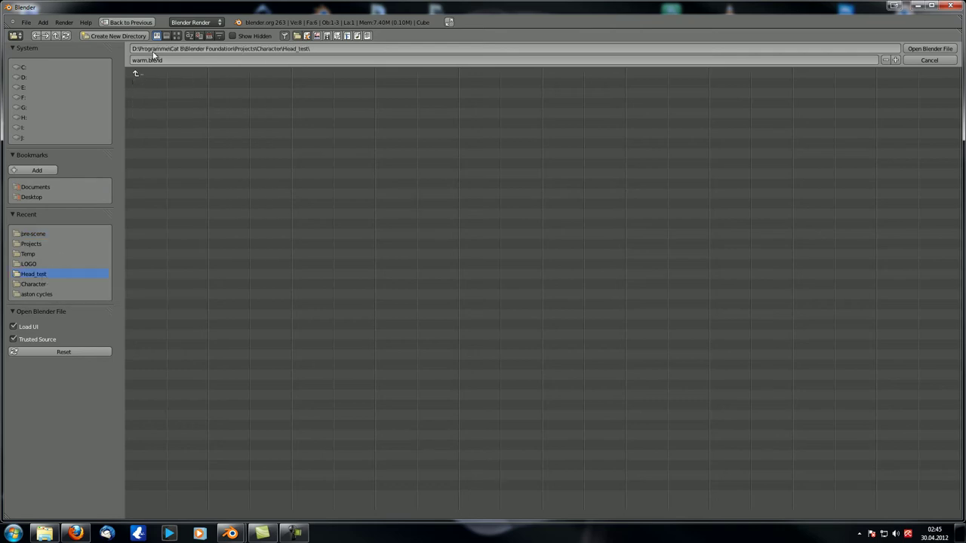
{"action": "left_click", "coordinate": [135, 74]}
{"action": "left_click", "coordinate": [30, 77]}
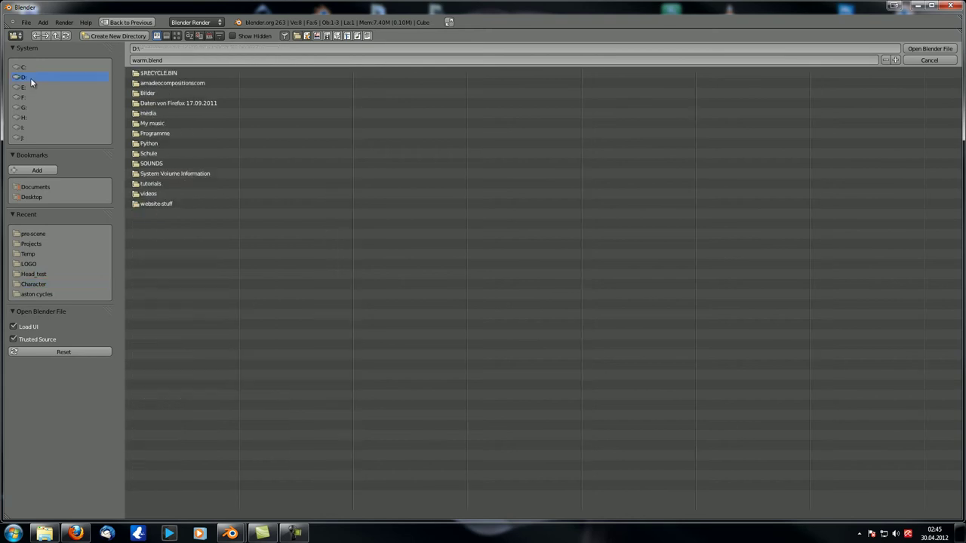
{"action": "left_click", "coordinate": [158, 187]}
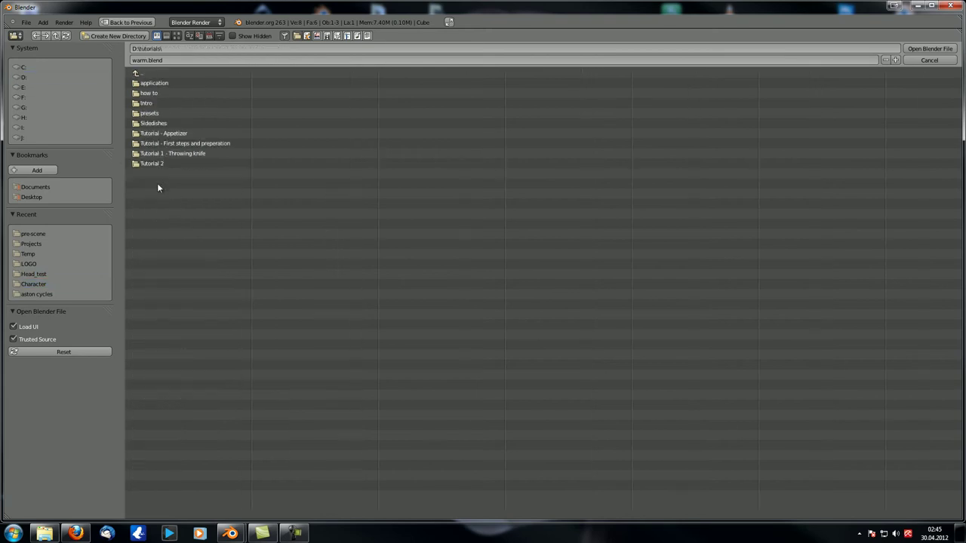
{"action": "left_click", "coordinate": [175, 133]}
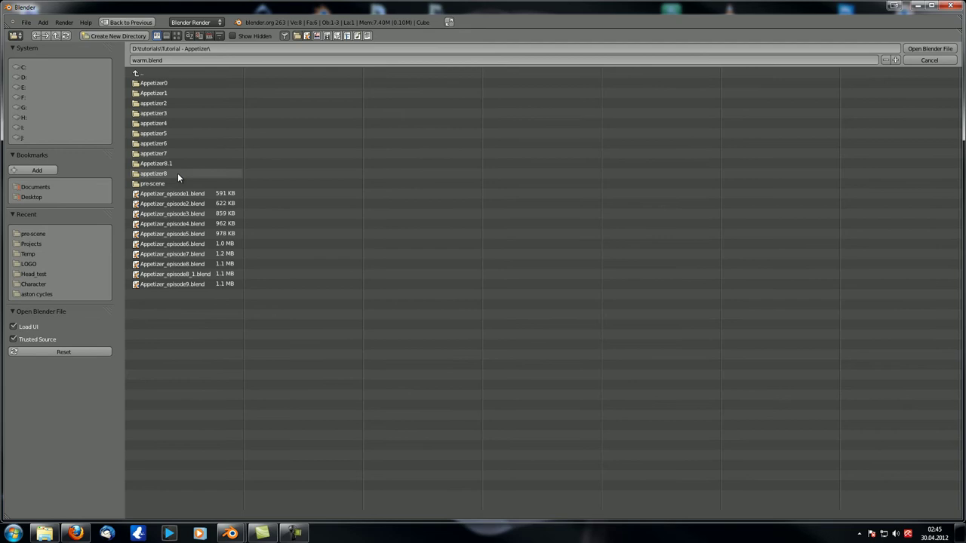
{"action": "double_click", "coordinate": [184, 284]}
Switch the main image editor area to the 3D View showing the board and the drinking glass.
{"action": "left_click", "coordinate": [15, 452]}
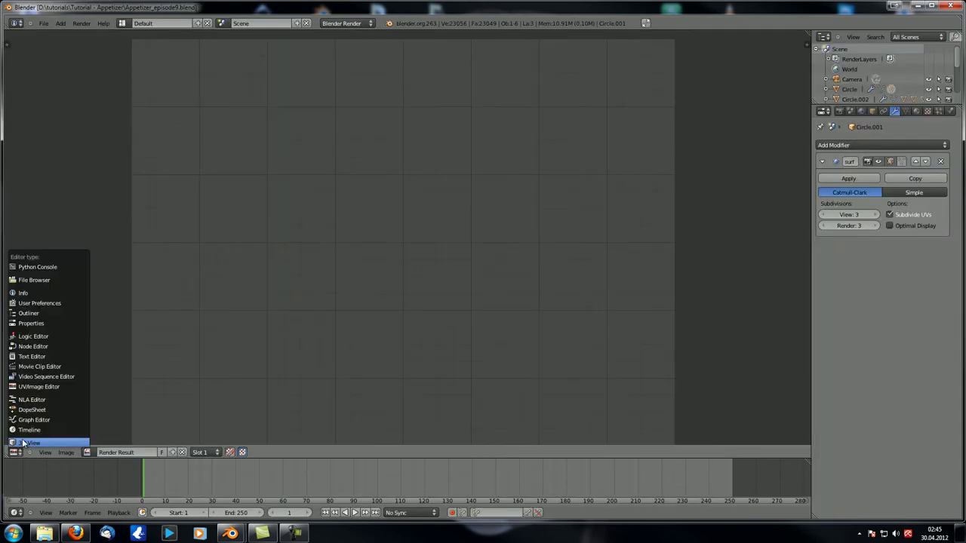
{"action": "left_click", "coordinate": [25, 444]}
{"action": "scroll", "coordinate": [474, 231], "scroll_direction": "up", "scroll_amount": 3}
{"action": "middle_click_drag", "start_coordinate": [475, 231], "coordinate": [420, 425]}
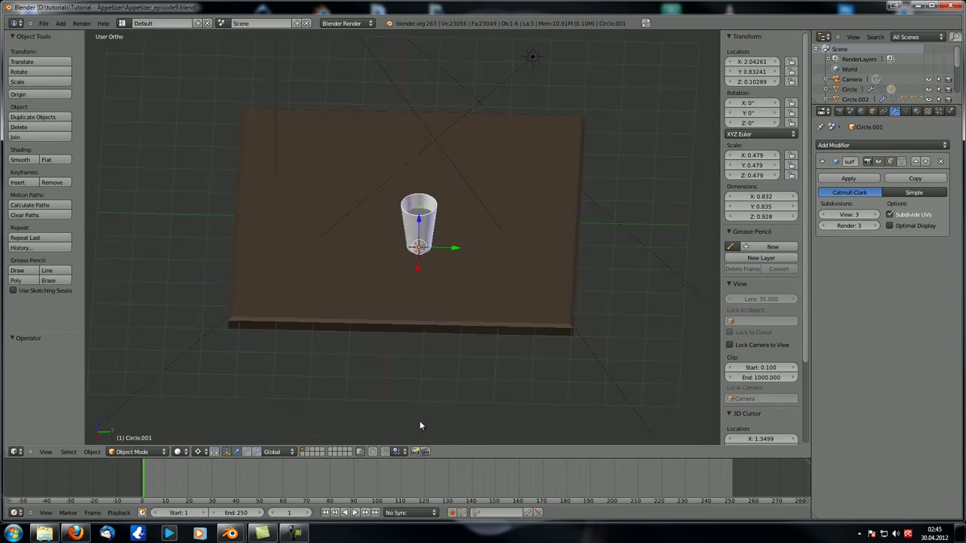
Show only layer 2 and move the wine glass and its red wine from there to layer 1.
{"action": "left_click", "coordinate": [306, 450]}
{"action": "scroll", "coordinate": [456, 298], "scroll_direction": "up", "scroll_amount": 2}
{"action": "middle_click_drag", "start_coordinate": [456, 298], "coordinate": [410, 261], "text": "shift"}
{"action": "middle_click_drag", "start_coordinate": [337, 208], "coordinate": [418, 205]}
{"action": "scroll", "coordinate": [378, 236], "scroll_direction": "up", "scroll_amount": 1}
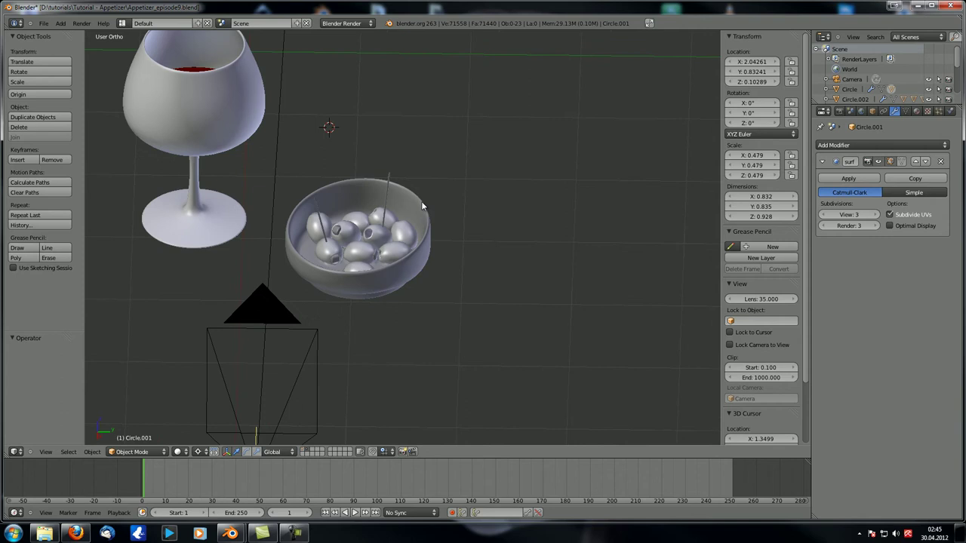
{"action": "right_click", "coordinate": [214, 189]}
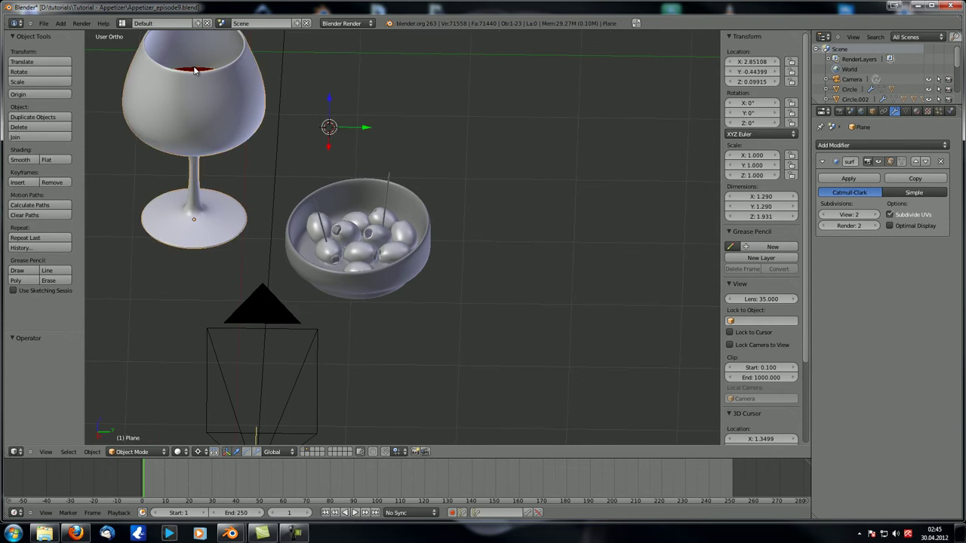
{"action": "key", "text": "m"}
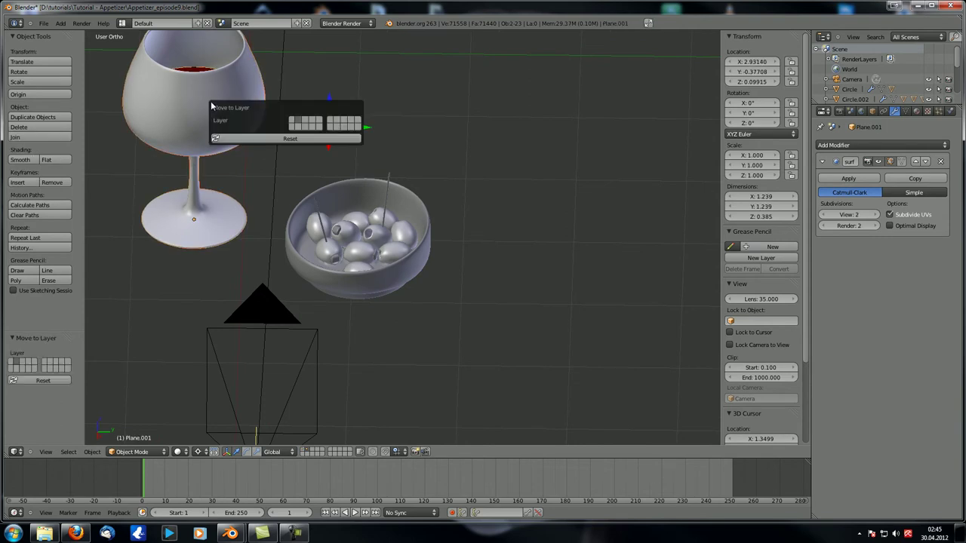
{"action": "left_click", "coordinate": [293, 122]}
Look through the scene camera, select it and move it to layer 1.
{"action": "scroll", "coordinate": [373, 259], "scroll_direction": "down", "scroll_amount": 2}
{"action": "key", "text": "KP_0"}
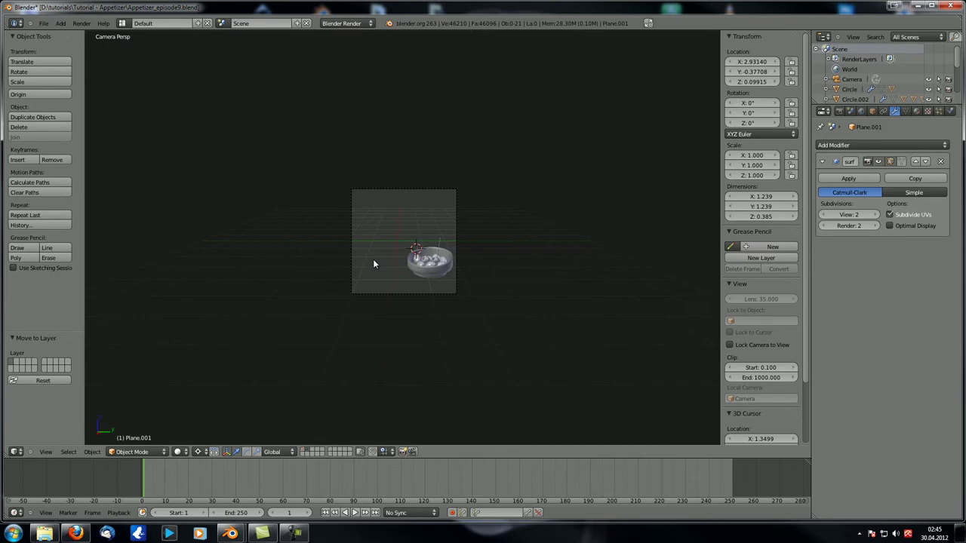
{"action": "right_click", "coordinate": [425, 190]}
{"action": "key", "text": "g"}
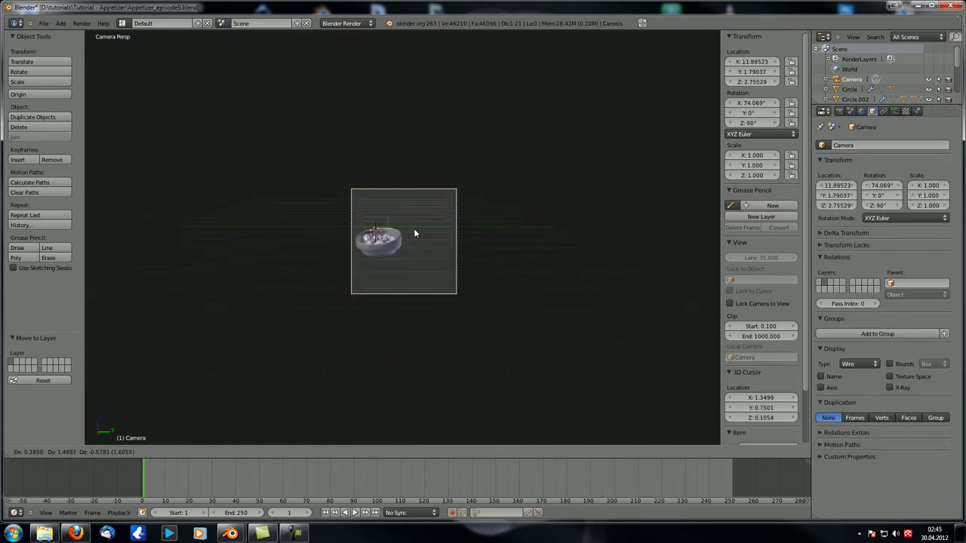
{"action": "right_click", "coordinate": [402, 228]}
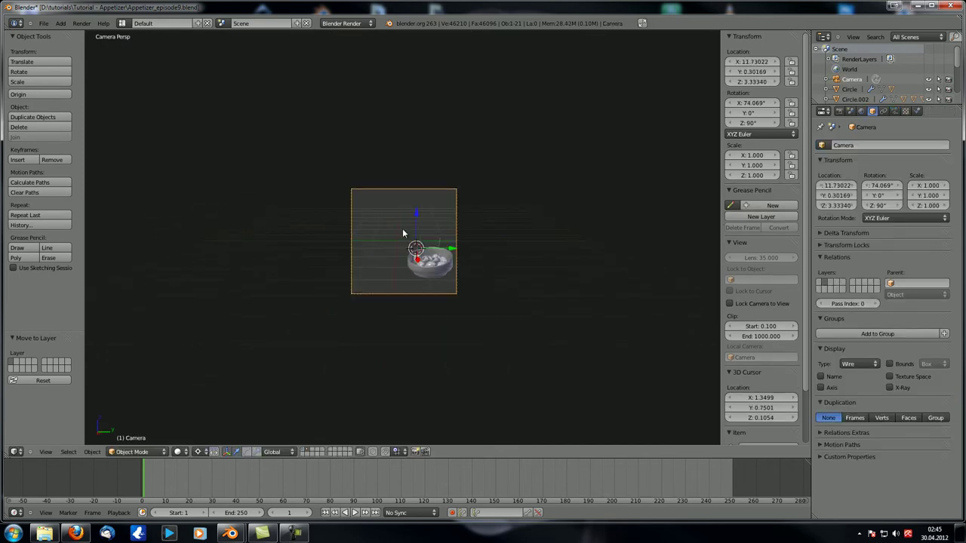
{"action": "left_click", "coordinate": [850, 111]}
{"action": "left_click", "coordinate": [873, 157]}
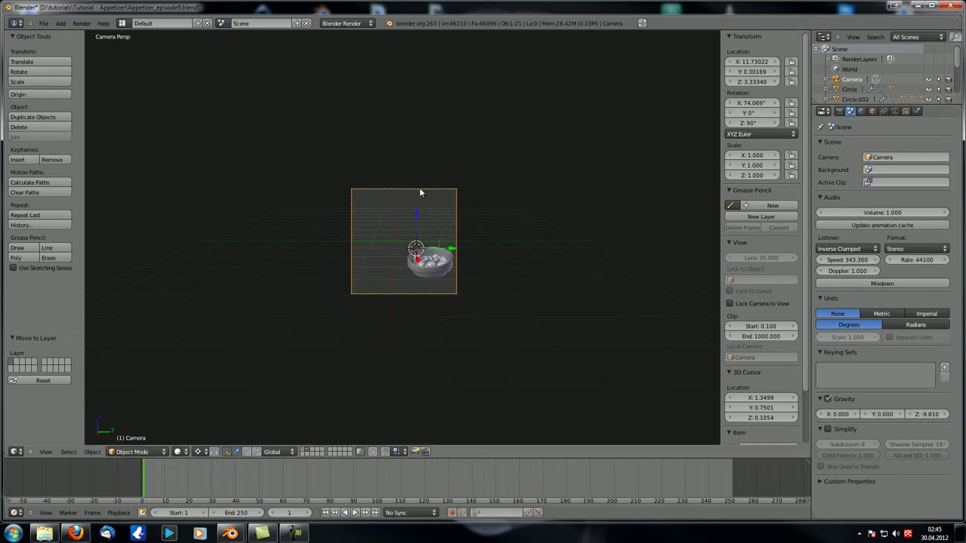
{"action": "key", "text": "m"}
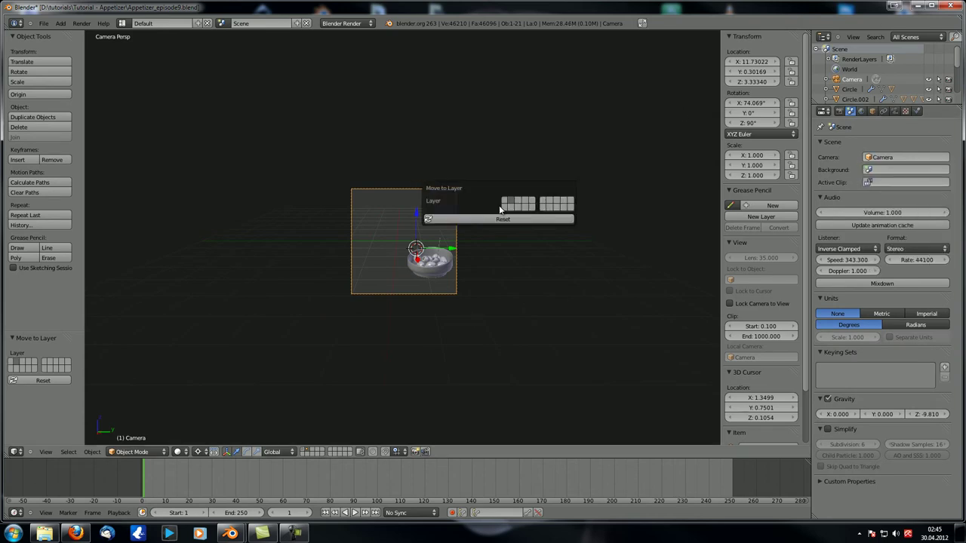
{"action": "left_click", "coordinate": [505, 203]}
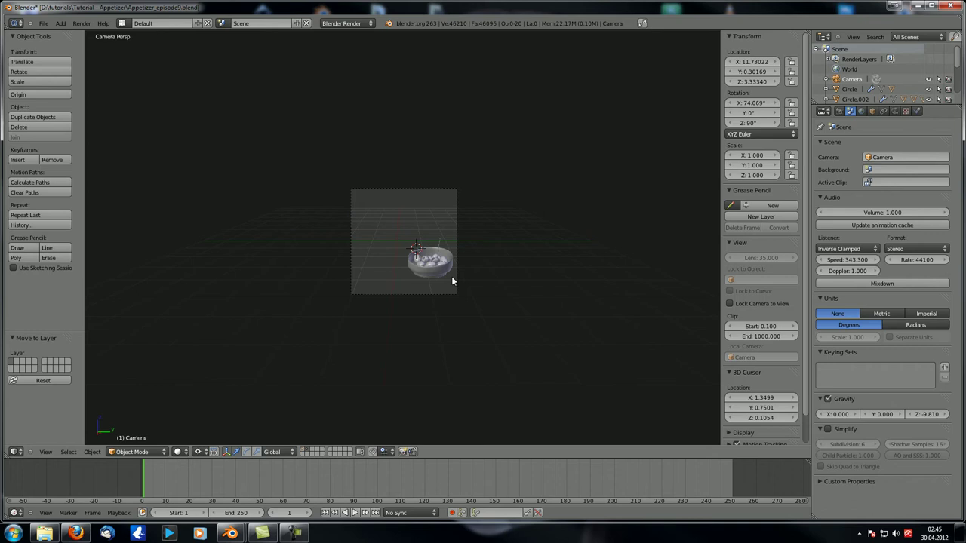
Show layer 1, duplicate the camera and move the duplicate to layer 2.
{"action": "left_click", "coordinate": [304, 451]}
{"action": "key", "text": "shift+d"}
{"action": "left_click", "coordinate": [421, 242]}
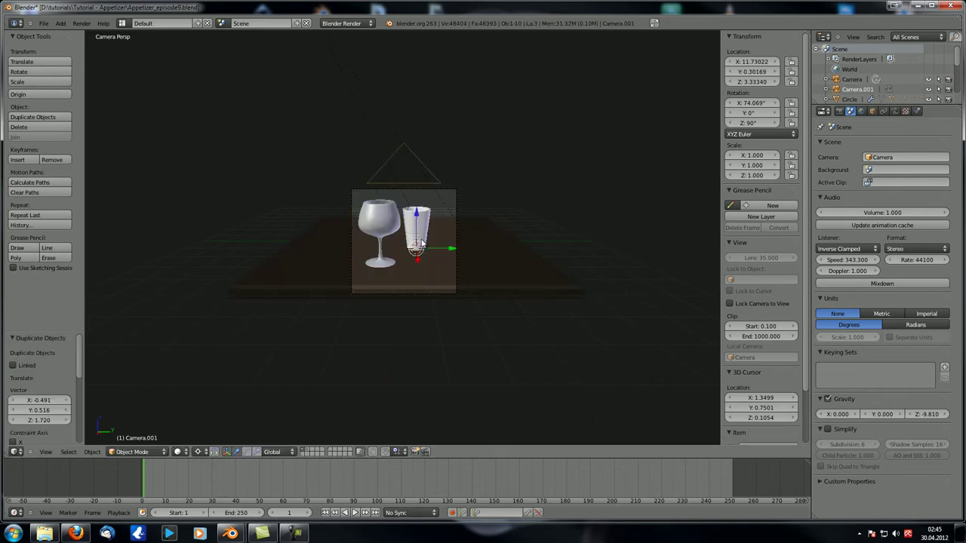
{"action": "key", "text": "m"}
{"action": "left_click", "coordinate": [538, 258]}
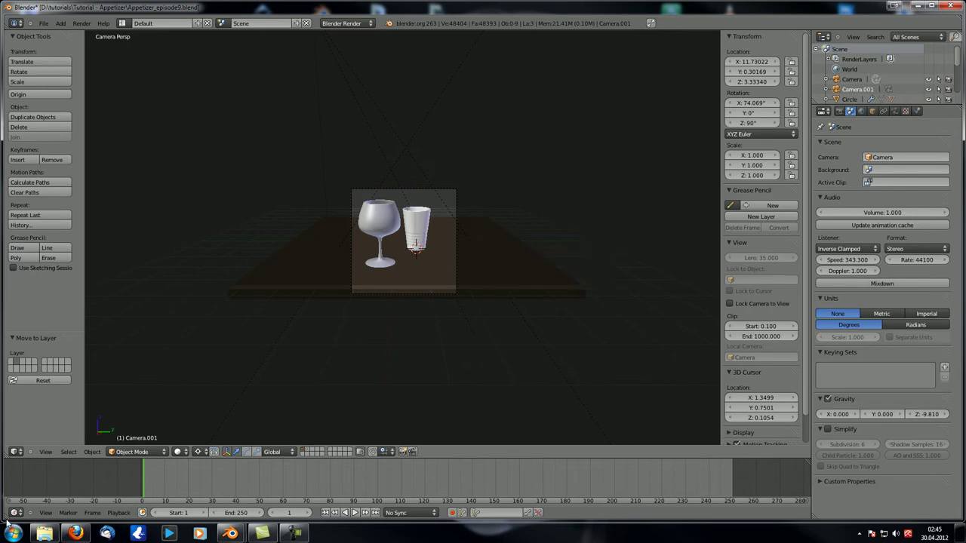
Show layer 2 and set Camera.001 as the active scene camera.
{"action": "left_click", "coordinate": [310, 451]}
{"action": "left_click", "coordinate": [906, 157]}
{"action": "left_click", "coordinate": [879, 181]}
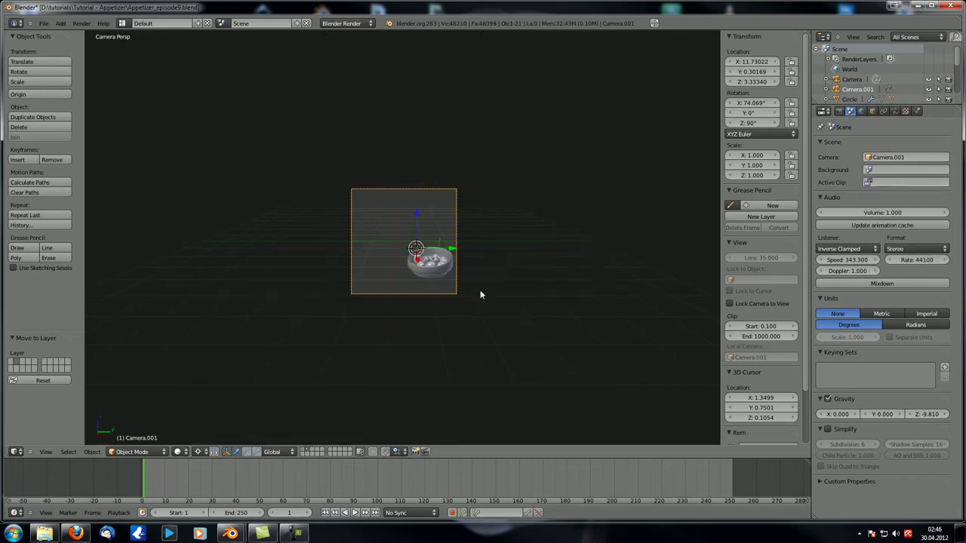
Reposition Camera.001 and rotate it about 6° around the global Y axis so the olive bowl is framed.
{"action": "scroll", "coordinate": [421, 268], "scroll_direction": "up", "scroll_amount": 4}
{"action": "key", "text": "g"}
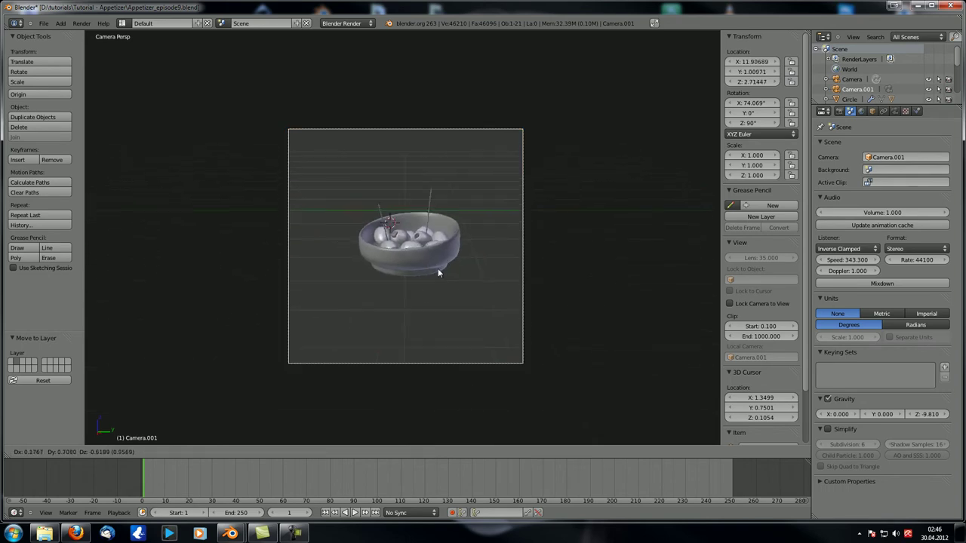
{"action": "left_click", "coordinate": [441, 294]}
{"action": "key", "text": "r"}
{"action": "key", "text": "y"}
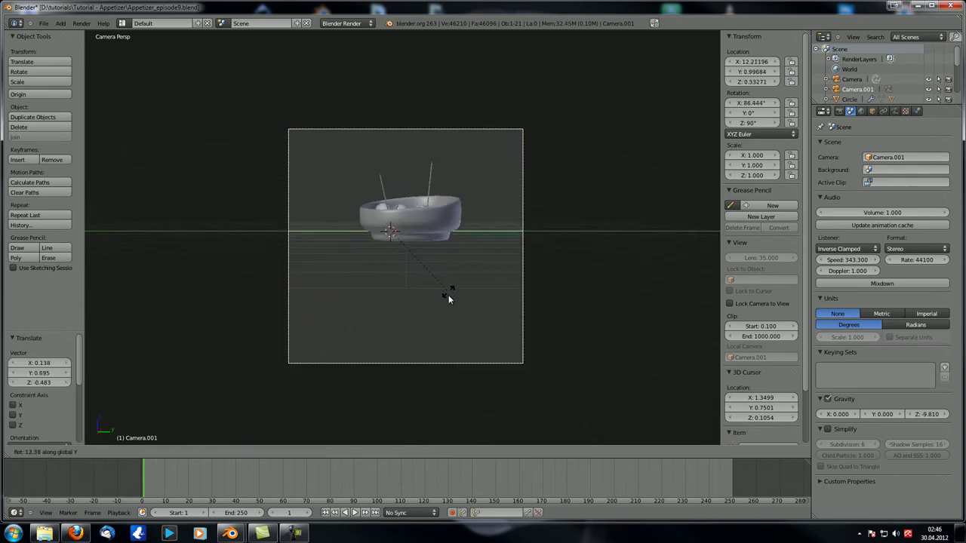
{"action": "left_click", "coordinate": [436, 320]}
{"action": "key", "text": "g"}
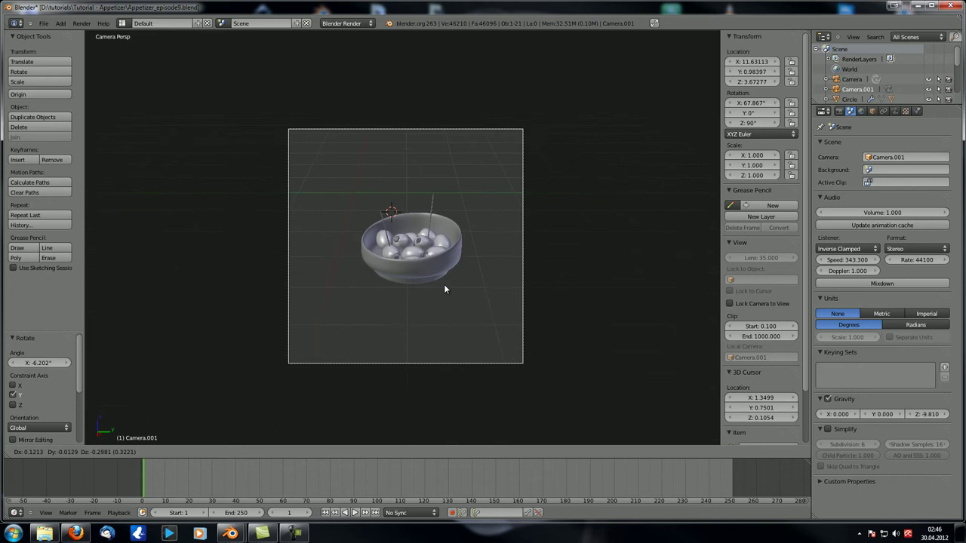
{"action": "left_click", "coordinate": [446, 266]}
Select the olive bowl and give it a new material.
{"action": "right_click", "coordinate": [447, 260]}
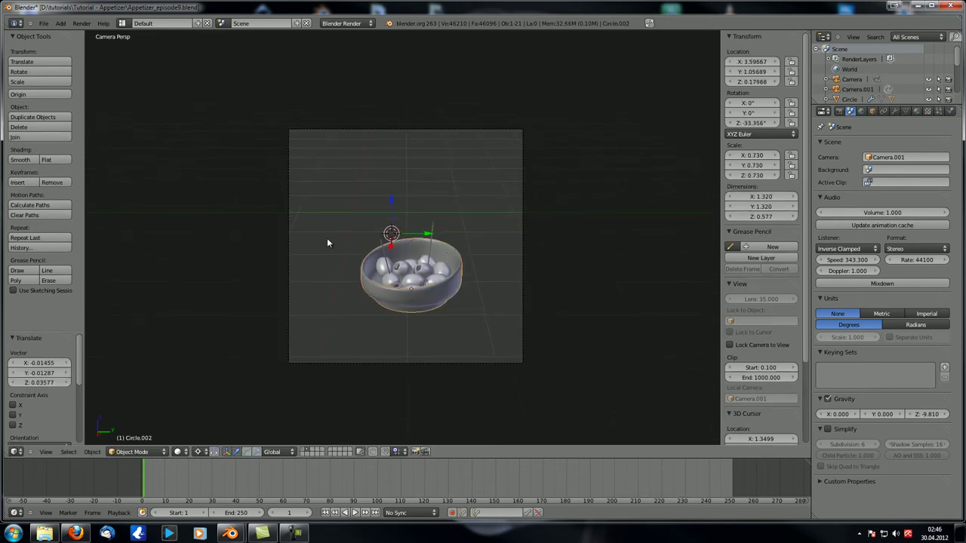
{"action": "left_click", "coordinate": [916, 111]}
{"action": "left_click", "coordinate": [869, 178]}
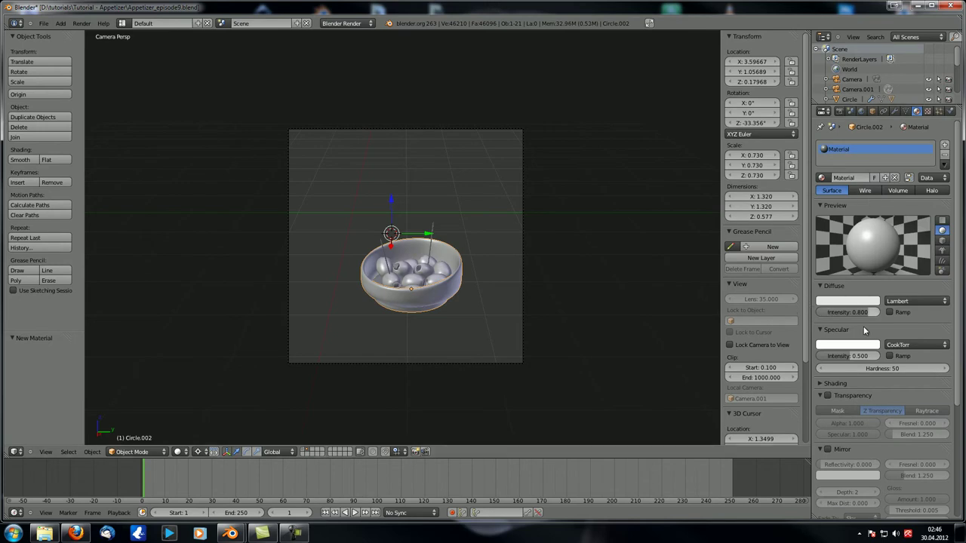
Set the specular intensity of the bowl's material to 0.27.
{"action": "scroll", "coordinate": [905, 301], "scroll_direction": "down", "scroll_amount": 2}
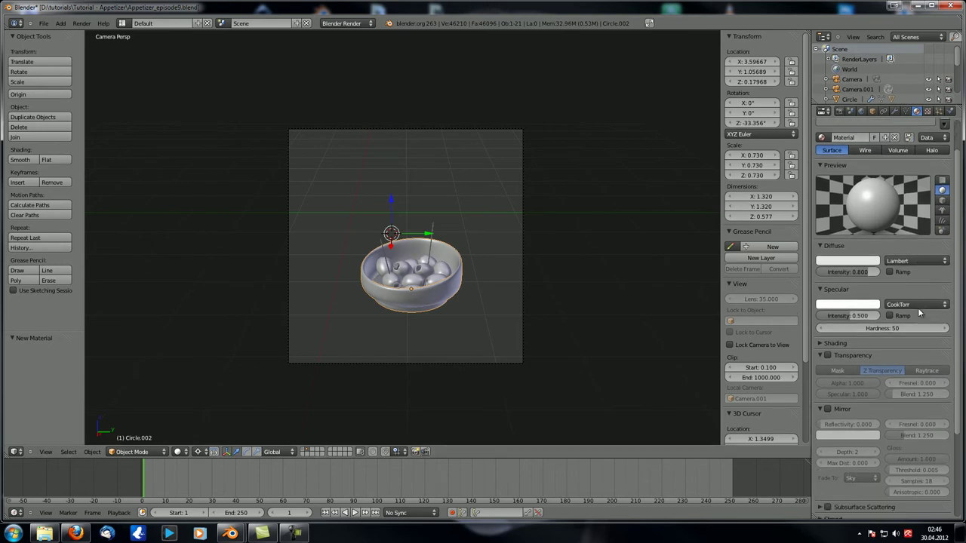
{"action": "scroll", "coordinate": [917, 308], "scroll_direction": "down", "scroll_amount": 1}
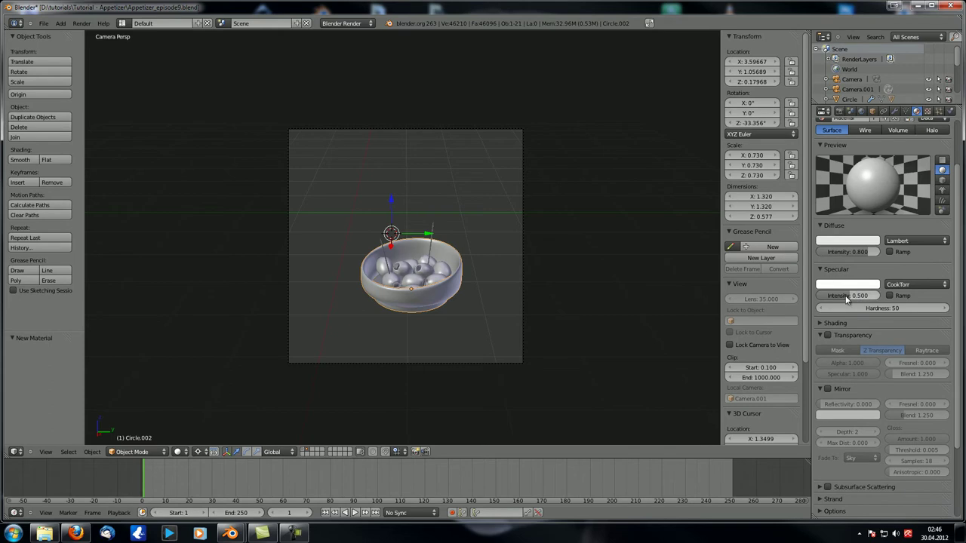
{"action": "left_click", "coordinate": [845, 297]}
{"action": "key", "text": "BackSpace"}
{"action": "type", "text": ".2"}
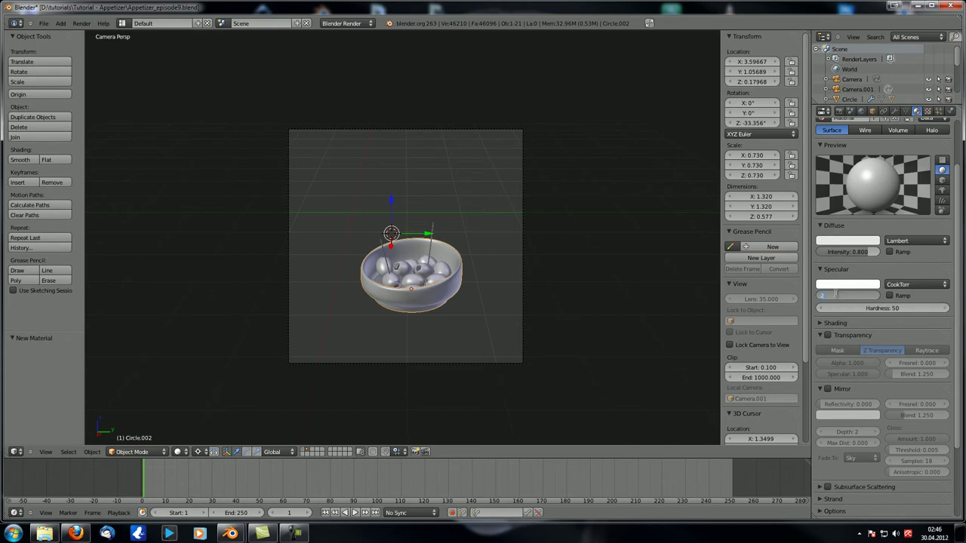
{"action": "type", "text": "70"}
{"action": "key", "text": "Return"}
Change the bowl material's specular shader to WardIso with a slope of 0.06.
{"action": "scroll", "coordinate": [904, 273], "scroll_direction": "down", "scroll_amount": 2}
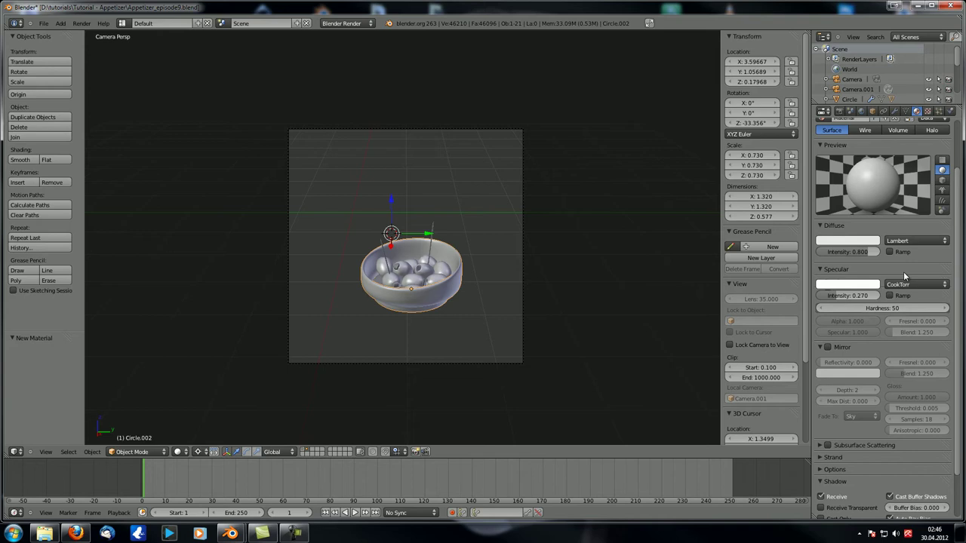
{"action": "left_click", "coordinate": [904, 276]}
{"action": "left_click", "coordinate": [909, 231]}
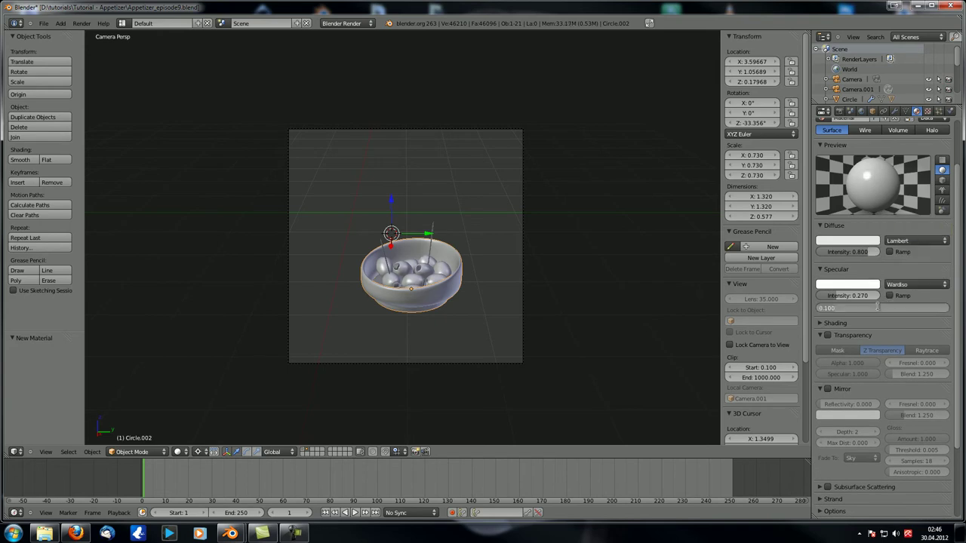
{"action": "left_click", "coordinate": [877, 307]}
{"action": "key", "text": "BackSpace"}
{"action": "type", "text": ".06"}
{"action": "key", "text": "Return"}
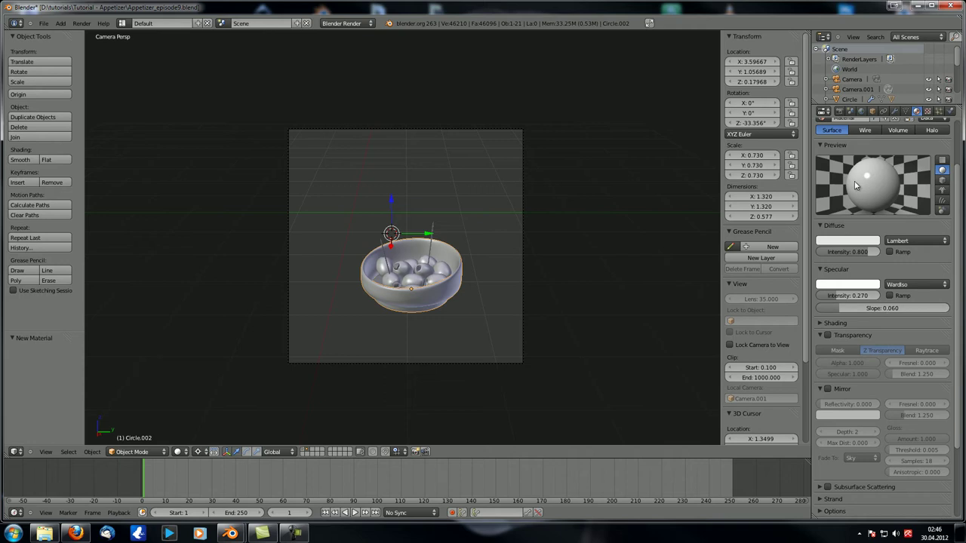
{"action": "scroll", "coordinate": [499, 297], "scroll_direction": "down", "scroll_amount": 3, "text": "shift"}
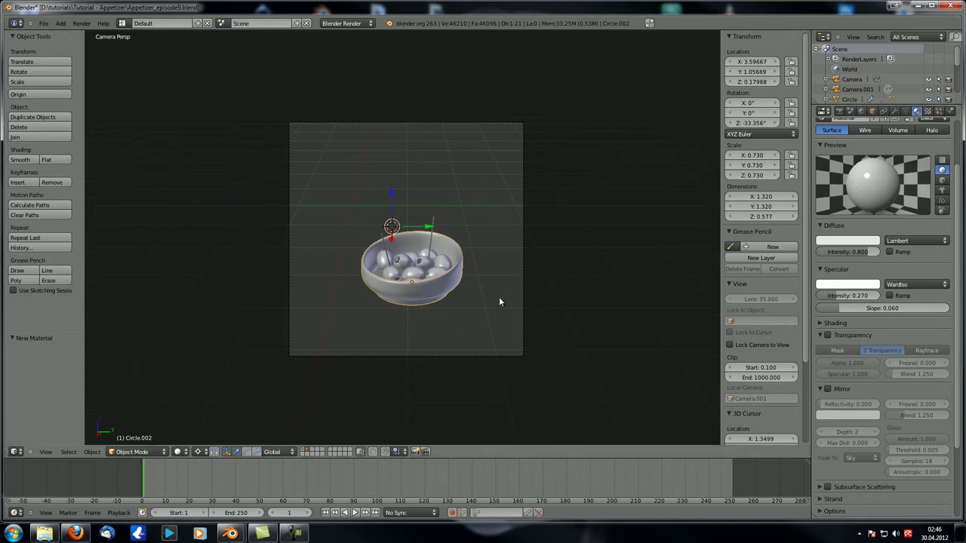
{"action": "left_click", "coordinate": [822, 323]}
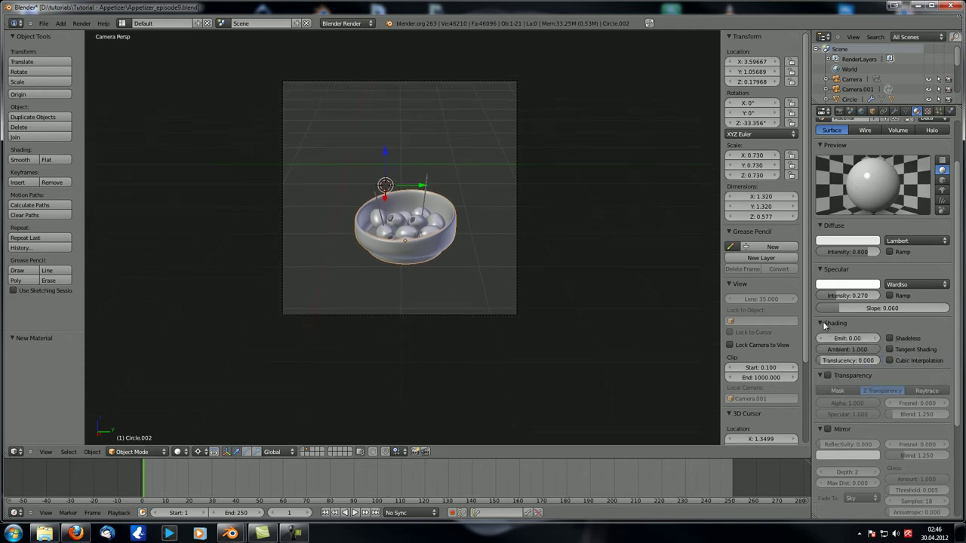
{"action": "left_click", "coordinate": [821, 320]}
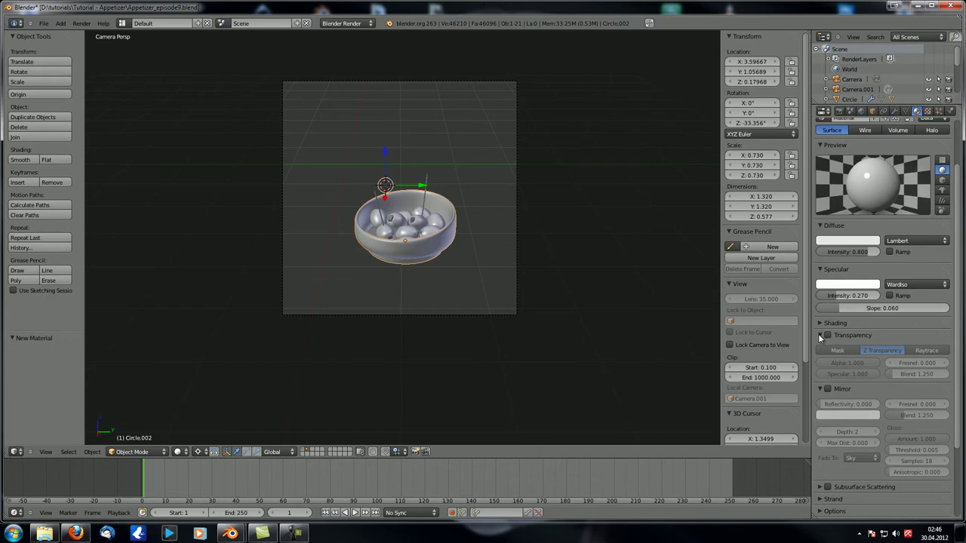
Enable Mirror on the bowl's material with reflectivity 0.6, Fresnel 1.5 and blend 1.7, keeping the gloss amount at 1.0.
{"action": "left_click", "coordinate": [820, 335]}
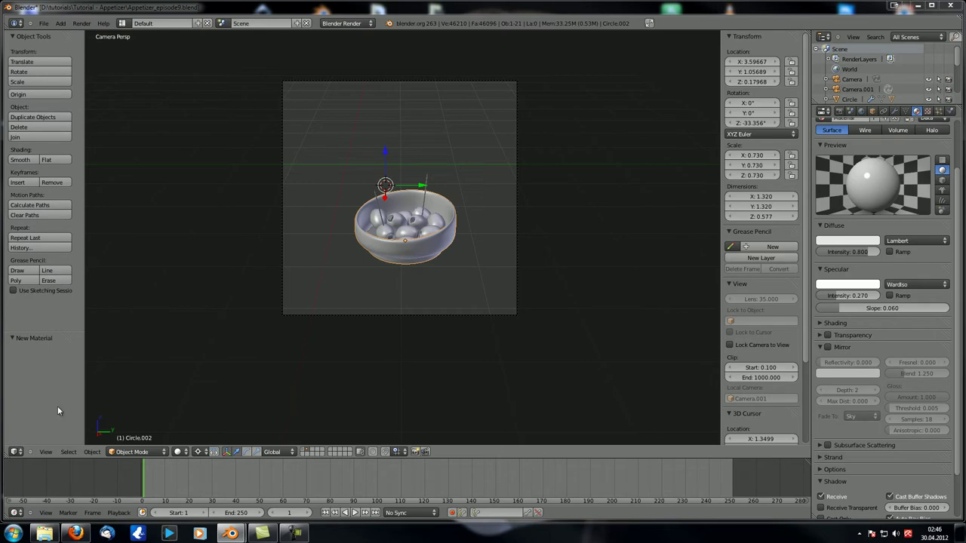
{"action": "left_click", "coordinate": [835, 348]}
{"action": "left_click", "coordinate": [820, 347]}
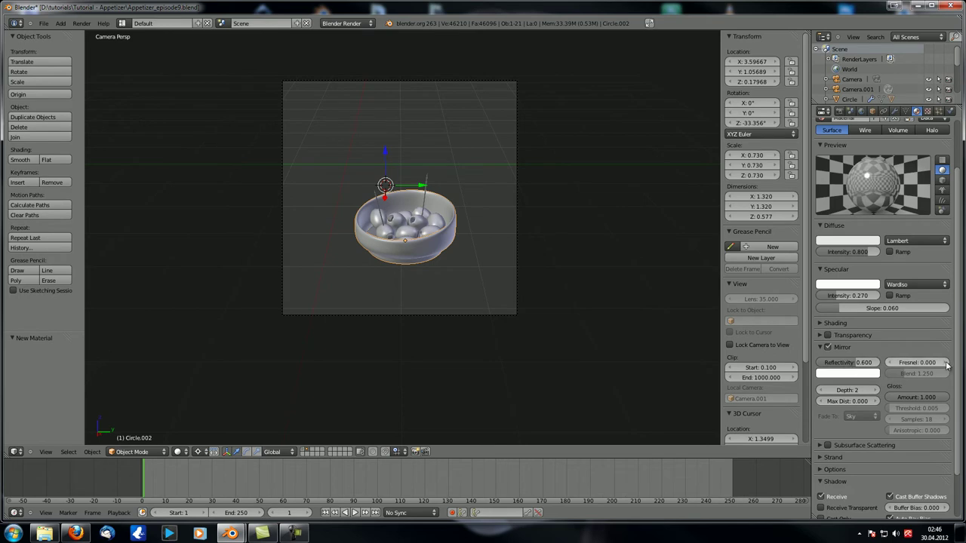
{"action": "mouse_move", "coordinate": [916, 366]}
{"action": "left_mouse_down"}
{"action": "mouse_move", "coordinate": [943, 365]}
{"action": "mouse_move", "coordinate": [921, 379]}
{"action": "left_mouse_up"}
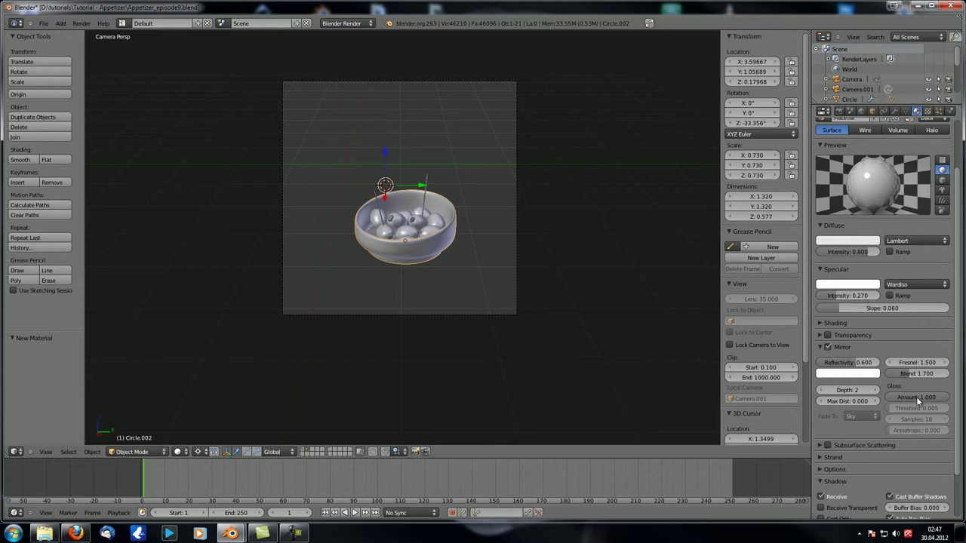
{"action": "left_click_drag", "start_coordinate": [915, 397], "coordinate": [879, 398]}
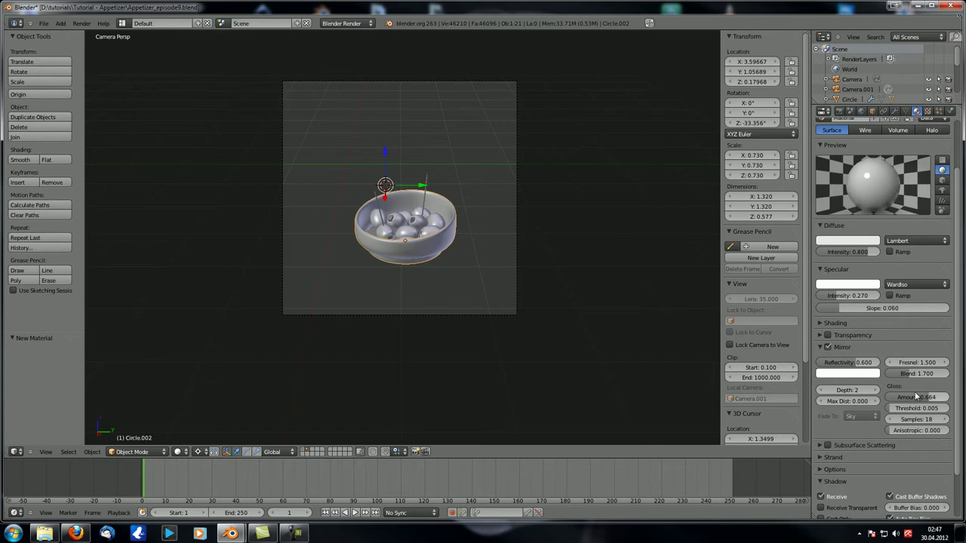
{"action": "left_click_drag", "start_coordinate": [934, 397], "coordinate": [948, 416]}
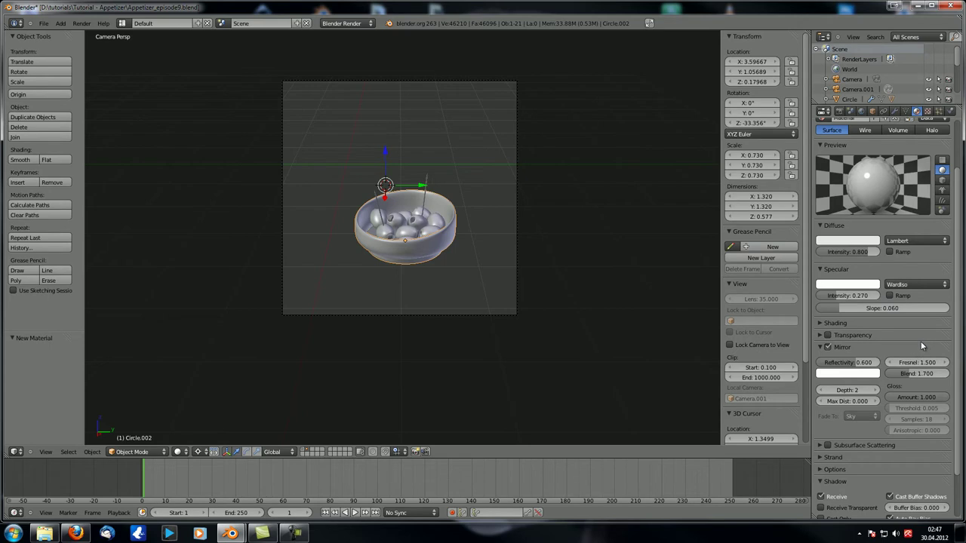
{"action": "scroll", "coordinate": [892, 368], "scroll_direction": "down", "scroll_amount": 2}
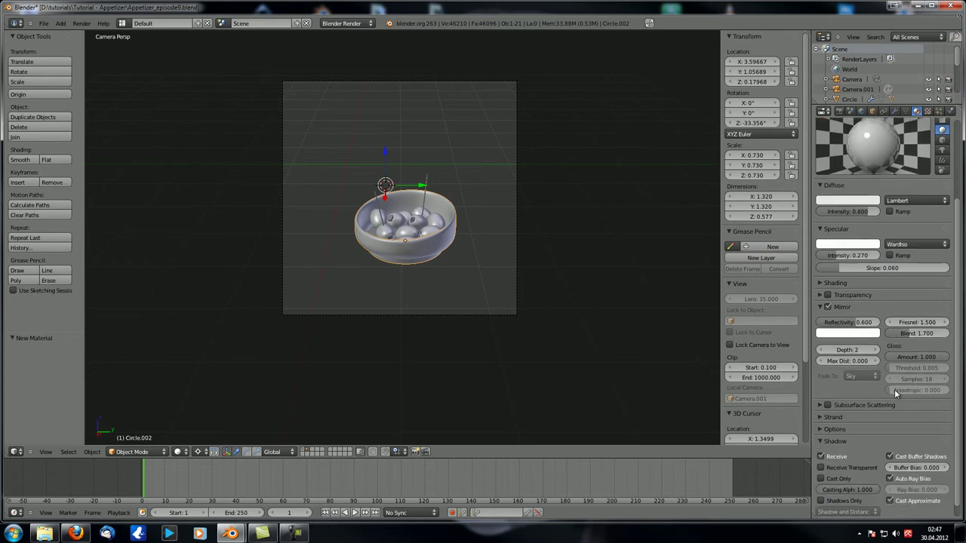
{"action": "left_click", "coordinate": [821, 307]}
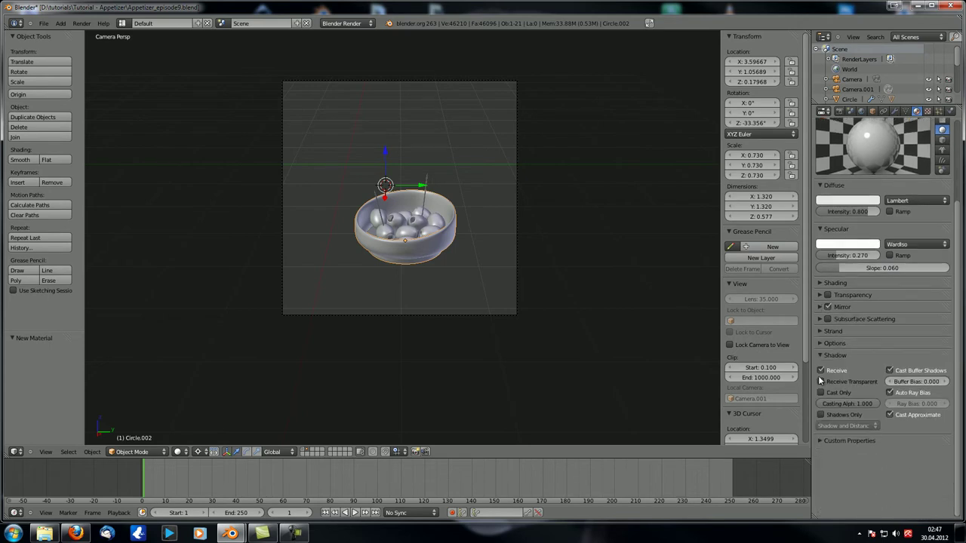
Enable Subsurface Scattering on the bowl's material using the Marble preset.
{"action": "left_click", "coordinate": [823, 320]}
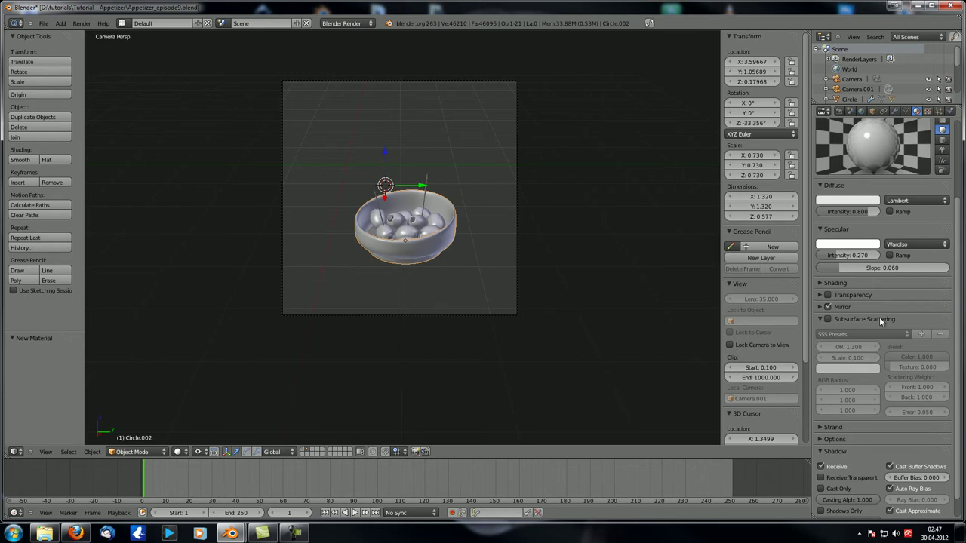
{"action": "left_click", "coordinate": [827, 320]}
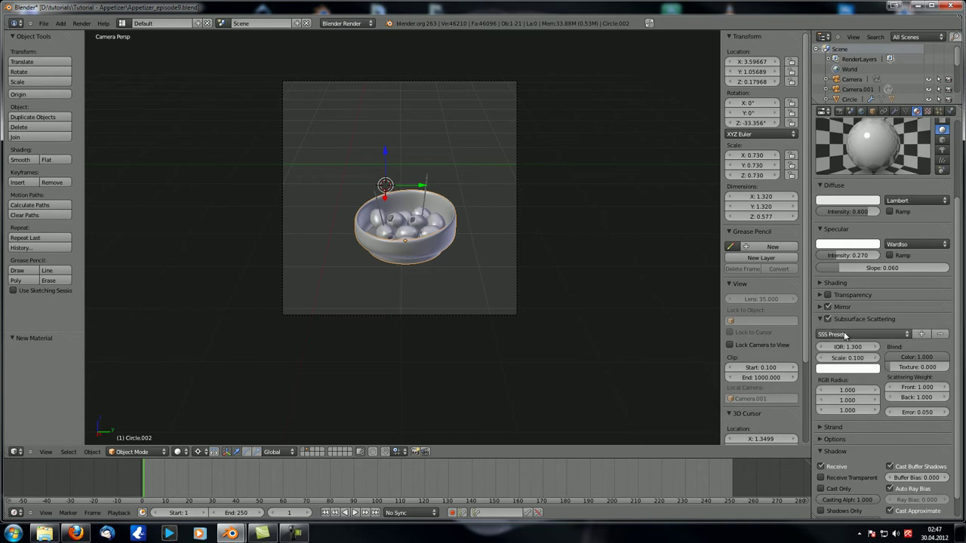
{"action": "left_click", "coordinate": [844, 333]}
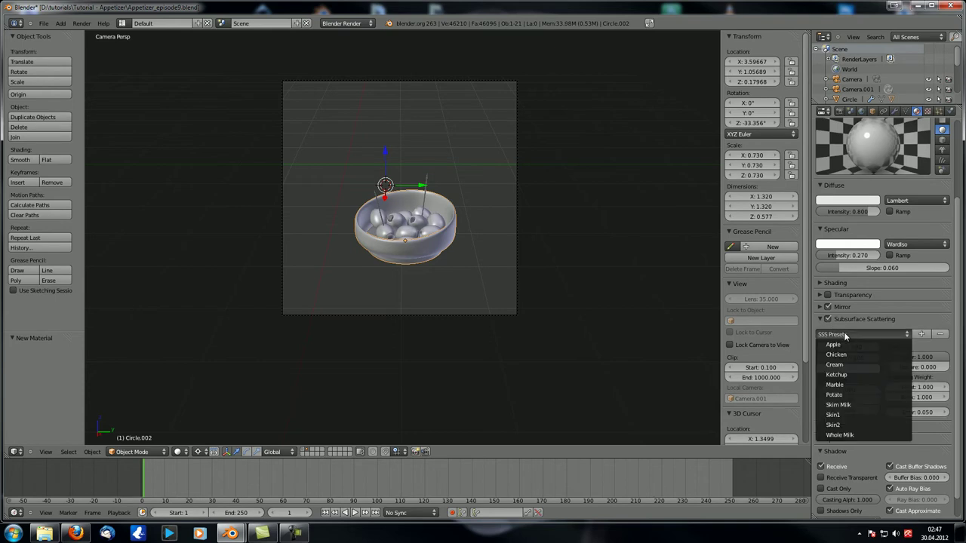
{"action": "left_click", "coordinate": [835, 385]}
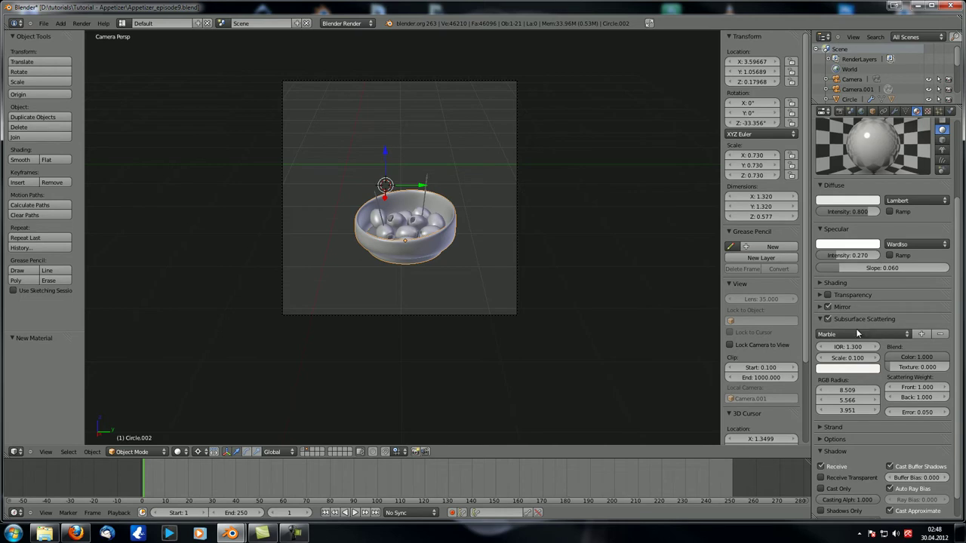
{"action": "middle_click_drag", "start_coordinate": [431, 252], "coordinate": [448, 237], "text": "shift"}
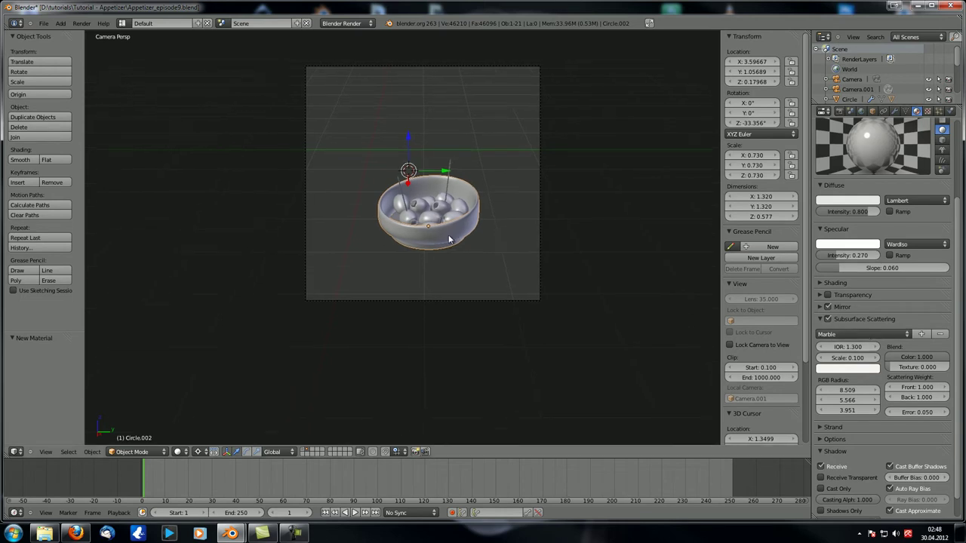
{"action": "left_click", "coordinate": [821, 320]}
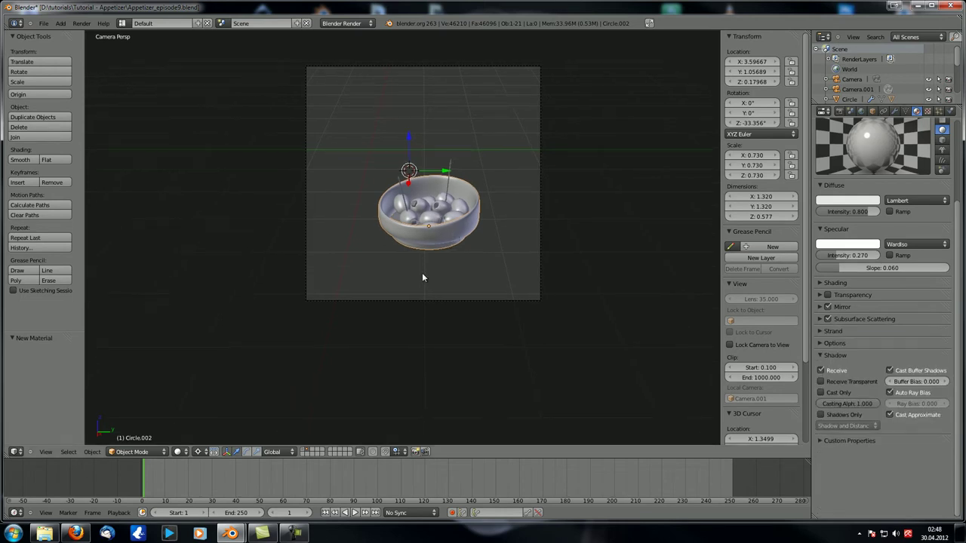
Test-render the olive bowl through the camera.
{"action": "key", "text": "F12"}
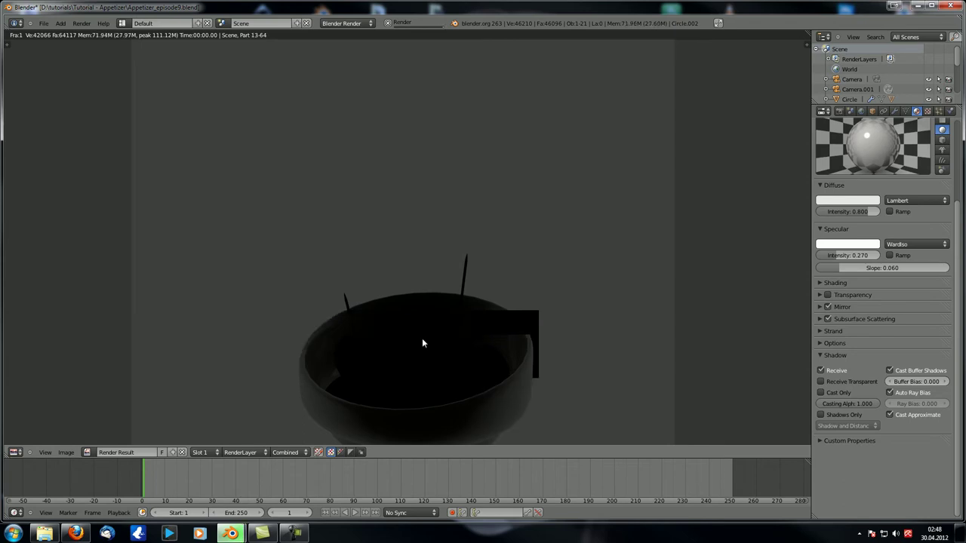
{"action": "key", "text": "Escape"}
{"action": "key", "text": "KP_0"}
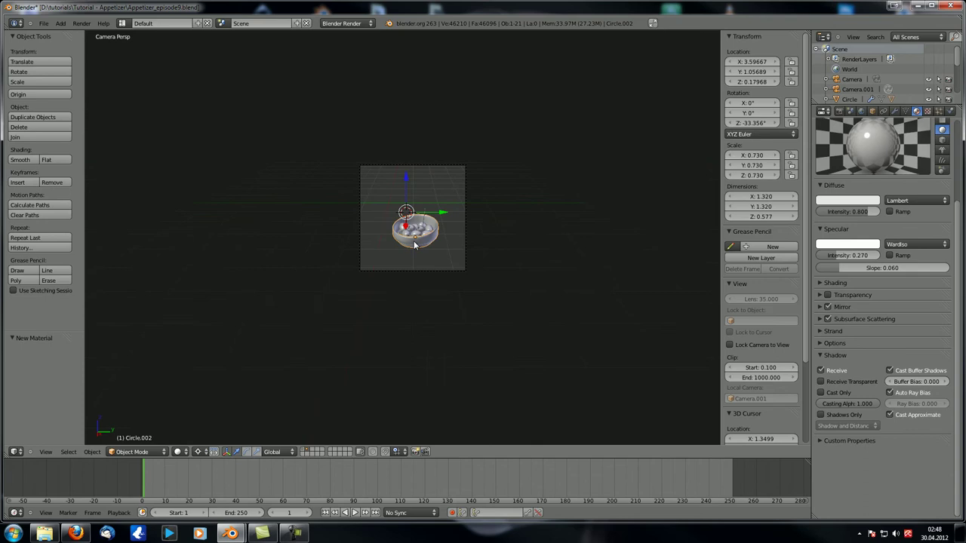
Select the lamps on the first layer and assign them to layer 2 in addition to layer 1.
{"action": "key", "text": "2"}
{"action": "scroll", "coordinate": [371, 281], "scroll_direction": "down", "scroll_amount": 5}
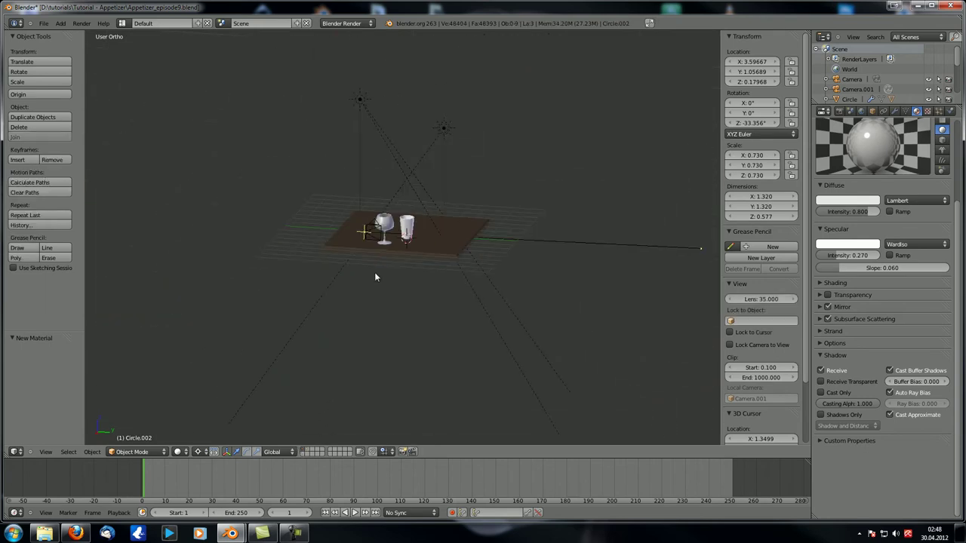
{"action": "key", "text": "a"}
{"action": "key", "text": "a"}
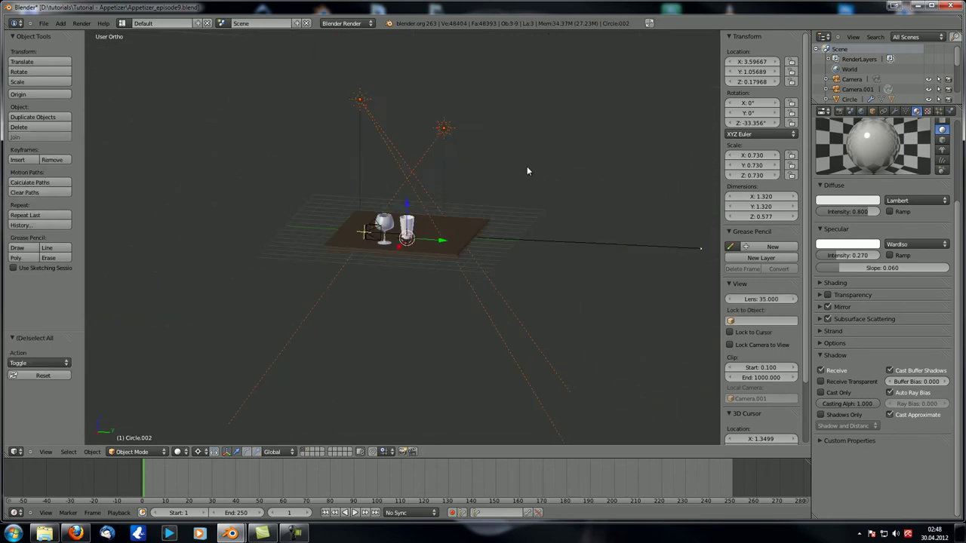
{"action": "key", "text": "m"}
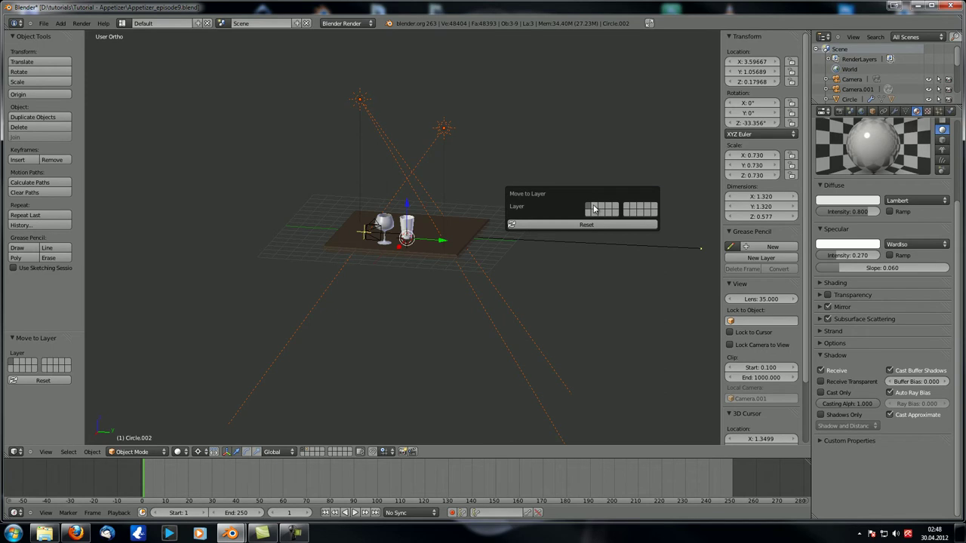
{"action": "left_click", "coordinate": [594, 209]}
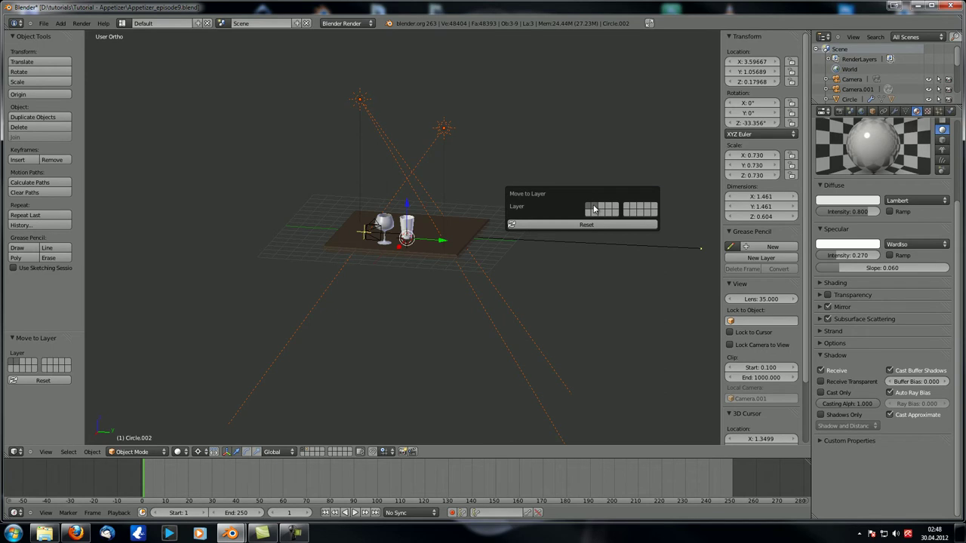
Show the olive bowl's layer again and render it through the camera.
{"action": "left_click", "coordinate": [309, 451]}
{"action": "key", "text": "KP_0"}
{"action": "key", "text": "F12"}
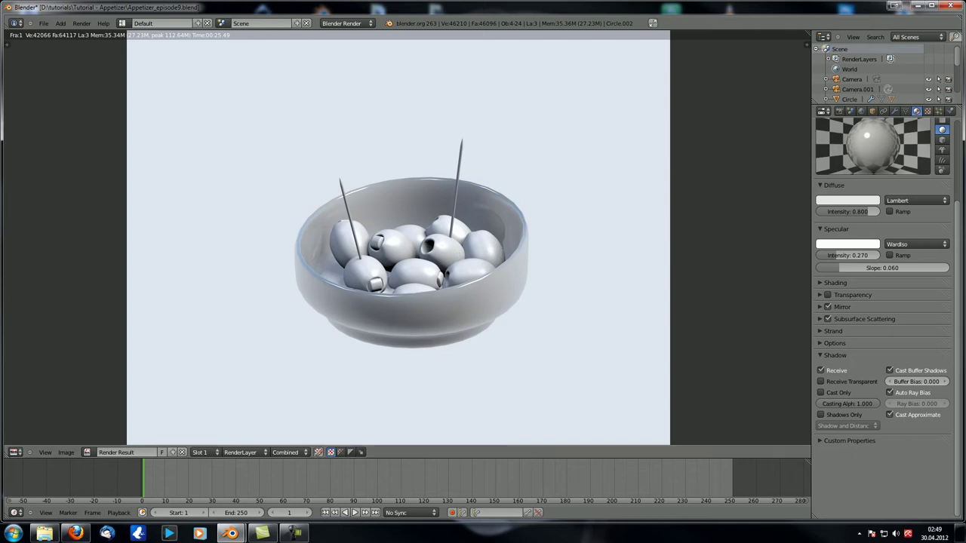
Set the bowl's subdivision surface render level to 3 and render the image again.
{"action": "left_click", "coordinate": [894, 111]}
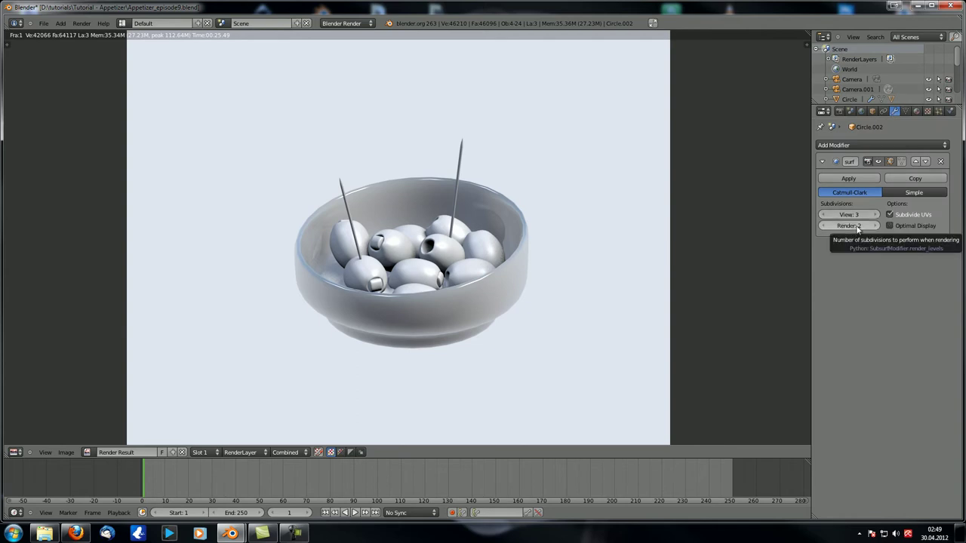
{"action": "left_click", "coordinate": [876, 226]}
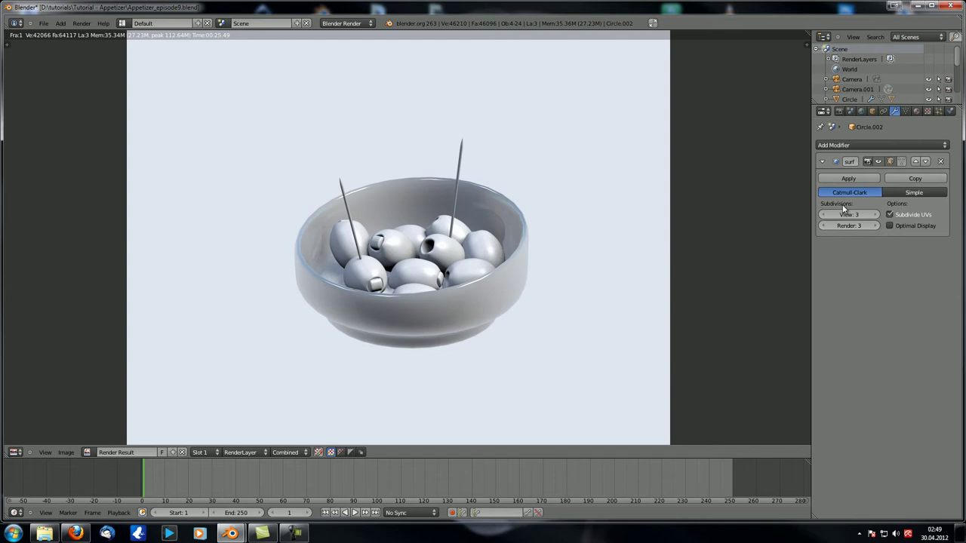
{"action": "key", "text": "F12"}
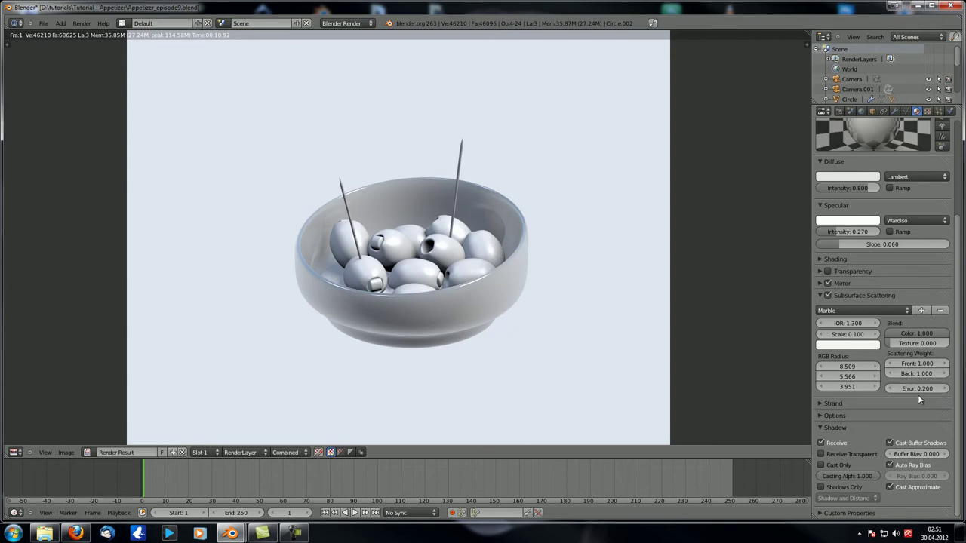
Set the bowl material's subsurface scattering error to 0.2 and save the scene over Appetizer_episode9.blend.
{"action": "key", "text": "Return"}
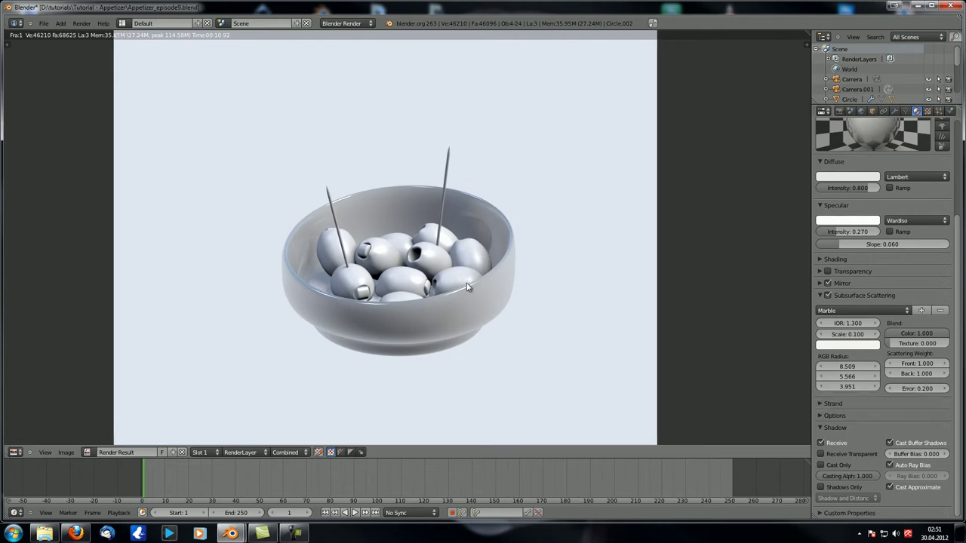
{"action": "key", "text": "ctrl+s"}
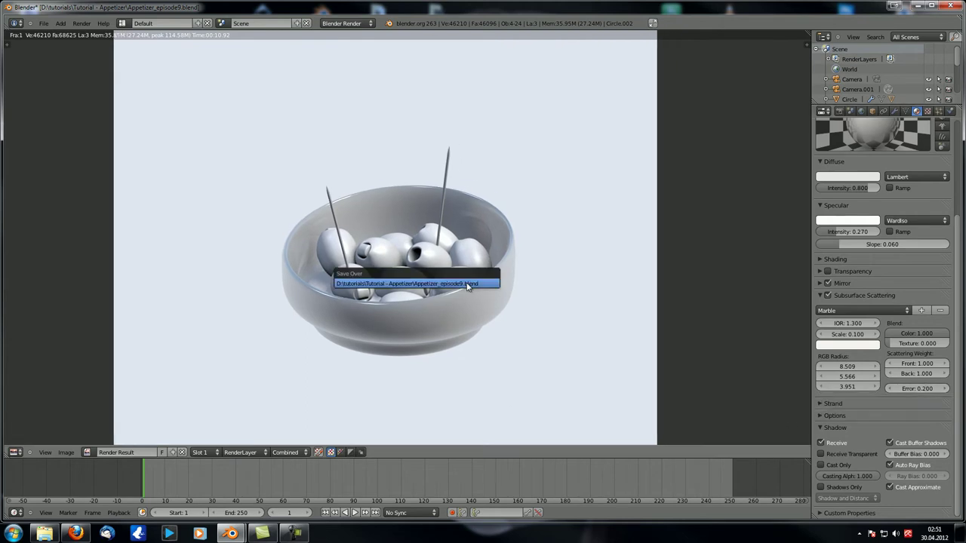
{"action": "left_click", "coordinate": [467, 288]}
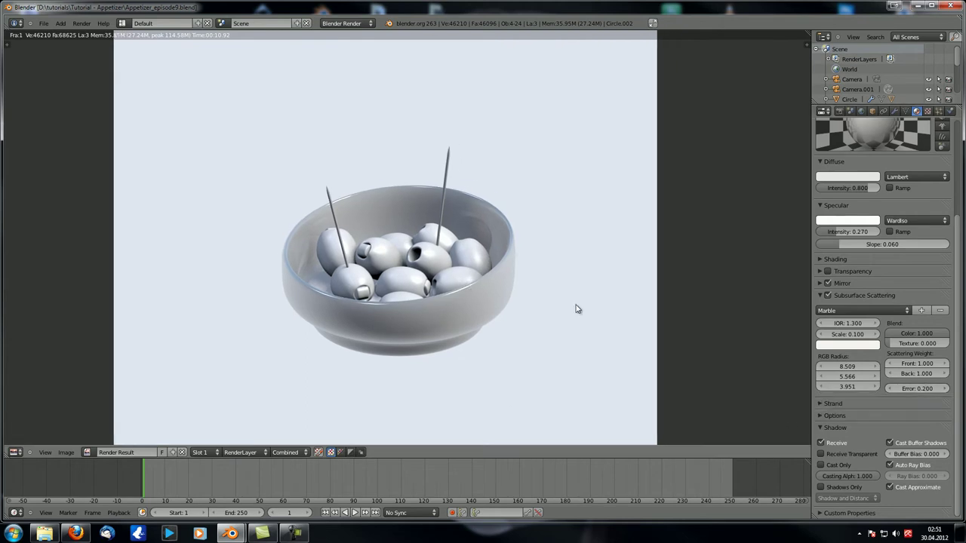
Return to the 3D view, select one of the pitted olives in the bowl and isolate it in local view.
{"action": "left_click", "coordinate": [15, 453]}
{"action": "left_click", "coordinate": [34, 445]}
{"action": "scroll", "coordinate": [423, 271], "scroll_direction": "up", "scroll_amount": 8}
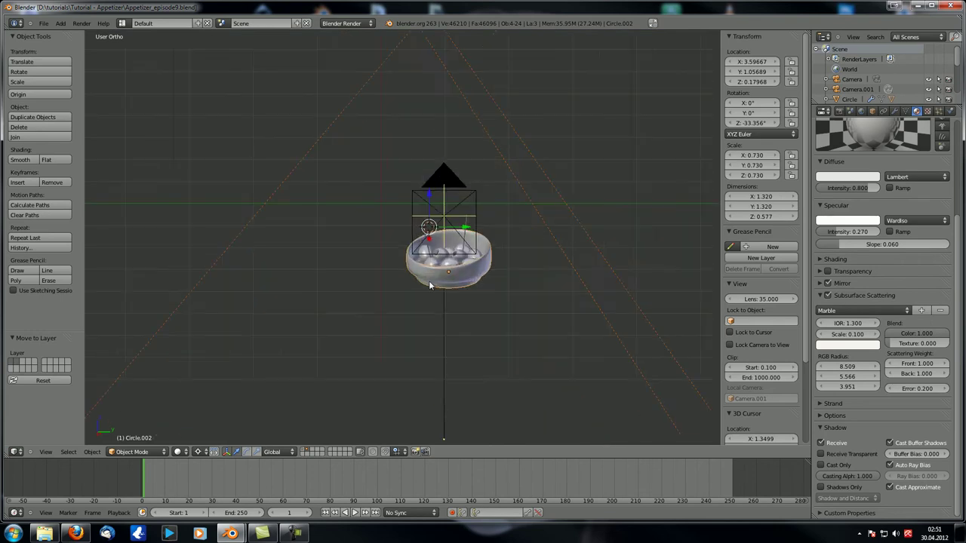
{"action": "middle_click_drag", "start_coordinate": [456, 300], "coordinate": [365, 279], "text": "shift"}
{"action": "scroll", "coordinate": [455, 242], "scroll_direction": "down", "scroll_amount": 4}
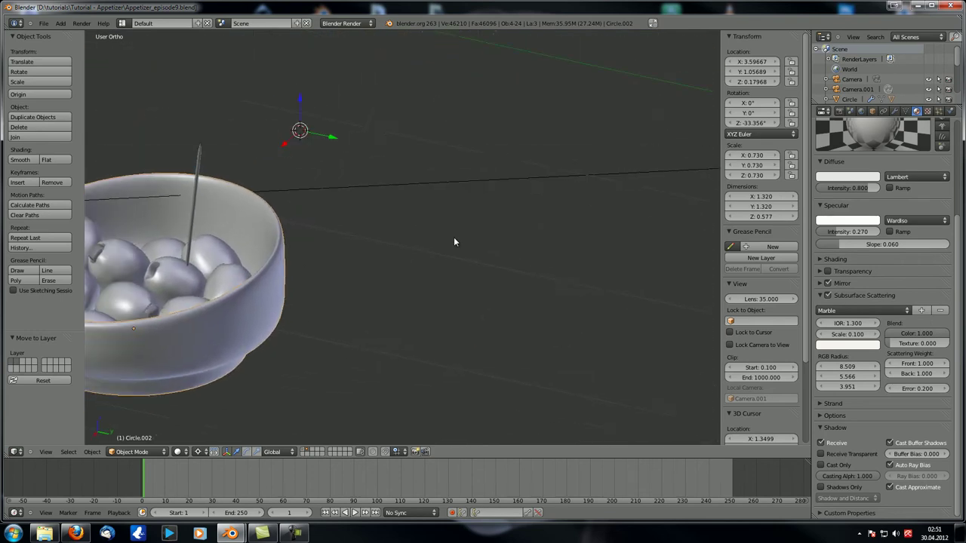
{"action": "middle_click_drag", "start_coordinate": [500, 254], "coordinate": [388, 258]}
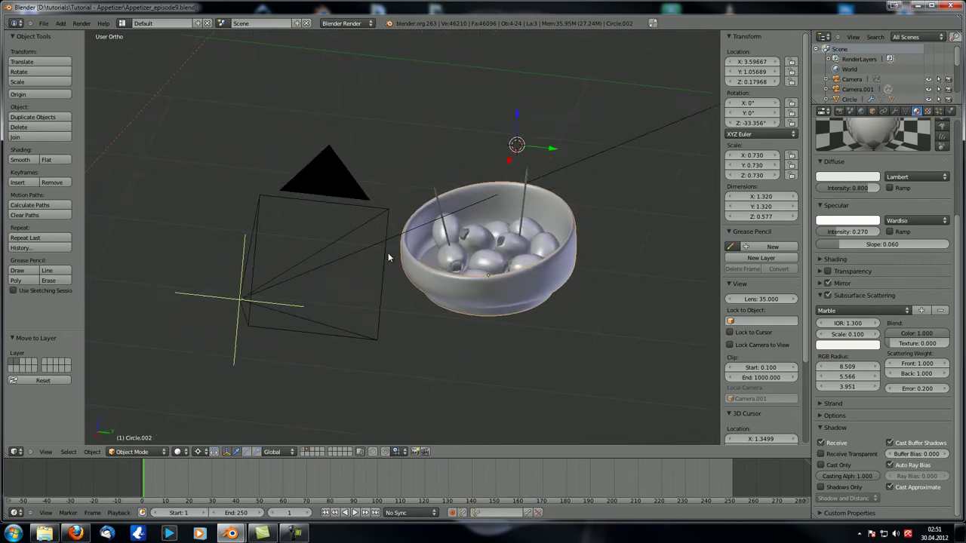
{"action": "right_click", "coordinate": [491, 239]}
{"action": "middle_click_drag", "start_coordinate": [520, 290], "coordinate": [190, 331], "text": "shift"}
{"action": "key", "text": "KP_Divide"}
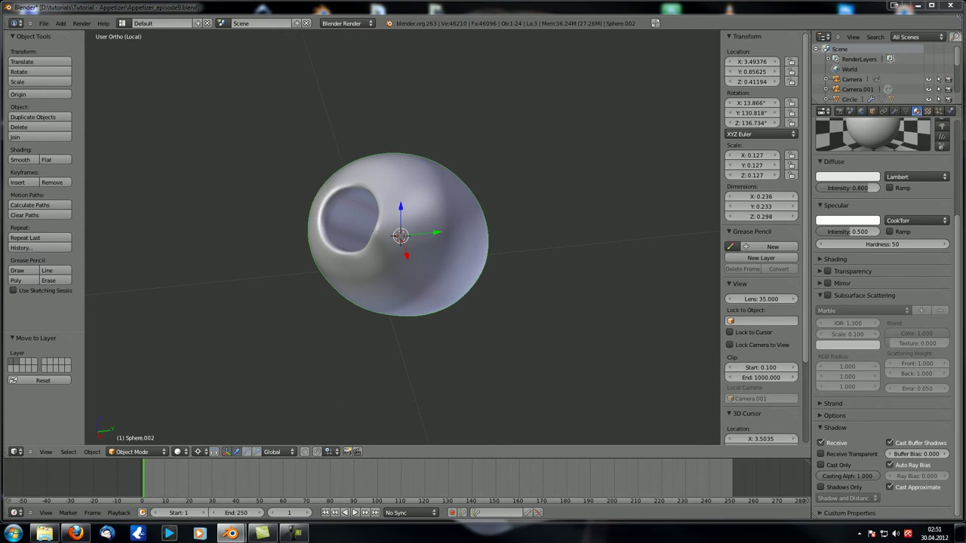
Set the diffuse color of the olives_green material to hex D4D694.
{"action": "middle_click_drag", "start_coordinate": [350, 190], "coordinate": [412, 234]}
{"action": "scroll", "coordinate": [907, 140], "scroll_direction": "up", "scroll_amount": 5}
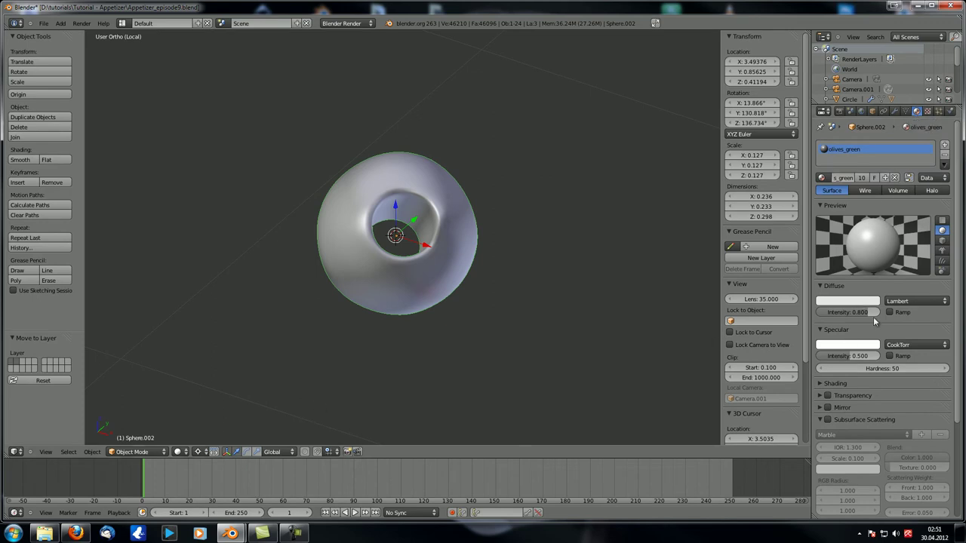
{"action": "scroll", "coordinate": [873, 321], "scroll_direction": "down", "scroll_amount": 2}
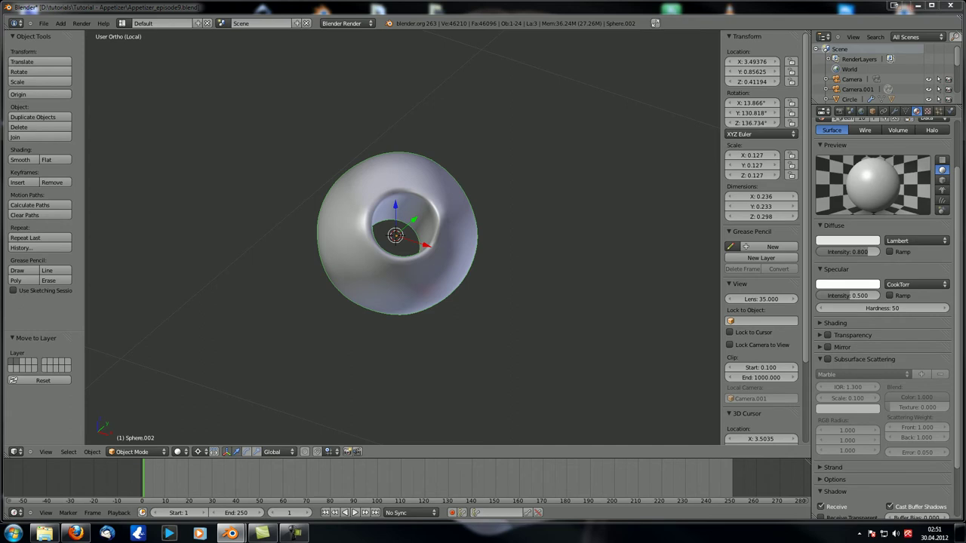
{"action": "left_click", "coordinate": [848, 240]}
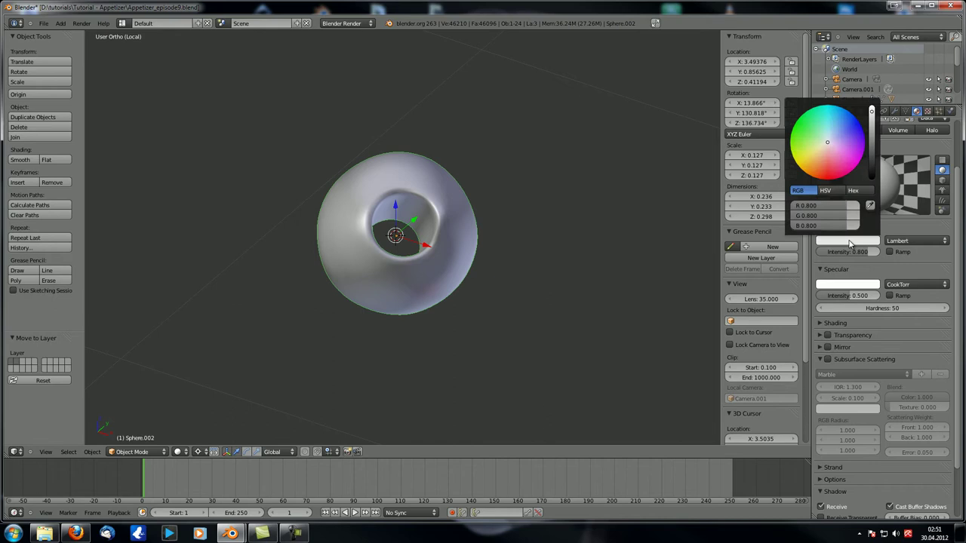
{"action": "left_click", "coordinate": [824, 206]}
{"action": "type", "text": "D4D694"}
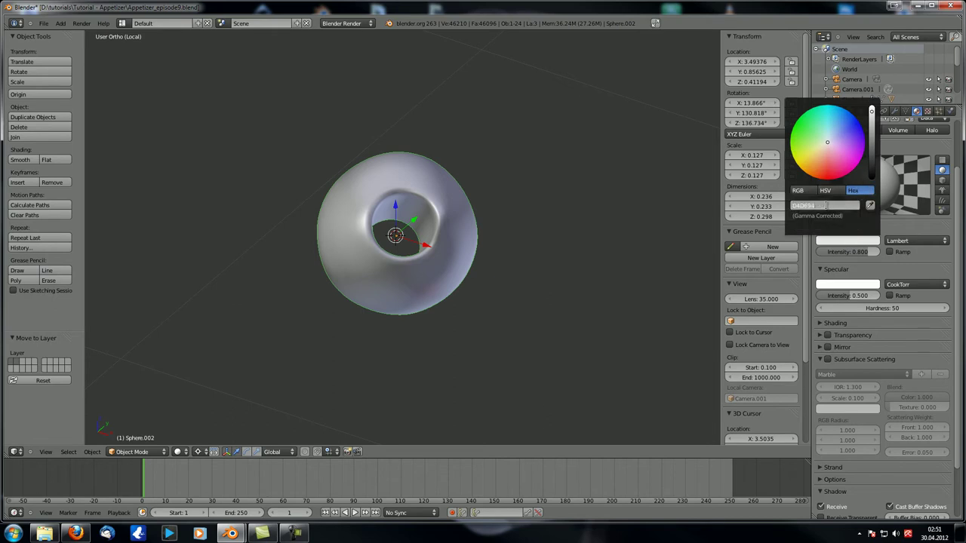
{"action": "key", "text": "Return"}
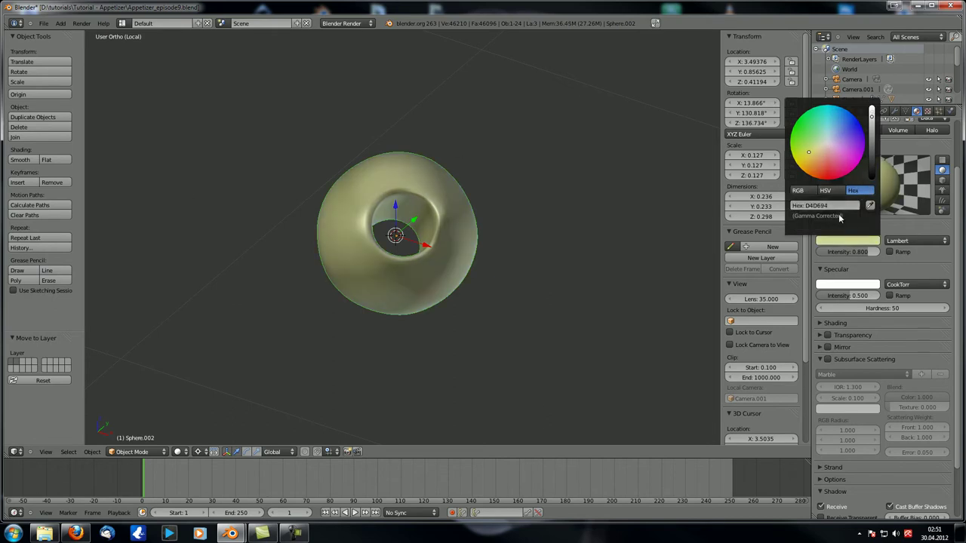
Set the specular color of the olive material to hex EDFFA2.
{"action": "left_click", "coordinate": [800, 190]}
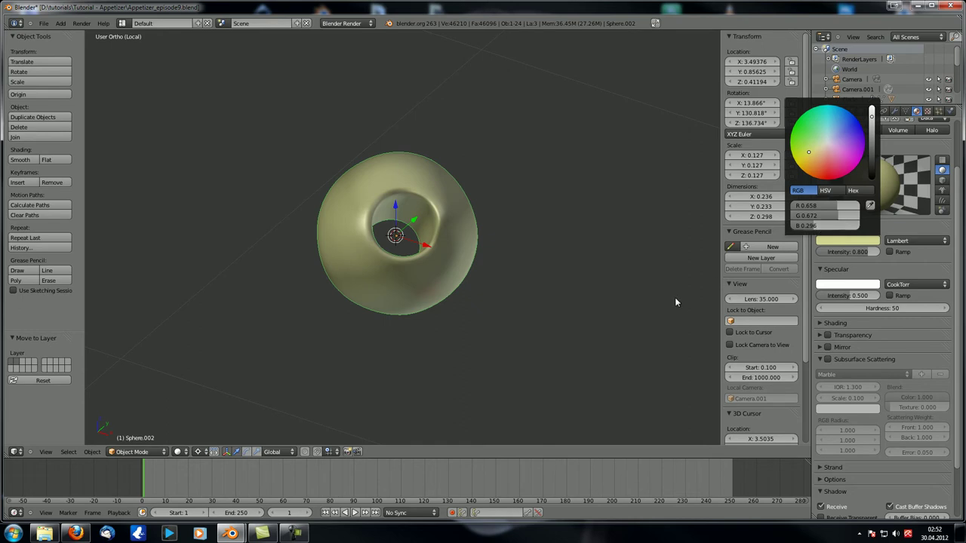
{"action": "middle_click_drag", "start_coordinate": [387, 295], "coordinate": [405, 280]}
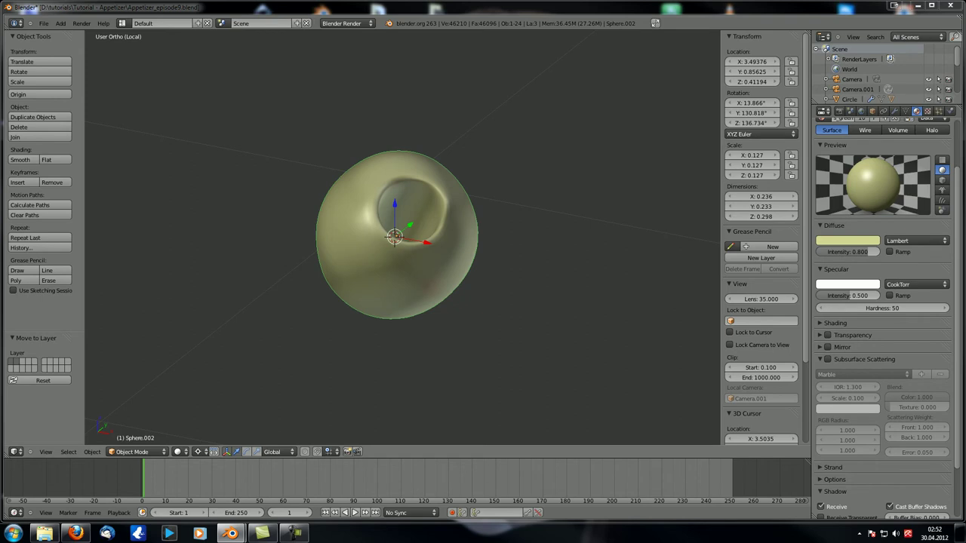
{"action": "left_click", "coordinate": [856, 287]}
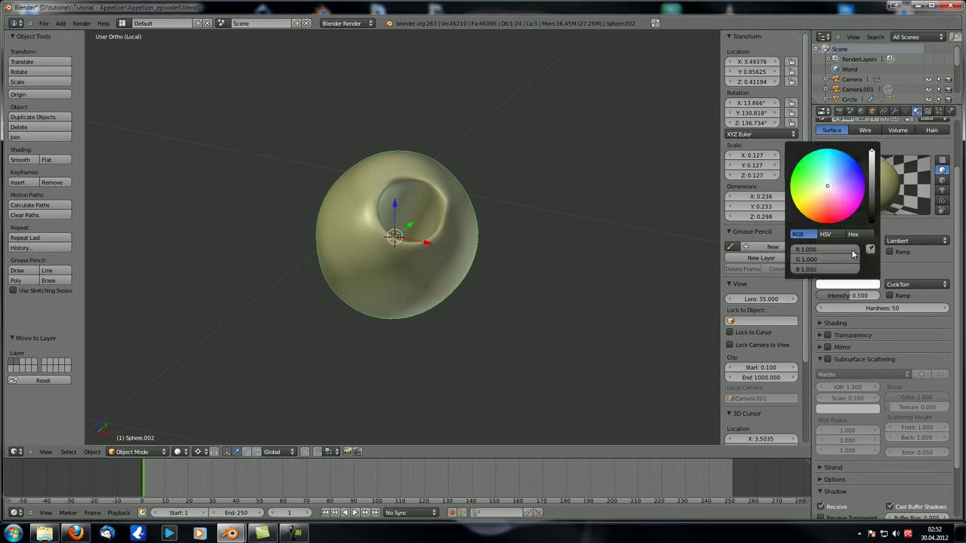
{"action": "left_click", "coordinate": [847, 251]}
{"action": "type", "text": "EDFFA2"}
{"action": "key", "text": "Return"}
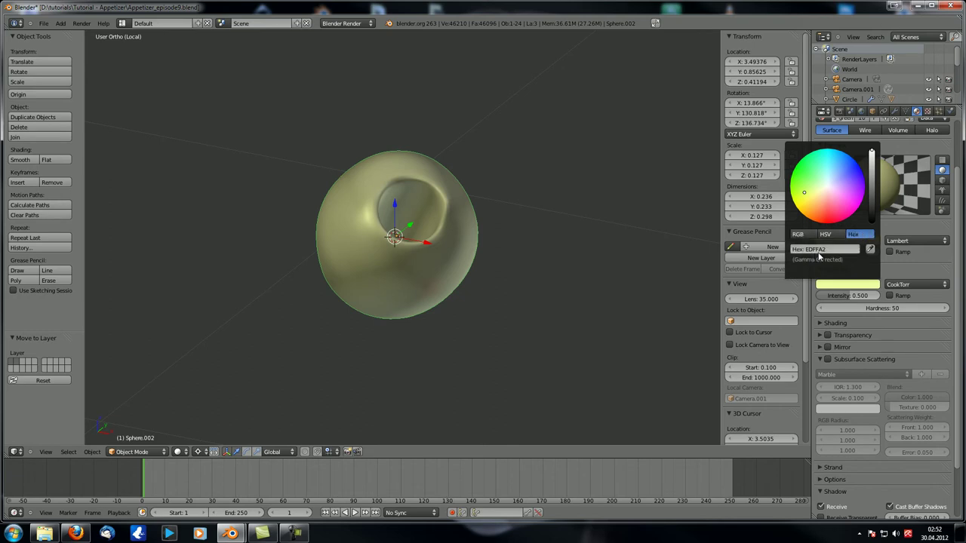
{"action": "left_click", "coordinate": [813, 235]}
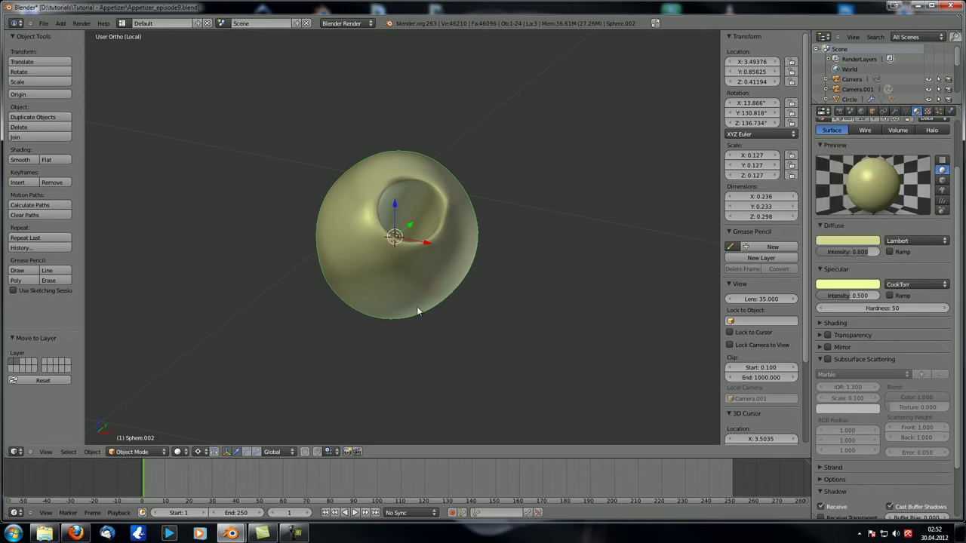
Set the olive material's specular intensity to 0.3 and its shader to WardIso with a slope of 0.06.
{"action": "left_click", "coordinate": [254, 312]}
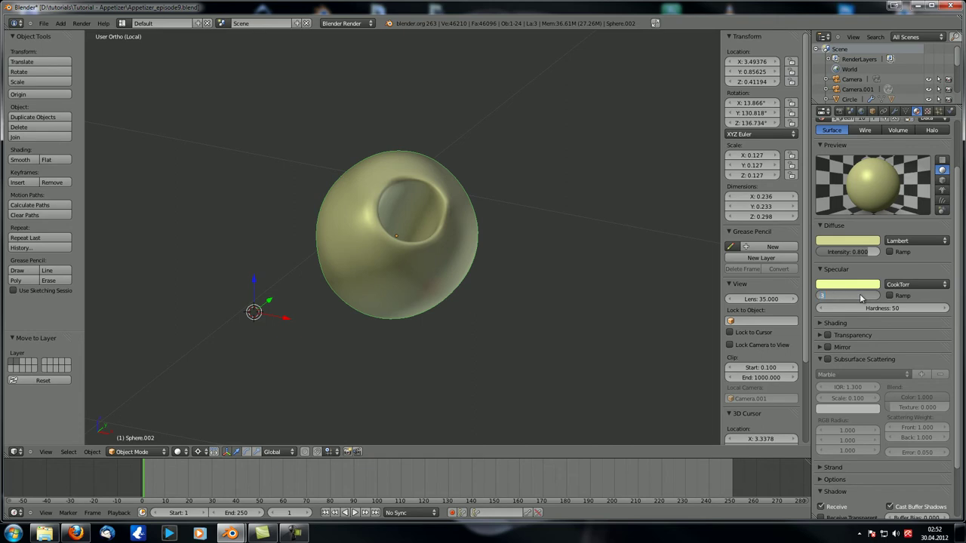
{"action": "left_click_drag", "start_coordinate": [865, 296], "coordinate": [861, 298]}
{"action": "left_click", "coordinate": [916, 283]}
{"action": "left_click", "coordinate": [910, 230]}
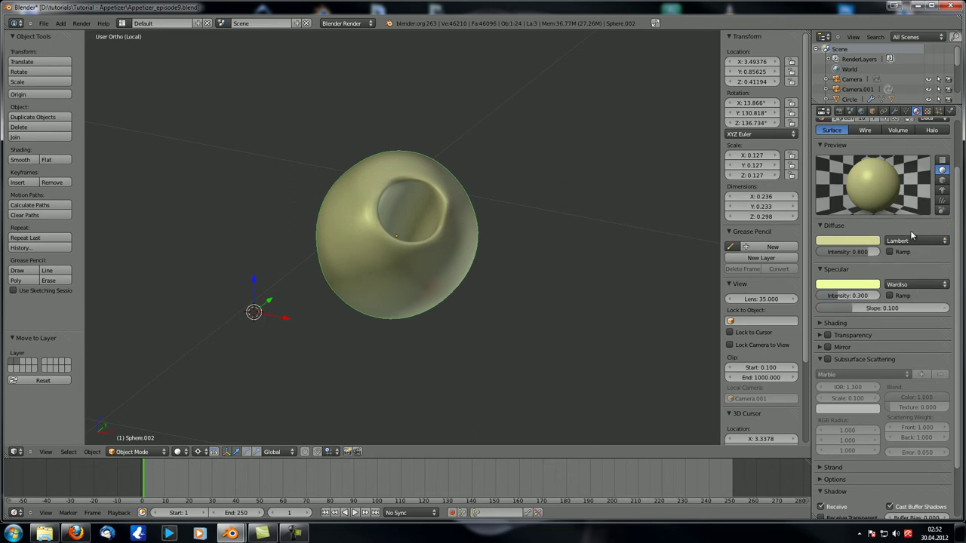
{"action": "left_click_drag", "start_coordinate": [840, 316], "coordinate": [838, 317]}
{"action": "middle_click_drag", "start_coordinate": [419, 325], "coordinate": [434, 313]}
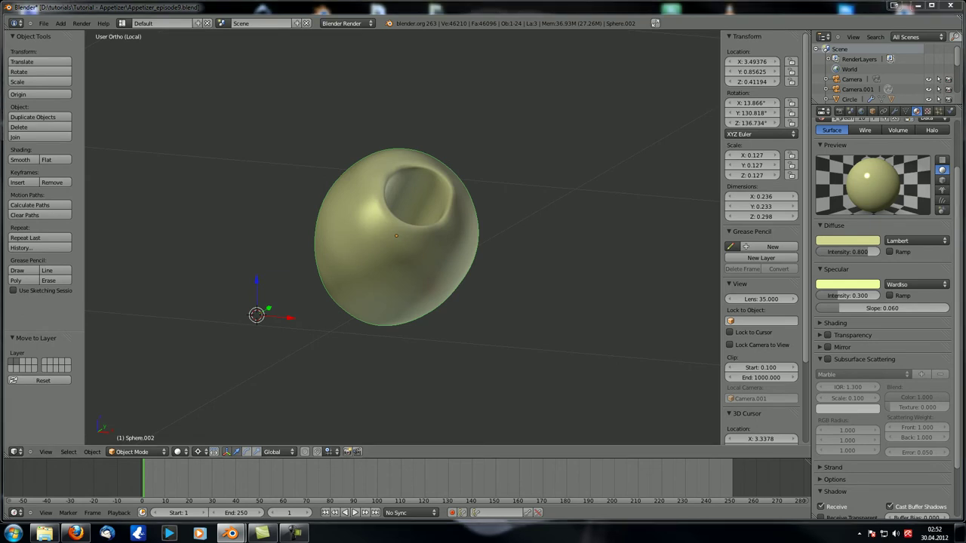
Enable the specular color ramp and set its end stop at position 1.0 to hex ABBD6D.
{"action": "left_click", "coordinate": [888, 296]}
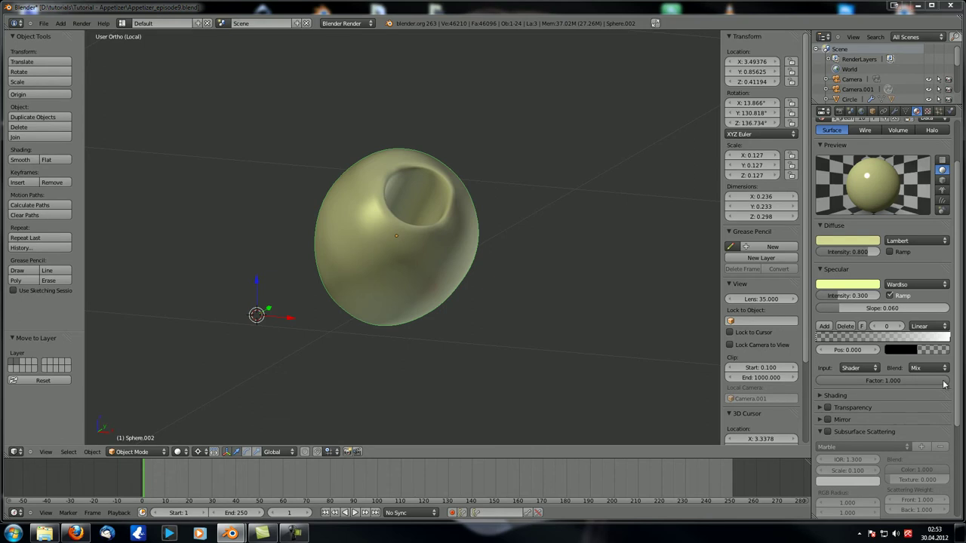
{"action": "left_click", "coordinate": [935, 340]}
{"action": "left_click", "coordinate": [935, 351]}
{"action": "left_click", "coordinate": [922, 289]}
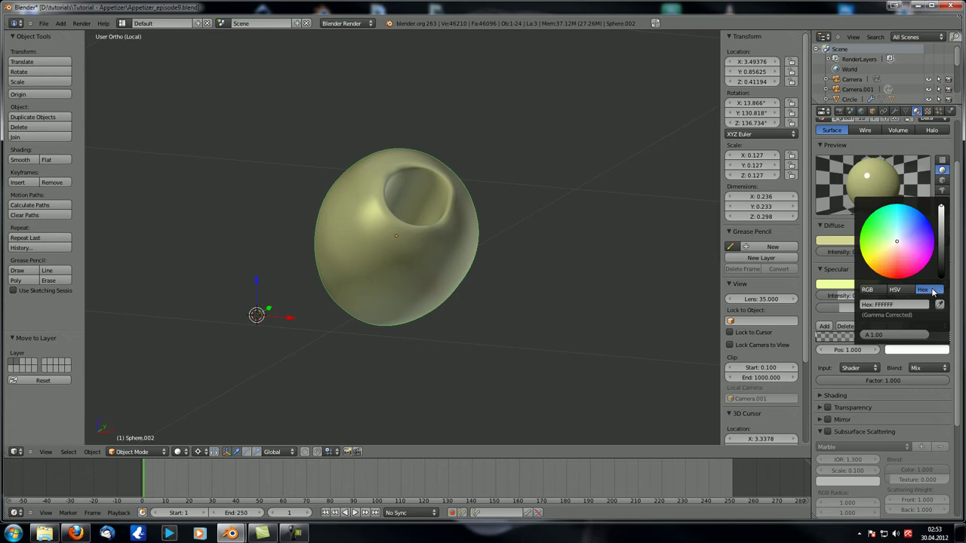
{"action": "left_click", "coordinate": [889, 305]}
{"action": "type", "text": "ABBD6D"}
{"action": "key", "text": "Return"}
{"action": "left_click", "coordinate": [868, 290]}
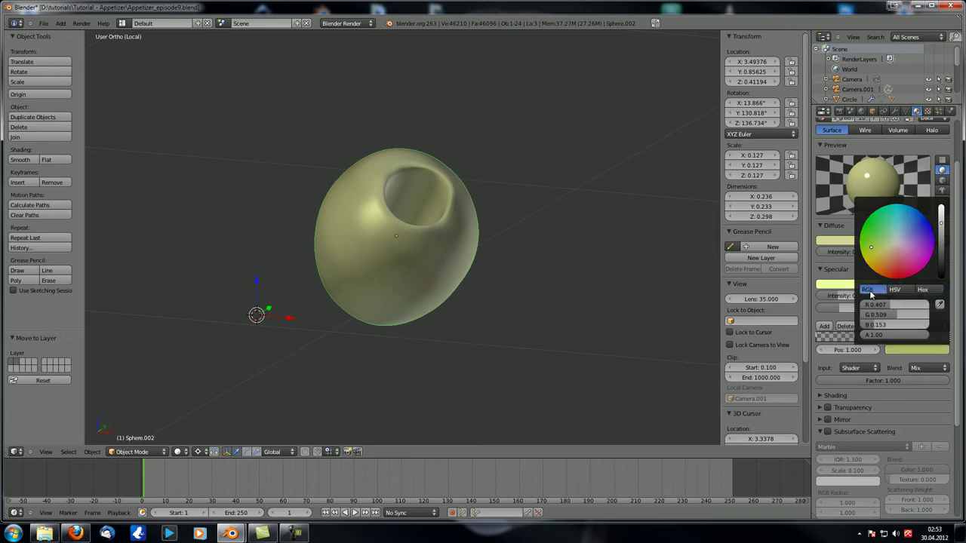
{"action": "left_click", "coordinate": [922, 289]}
Give the specular ramp's start stop at position 0 an opaque dark olive green, pasting the copied hex color.
{"action": "left_click", "coordinate": [821, 339]}
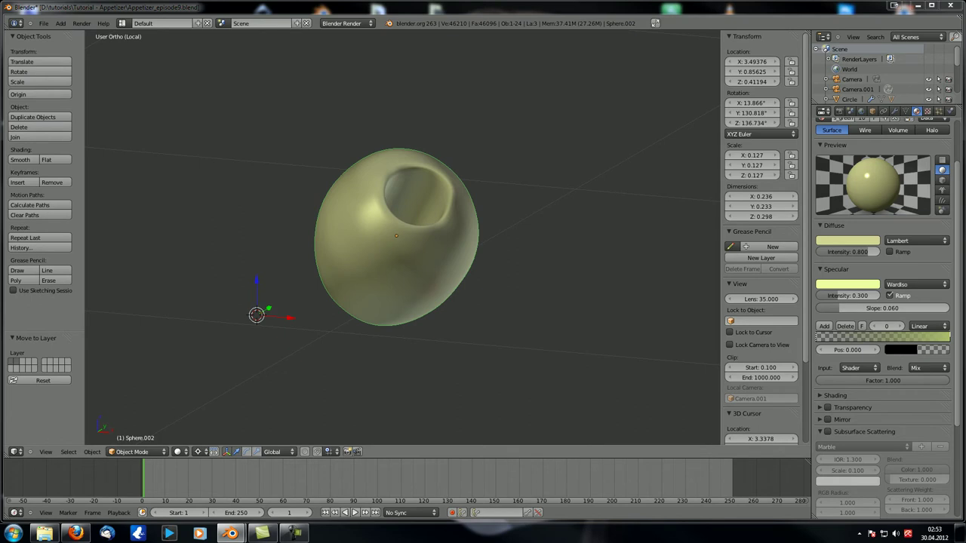
{"action": "left_click", "coordinate": [900, 349]}
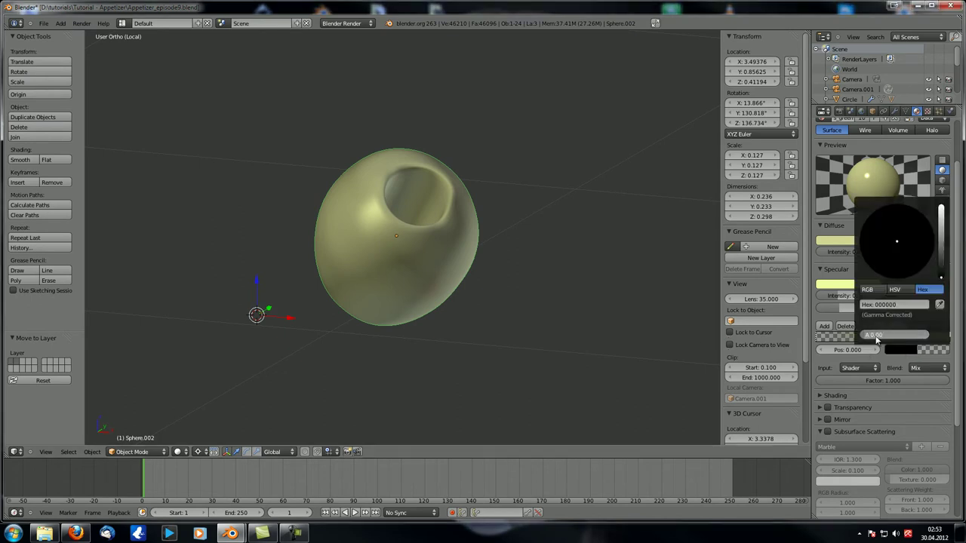
{"action": "left_click", "coordinate": [883, 305]}
{"action": "key", "text": "ctrl+v"}
{"action": "key", "text": "Return"}
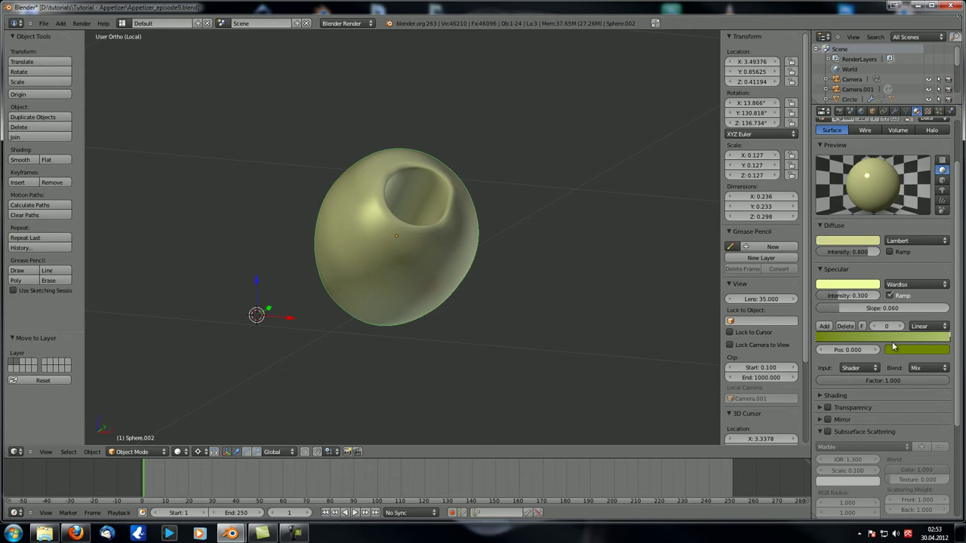
{"action": "left_click", "coordinate": [510, 268]}
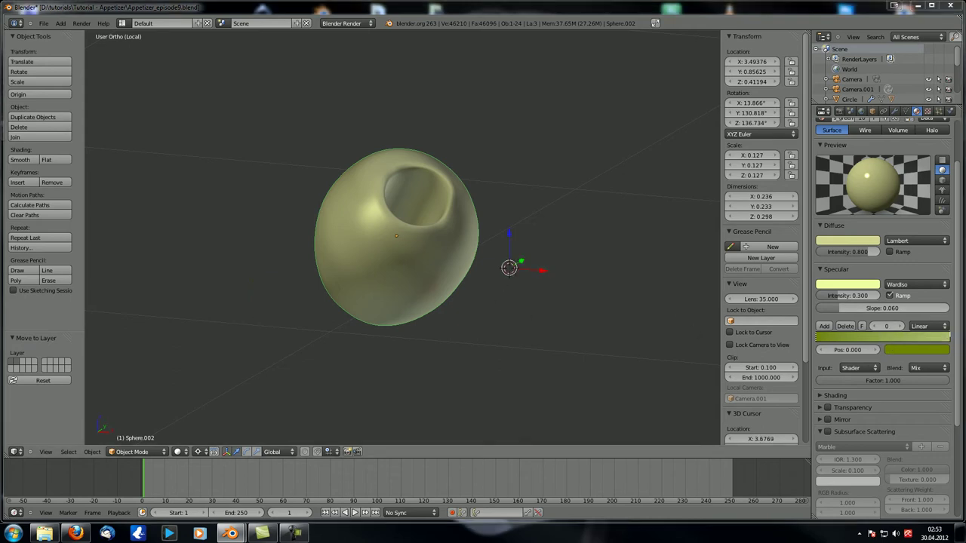
Enable mirror reflections on the olive material and set the reflectivity to 0.6.
{"action": "left_click", "coordinate": [822, 270]}
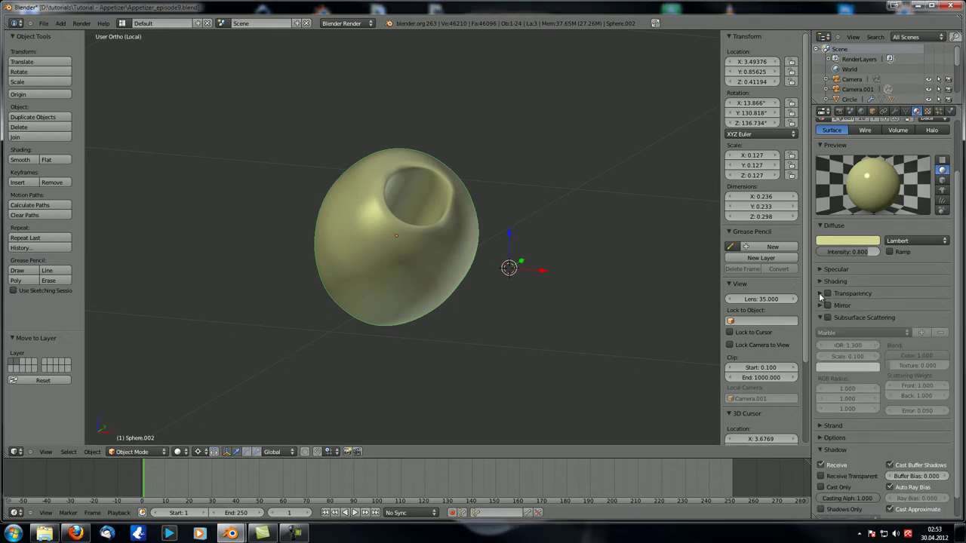
{"action": "left_click", "coordinate": [820, 293]}
{"action": "left_click", "coordinate": [819, 294]}
{"action": "left_click", "coordinate": [820, 305]}
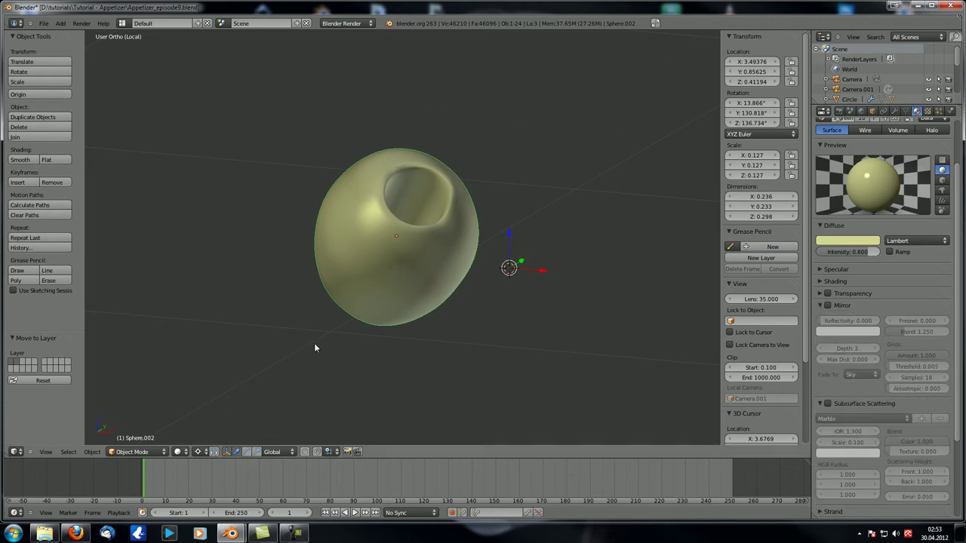
{"action": "middle_click_drag", "start_coordinate": [314, 343], "coordinate": [295, 296]}
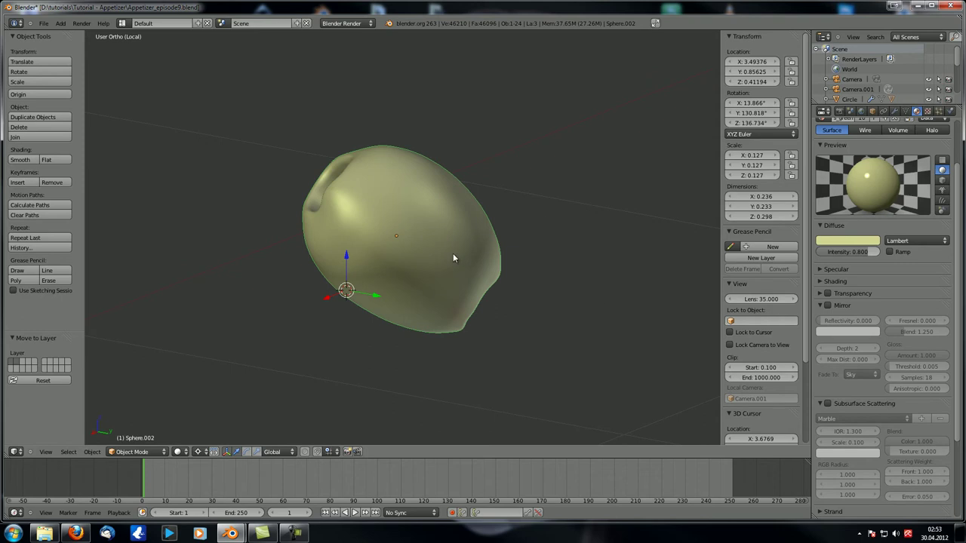
{"action": "middle_click_drag", "start_coordinate": [431, 267], "coordinate": [423, 331]}
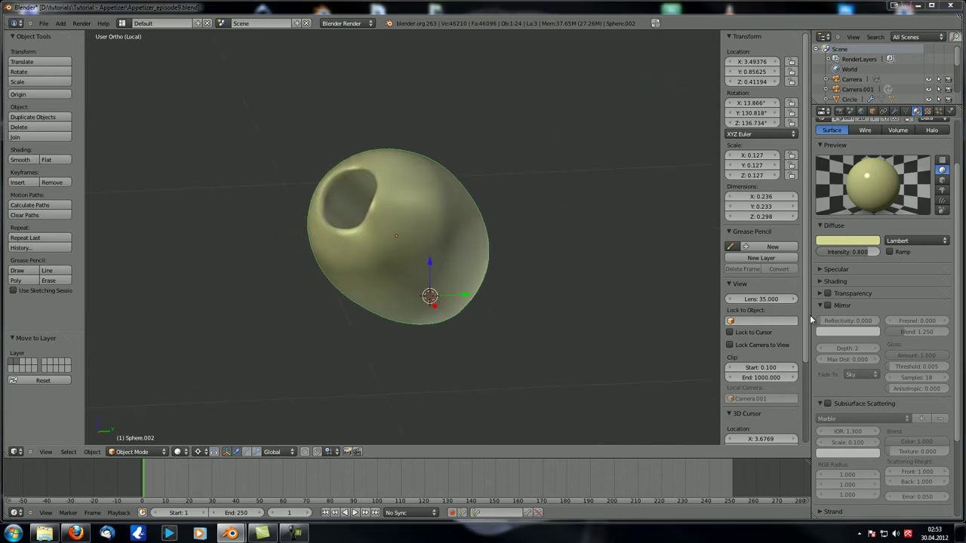
{"action": "left_click", "coordinate": [827, 305]}
{"action": "left_click", "coordinate": [827, 305]}
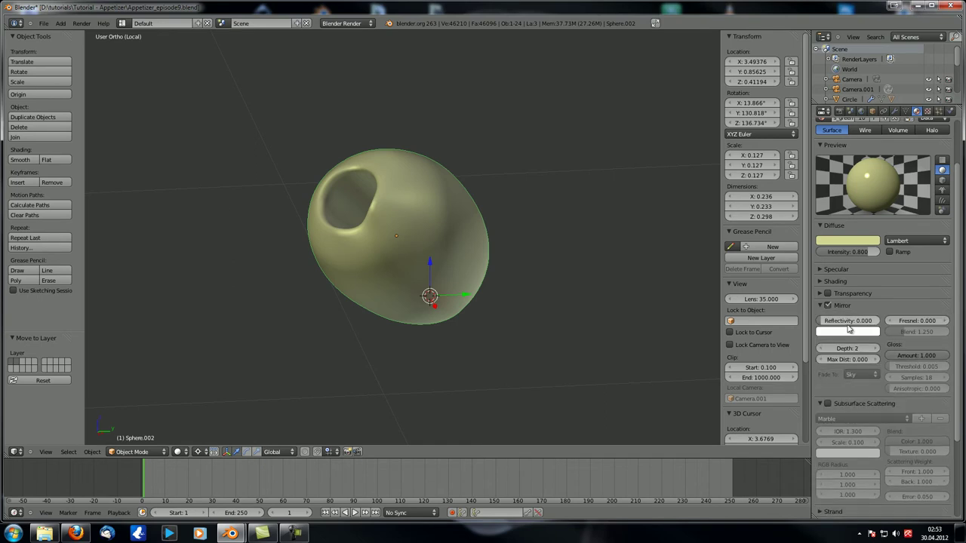
{"action": "type", "text": "0.6"}
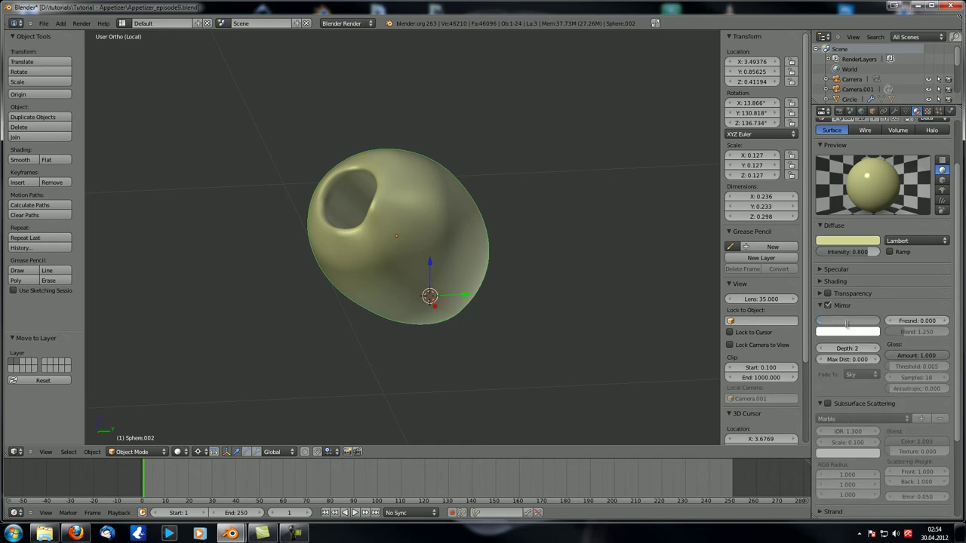
{"action": "key", "text": "Return"}
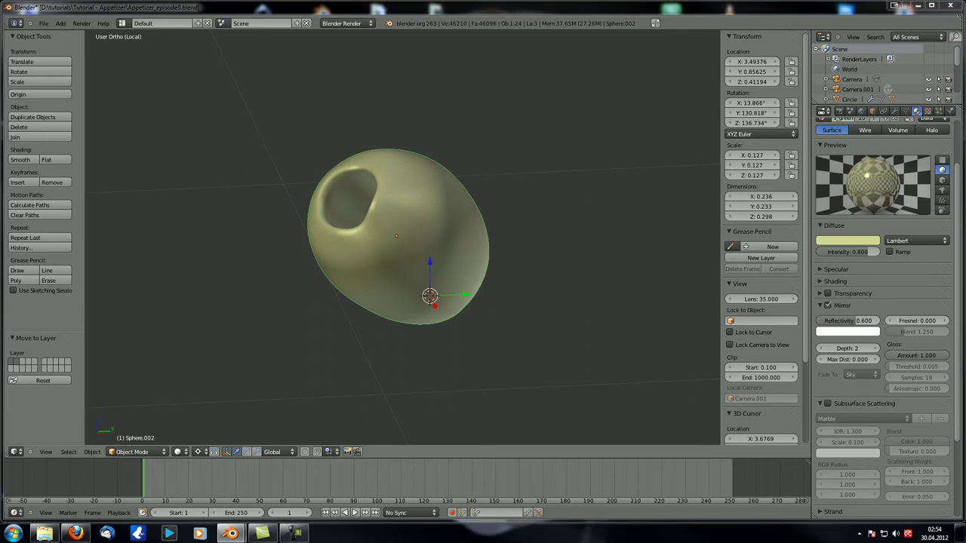
Set the mirror color of the olive material to hex E8FFD5.
{"action": "left_click", "coordinate": [863, 332]}
{"action": "left_click", "coordinate": [830, 297]}
{"action": "type", "text": "E8FFD5"}
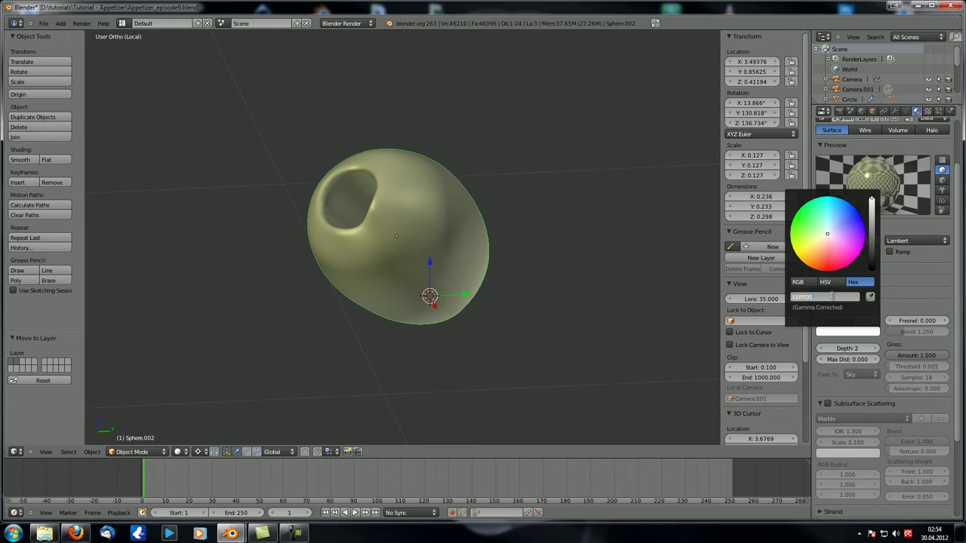
{"action": "key", "text": "Return"}
{"action": "left_click", "coordinate": [798, 281]}
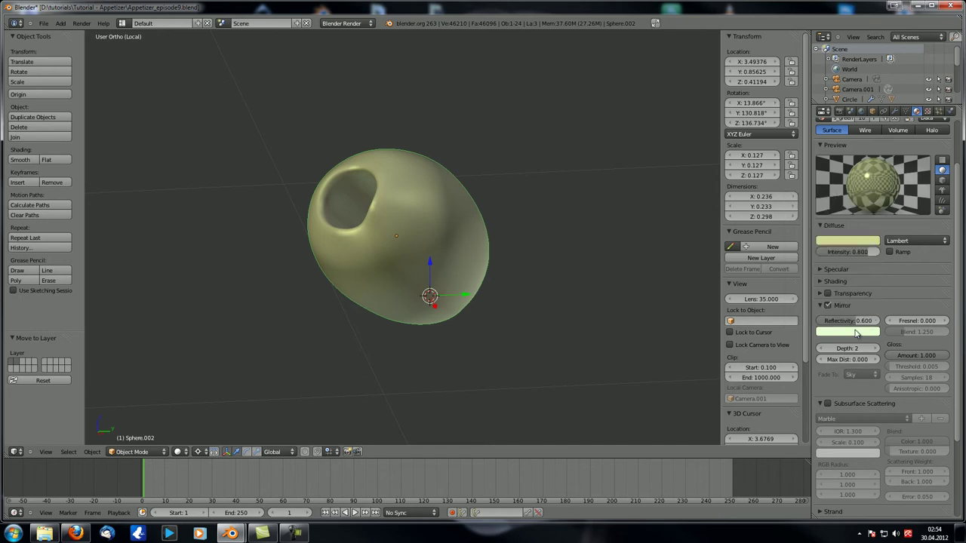
Set the mirror Fresnel to 1.68 and its blend to 1.59.
{"action": "left_click", "coordinate": [919, 321]}
{"action": "type", "text": "1.68"}
{"action": "key", "text": "Tab"}
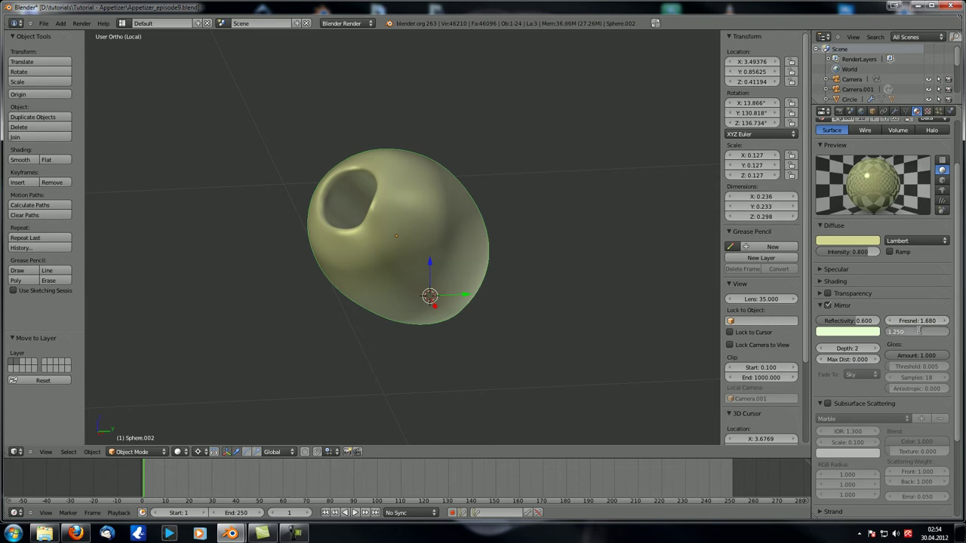
{"action": "type", "text": "1.9"}
{"action": "key", "text": "Return"}
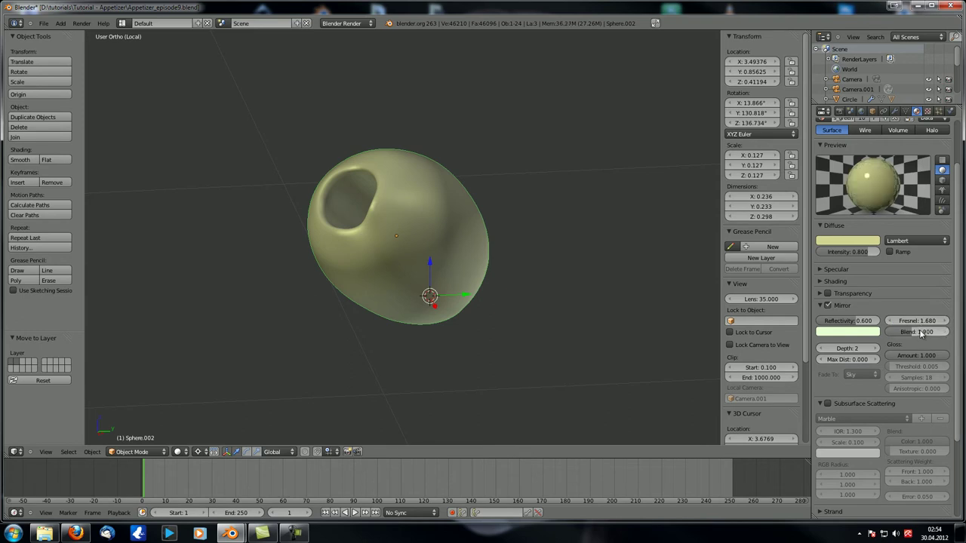
{"action": "left_click", "coordinate": [919, 332]}
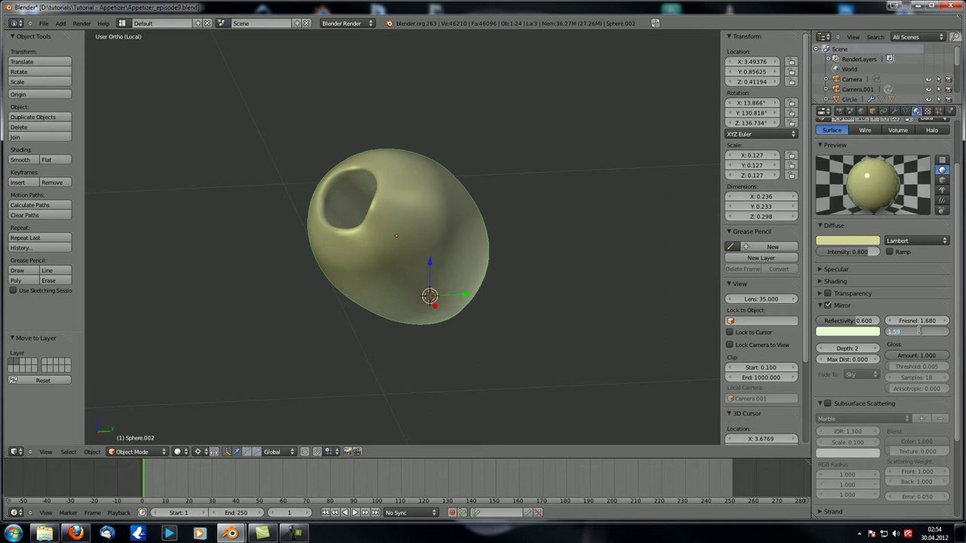
{"action": "type", "text": "1.59"}
{"action": "key", "text": "Return"}
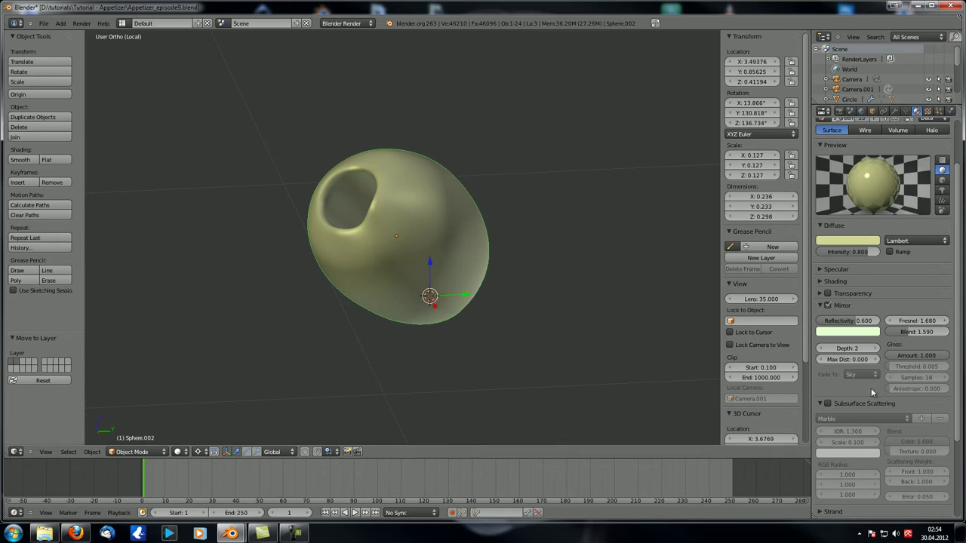
Enable subsurface scattering on the olive material and set its IOR to 1.1.
{"action": "left_click", "coordinate": [822, 306]}
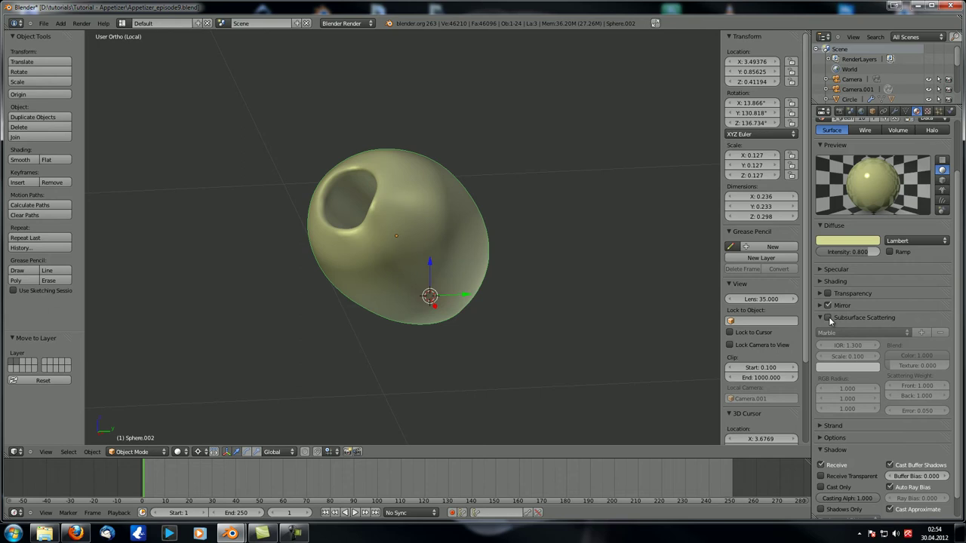
{"action": "left_click", "coordinate": [827, 318]}
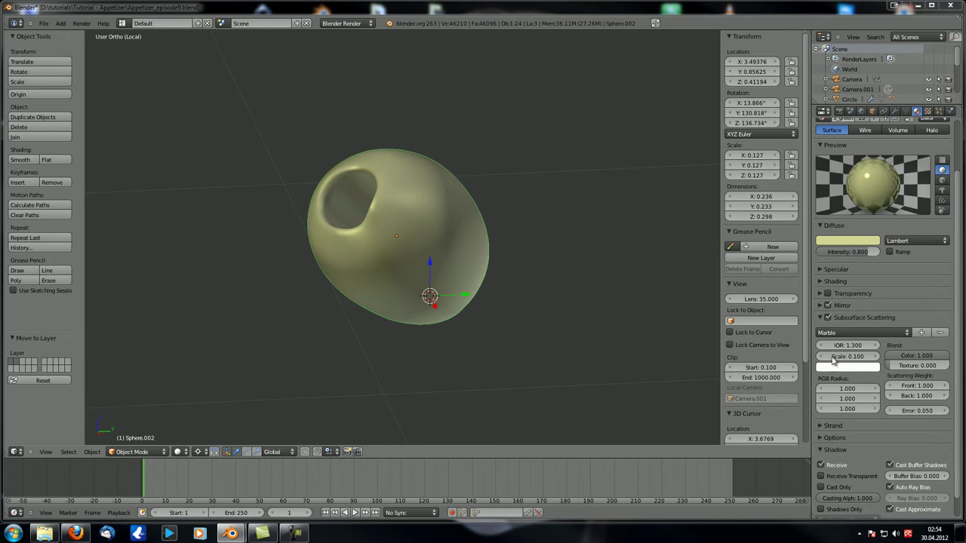
{"action": "middle_click_drag", "start_coordinate": [317, 256], "coordinate": [363, 294]}
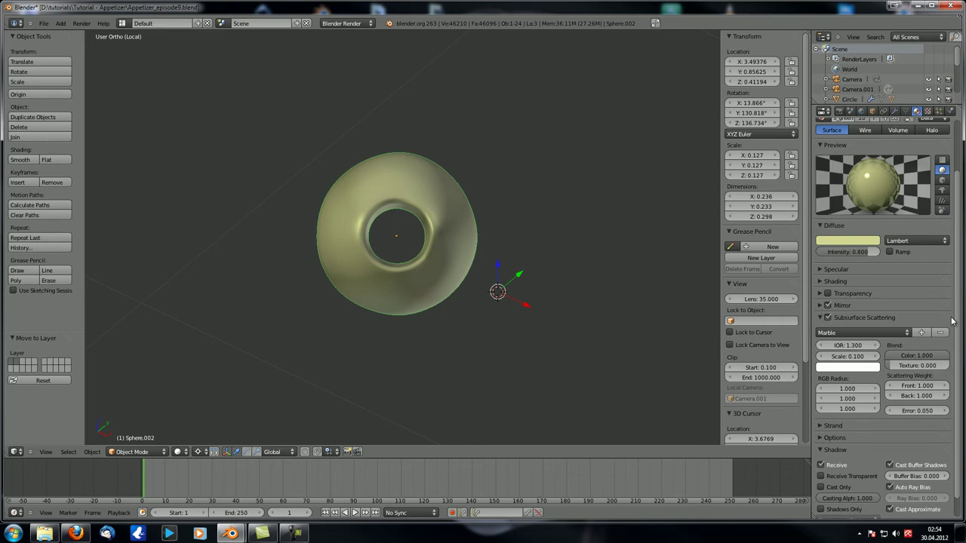
{"action": "scroll", "coordinate": [952, 334], "scroll_direction": "down", "scroll_amount": 1}
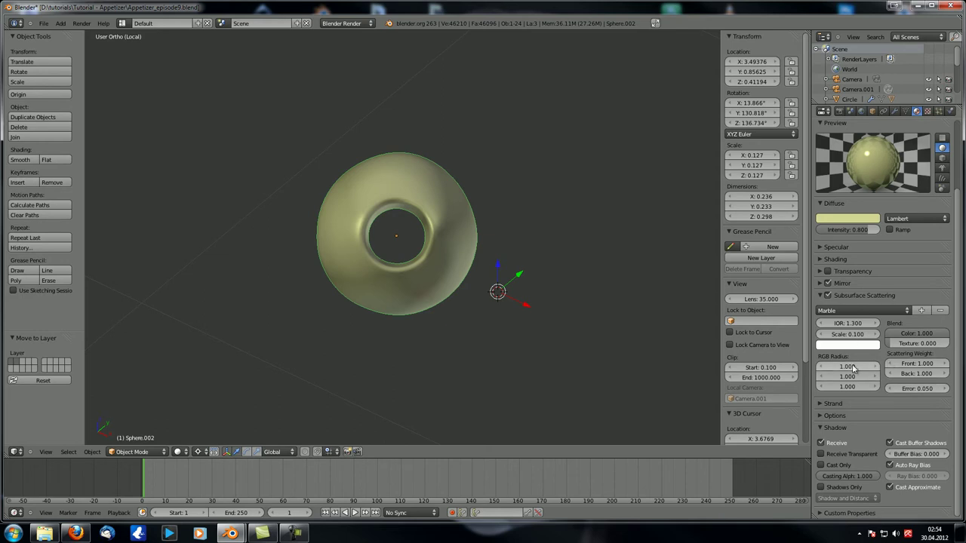
{"action": "left_click", "coordinate": [850, 323]}
{"action": "key", "text": "BackSpace"}
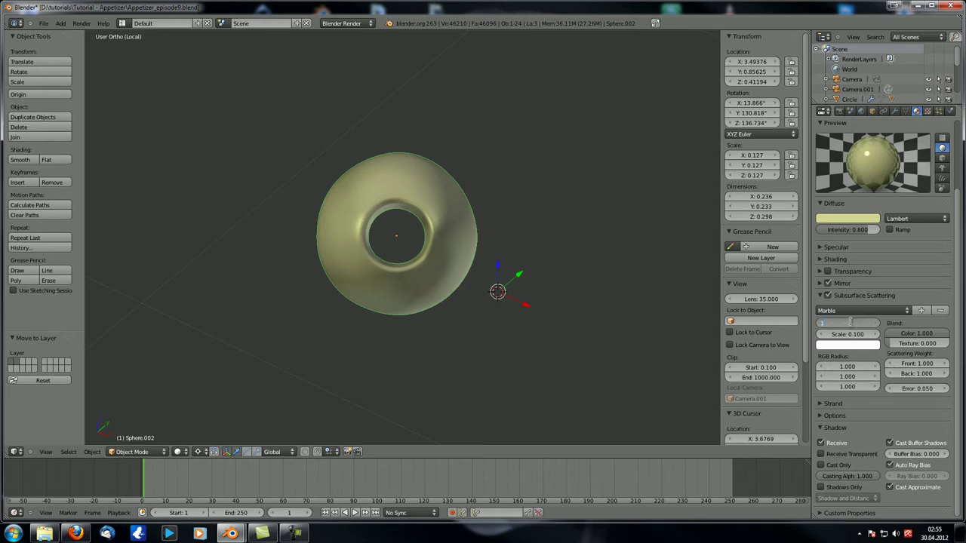
{"action": "type", "text": "1"}
{"action": "key", "text": "Return"}
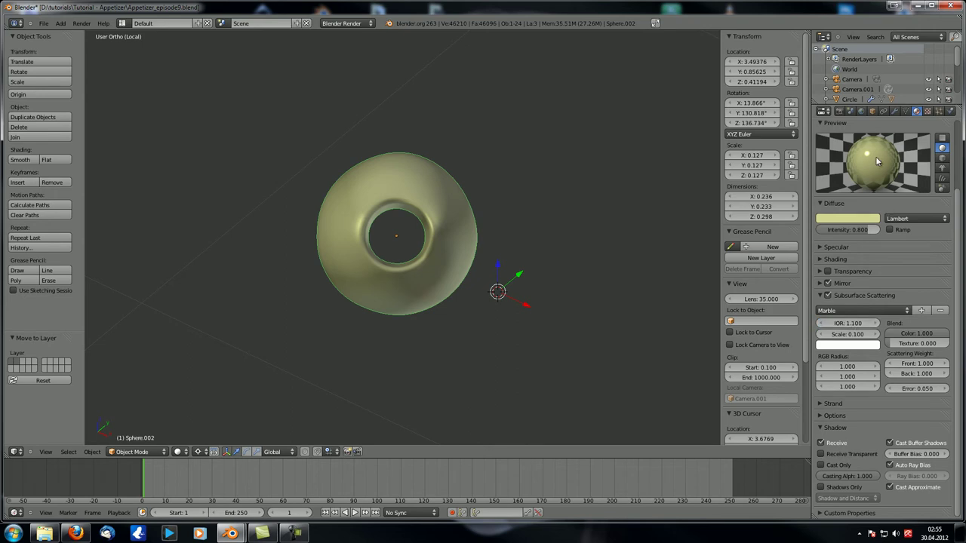
Set the subsurface scattering scale of the olive material to 0.01.
{"action": "left_click", "coordinate": [848, 334]}
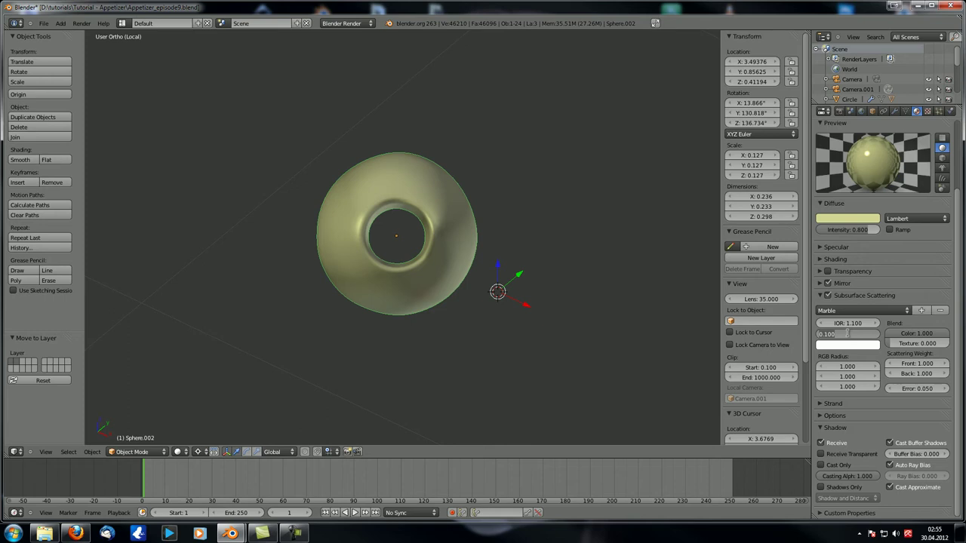
{"action": "type", "text": "0.01"}
{"action": "key", "text": "Return"}
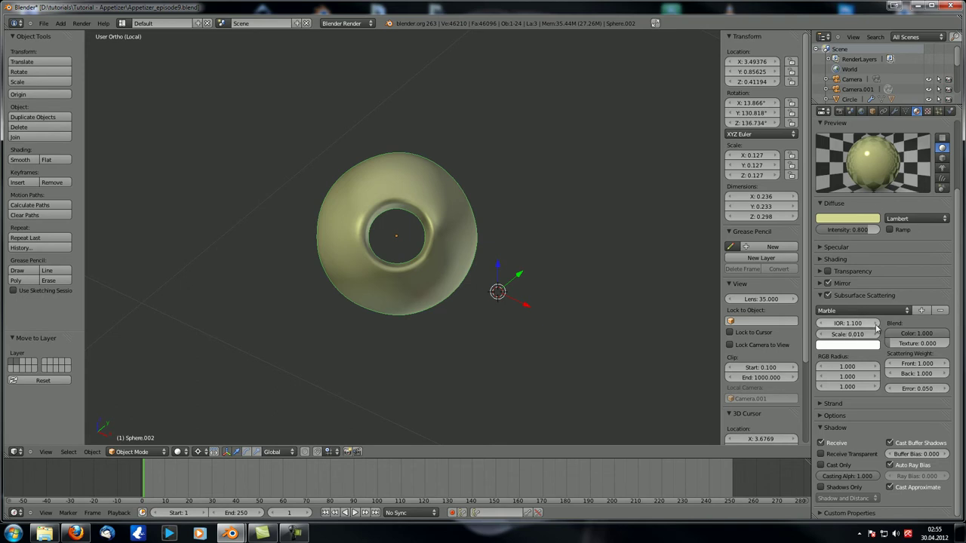
Set the subsurface scattering color of the olive material to hex ACB485.
{"action": "middle_click_drag", "start_coordinate": [311, 287], "coordinate": [423, 241]}
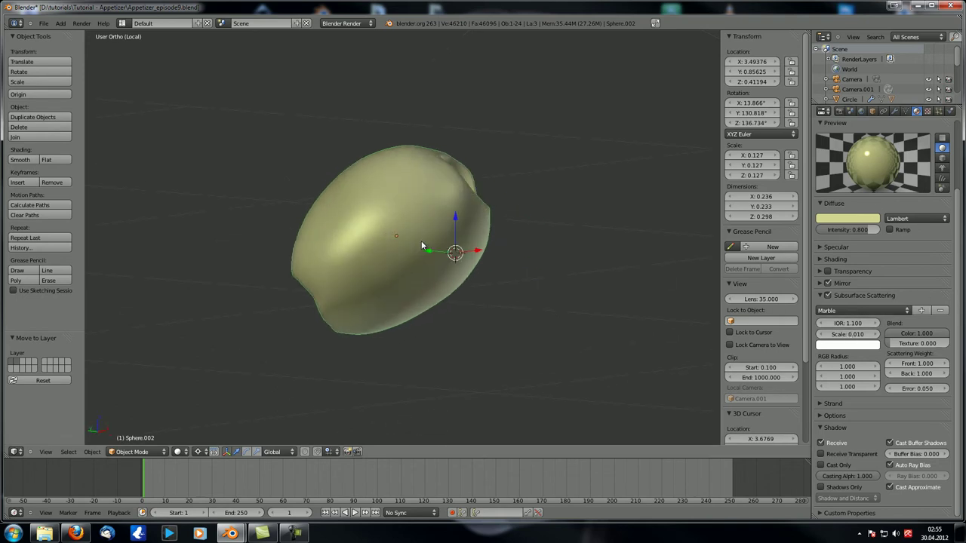
{"action": "scroll", "coordinate": [419, 249], "scroll_direction": "down", "scroll_amount": 3}
{"action": "scroll", "coordinate": [402, 265], "scroll_direction": "up", "scroll_amount": 3}
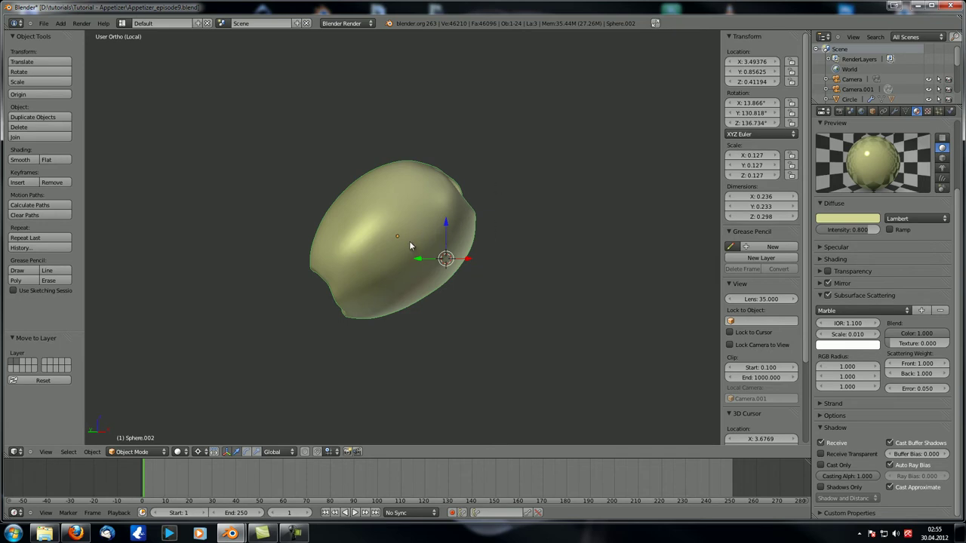
{"action": "middle_click_drag", "start_coordinate": [409, 241], "coordinate": [378, 283]}
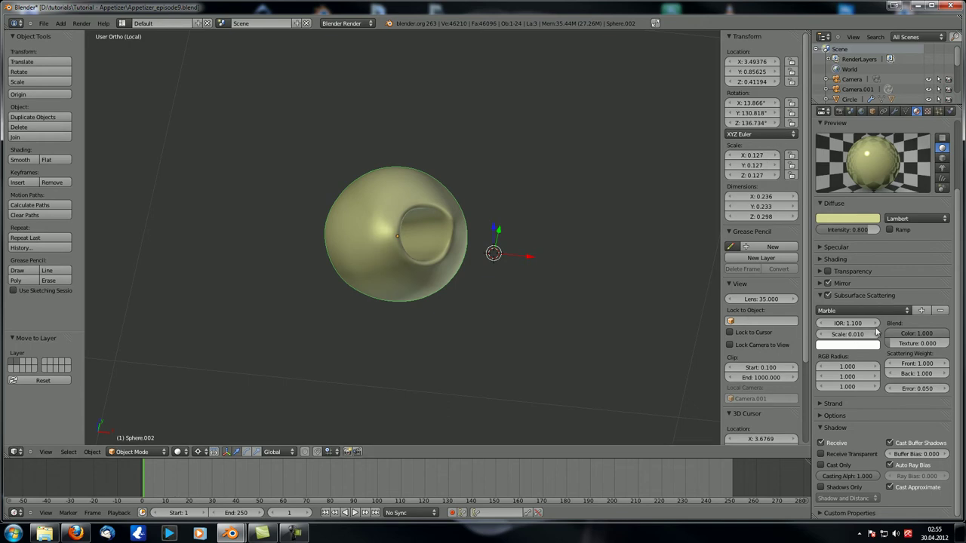
{"action": "middle_click_drag", "start_coordinate": [461, 326], "coordinate": [411, 317]}
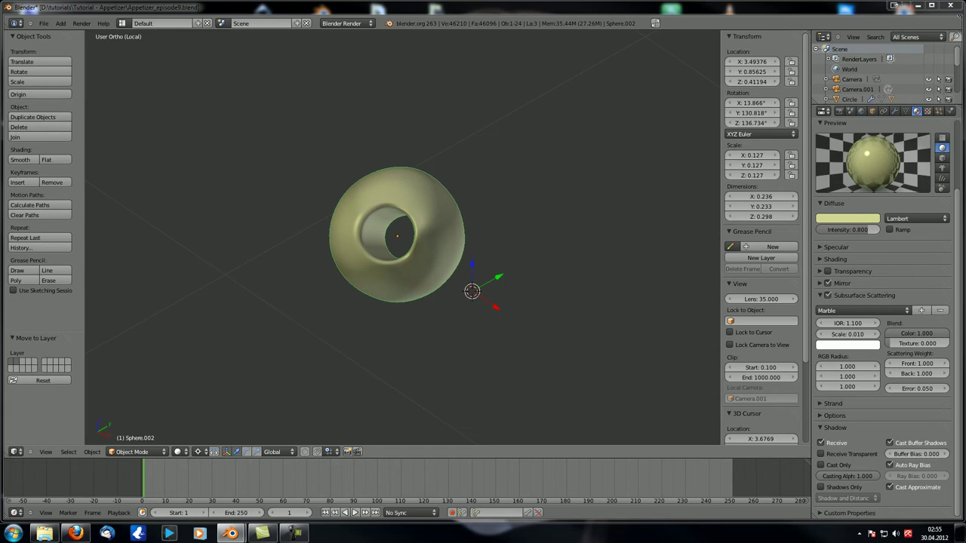
{"action": "left_click", "coordinate": [867, 344]}
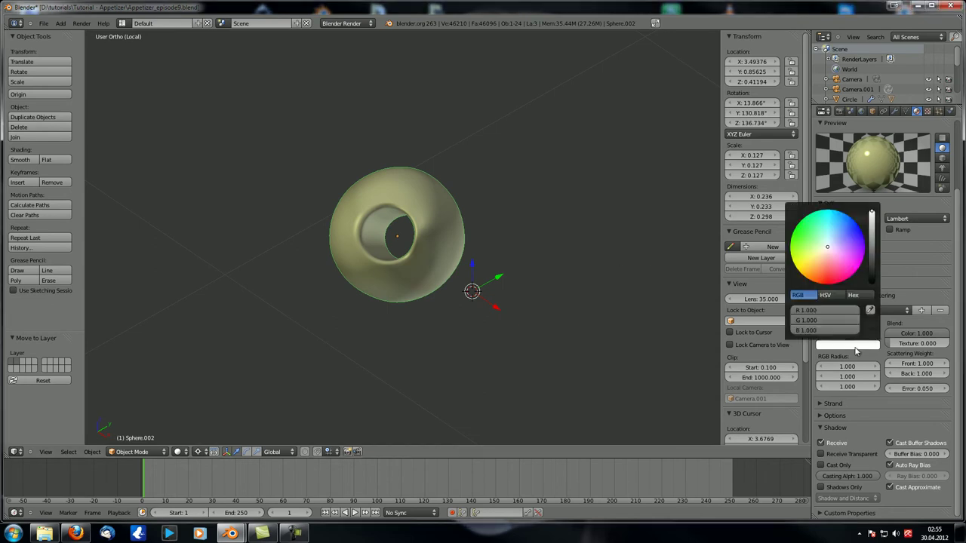
{"action": "left_click", "coordinate": [854, 295]}
{"action": "left_click", "coordinate": [826, 310]}
{"action": "type", "text": "ACB485"}
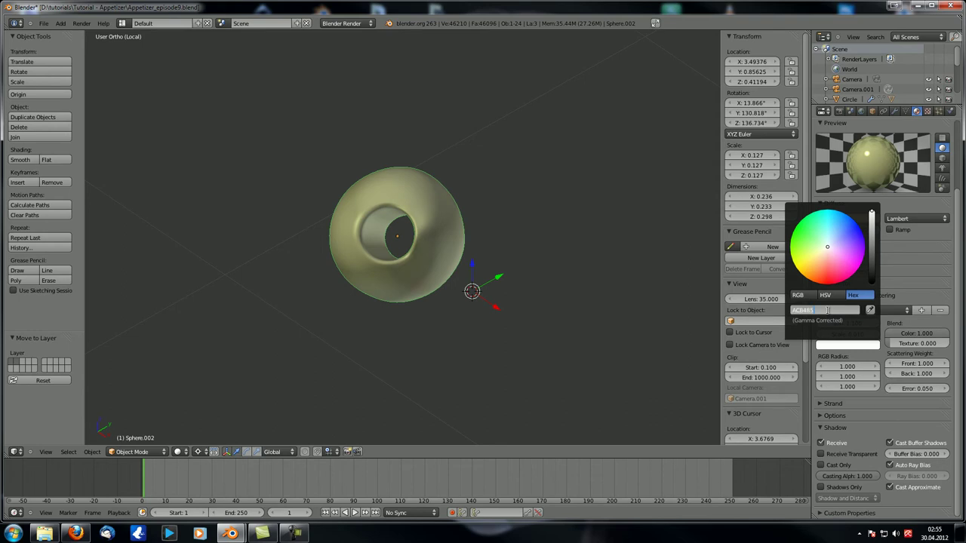
{"action": "key", "text": "Return"}
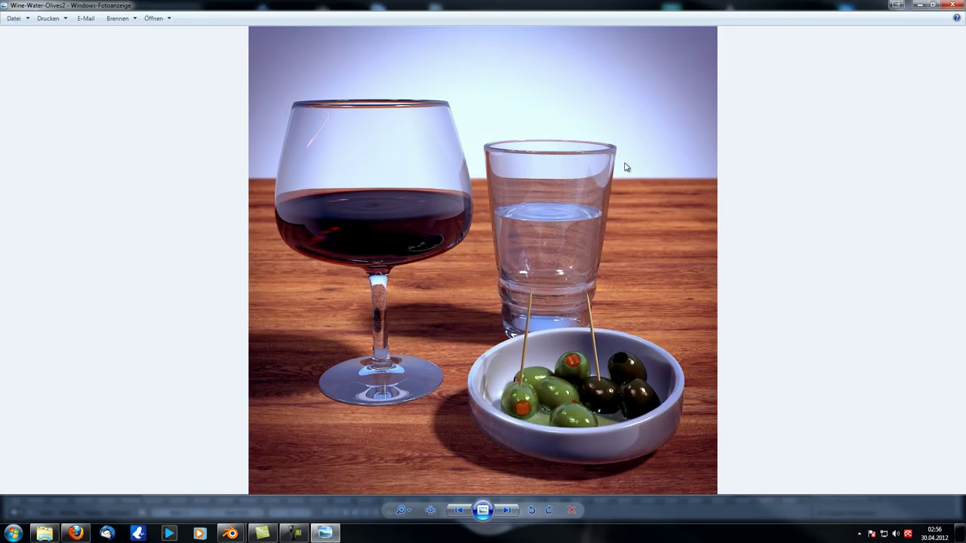
Examine the green olives up close in the Wine-Water-Olives2 reference image in Windows-Fotoanzeige and close it.
{"action": "scroll", "coordinate": [625, 166], "scroll_direction": "up", "scroll_amount": 8}
{"action": "left_click_drag", "start_coordinate": [644, 397], "coordinate": [526, 223]}
{"action": "scroll", "coordinate": [526, 223], "scroll_direction": "up", "scroll_amount": 3}
{"action": "scroll", "coordinate": [526, 223], "scroll_direction": "down", "scroll_amount": 5}
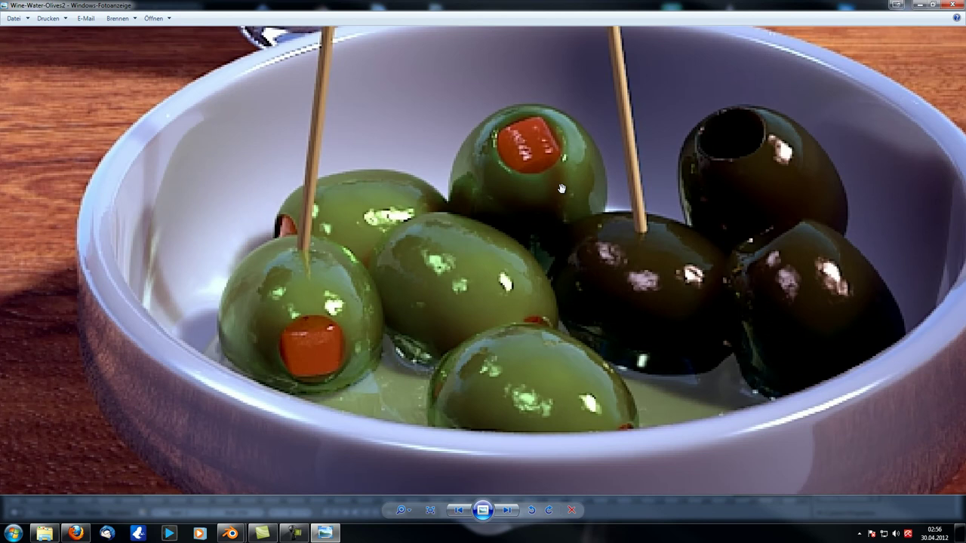
{"action": "scroll", "coordinate": [541, 365], "scroll_direction": "up", "scroll_amount": 2}
{"action": "left_click_drag", "start_coordinate": [541, 365], "coordinate": [534, 385]}
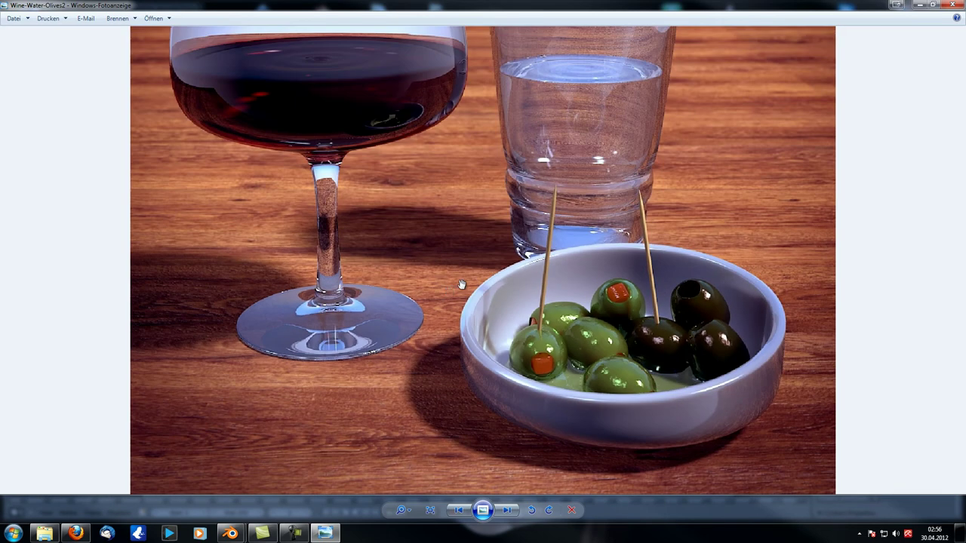
{"action": "scroll", "coordinate": [459, 283], "scroll_direction": "up", "scroll_amount": 1}
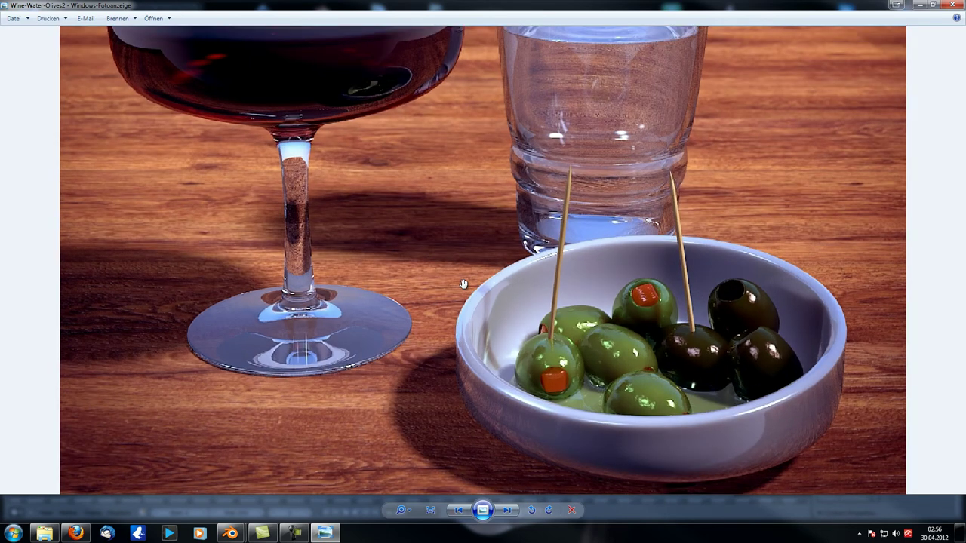
{"action": "left_click", "coordinate": [952, 6]}
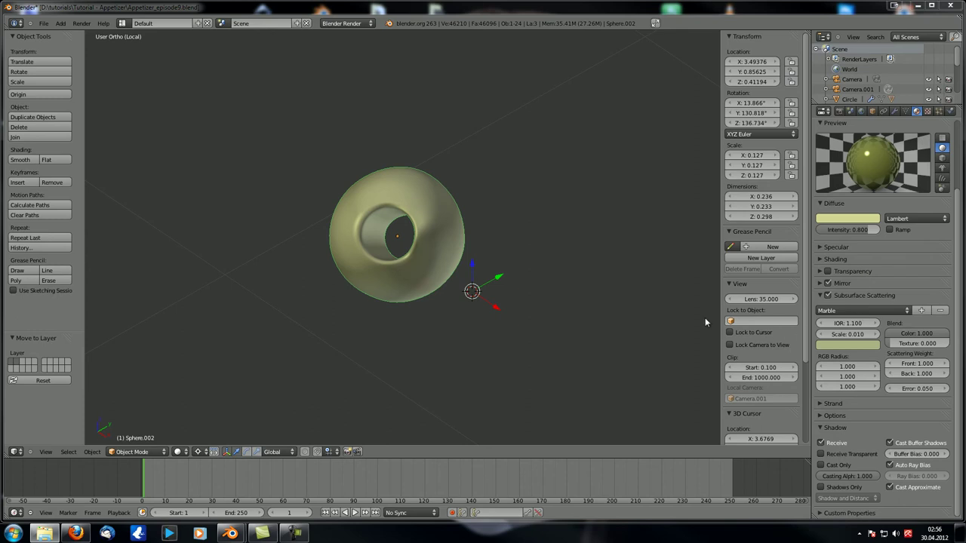
Set the subsurface scattering RGB radius to 3.6 for red, 1.4 for green and 0.68 for blue.
{"action": "middle_click_drag", "start_coordinate": [359, 263], "coordinate": [382, 264]}
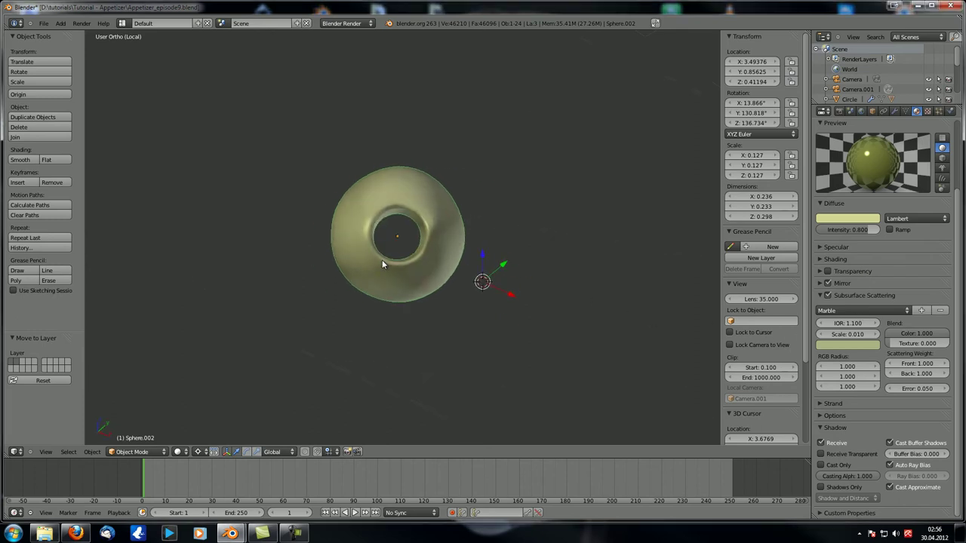
{"action": "left_click", "coordinate": [852, 366]}
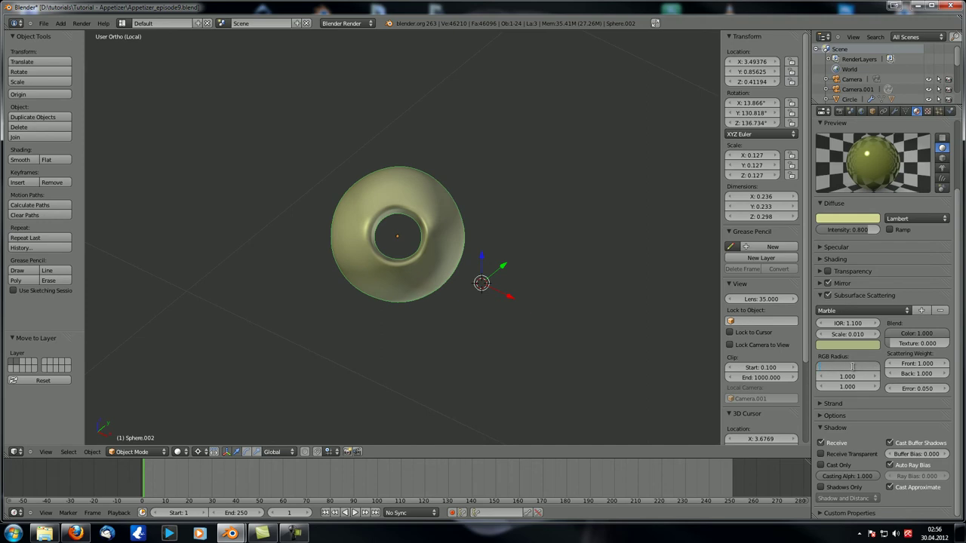
{"action": "type", "text": "3.6"}
{"action": "key", "text": "Return"}
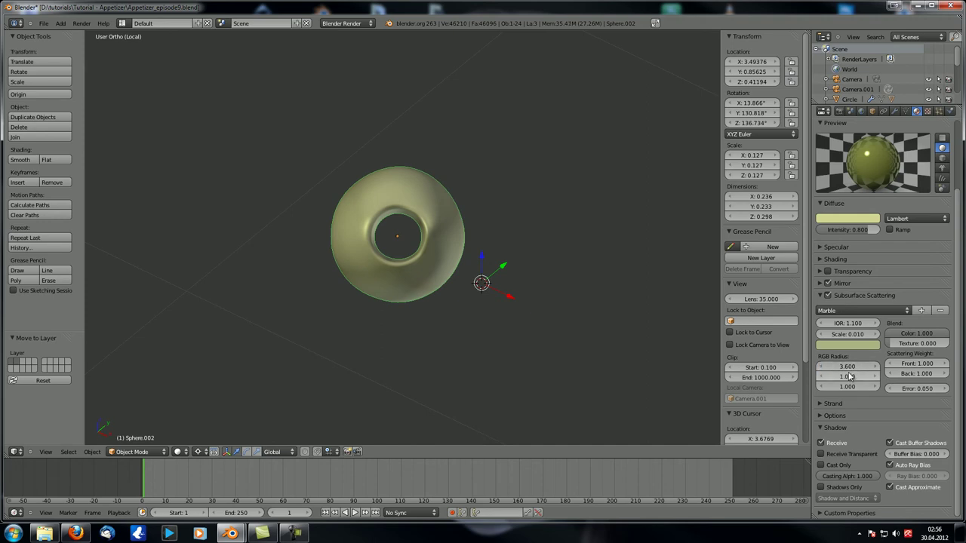
{"action": "left_click", "coordinate": [844, 376]}
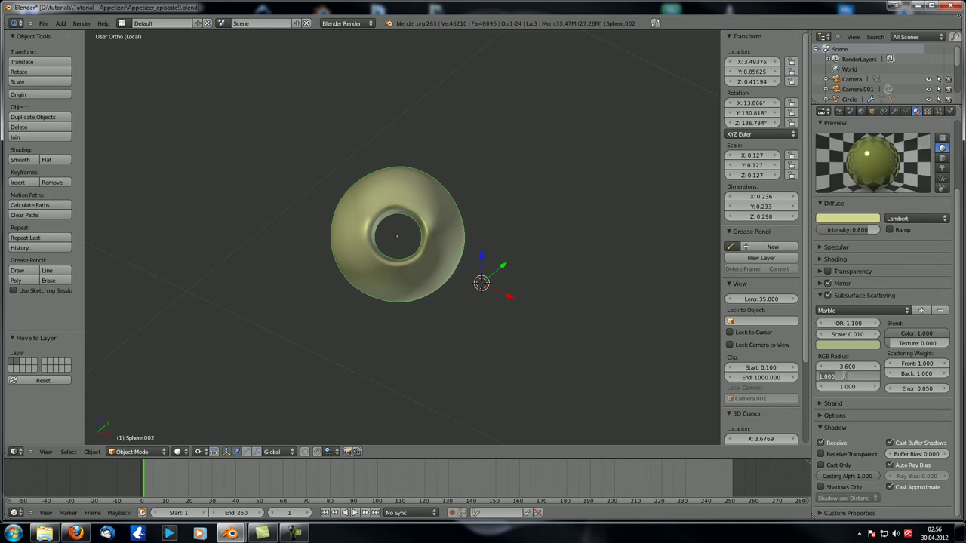
{"action": "key", "text": "Return"}
{"action": "left_click", "coordinate": [846, 376]}
{"action": "type", "text": "1.4"}
{"action": "key", "text": "Return"}
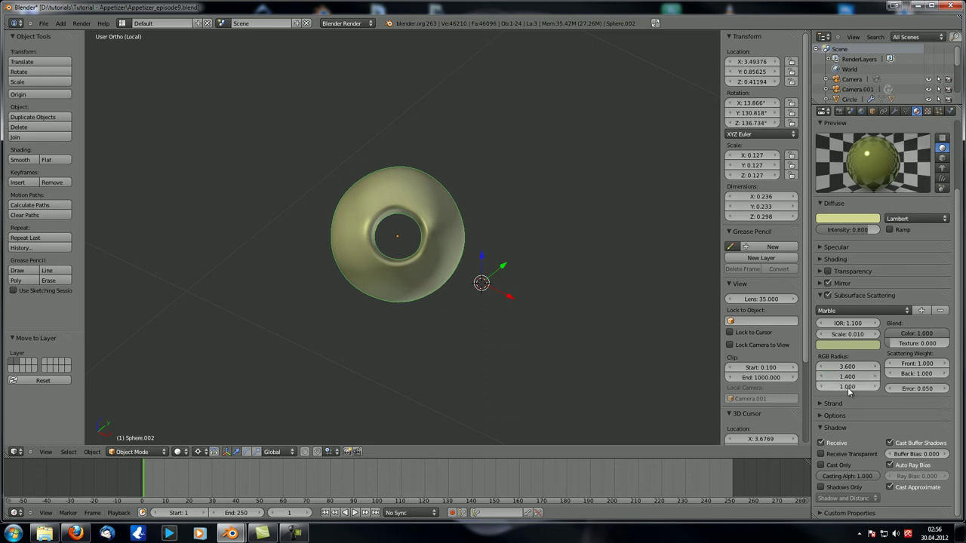
{"action": "left_click", "coordinate": [847, 387]}
{"action": "key", "text": "BackSpace"}
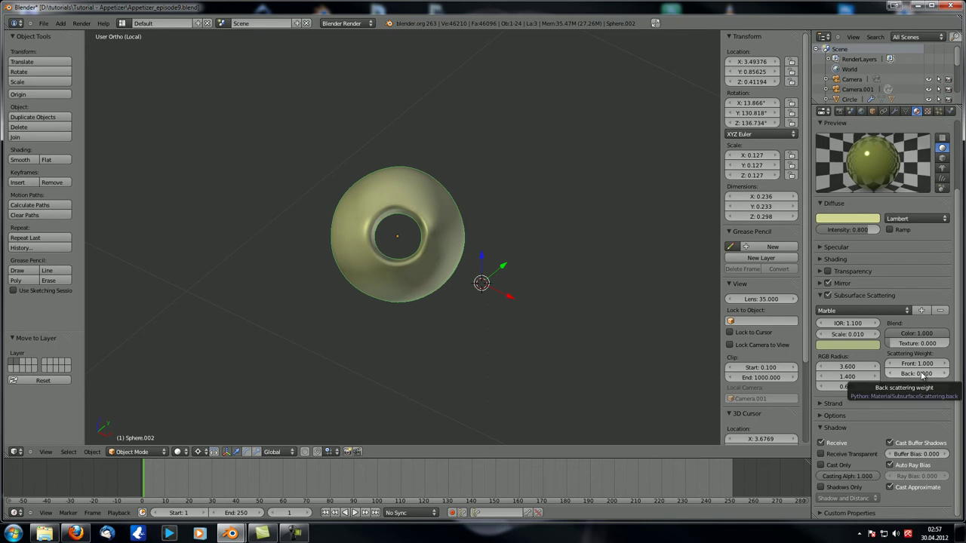
Look through the camera and leave the olive's local view to return to the whole scene.
{"action": "middle_click_drag", "start_coordinate": [430, 318], "coordinate": [379, 280]}
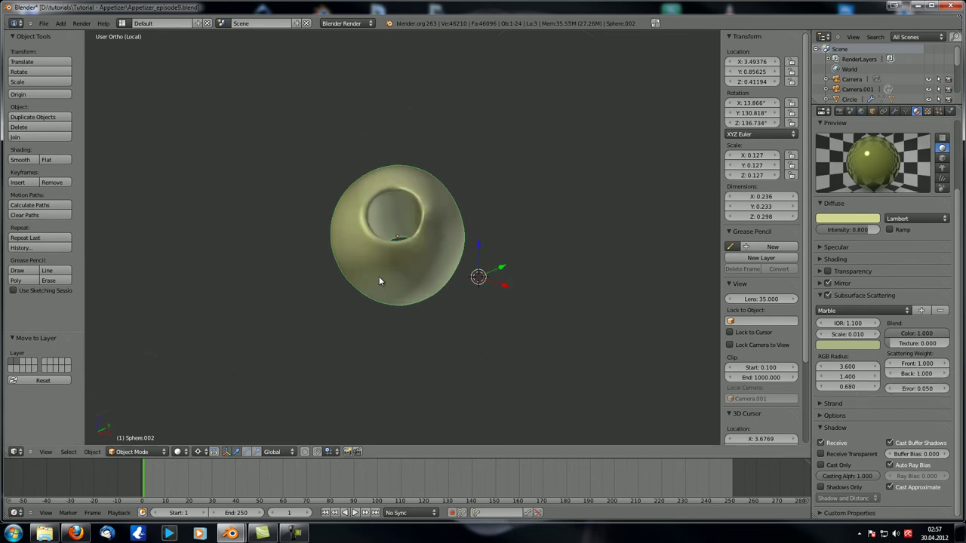
{"action": "key", "text": "KP_0"}
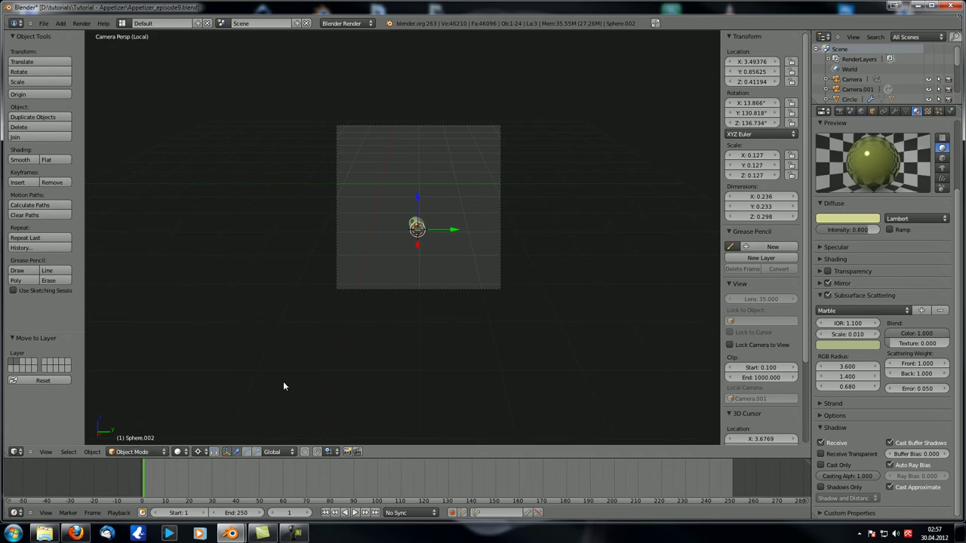
{"action": "key", "text": "KP_Divide"}
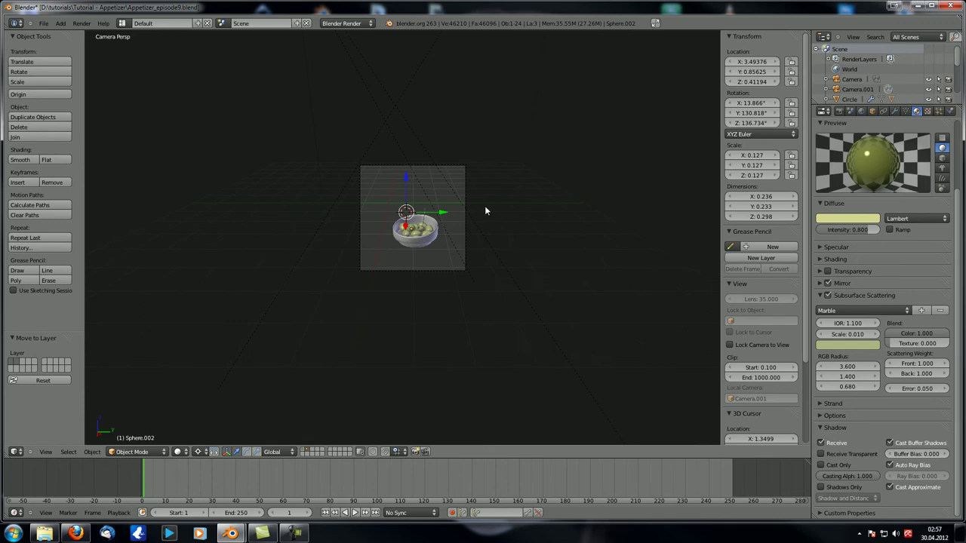
Move Camera.001 closer to the olive bowl along its local Z axis, to about X 6.40, Y 1.04, Z 1.65.
{"action": "right_click", "coordinate": [407, 269]}
{"action": "key", "text": "g"}
{"action": "key", "text": "z"}
{"action": "key", "text": "z"}
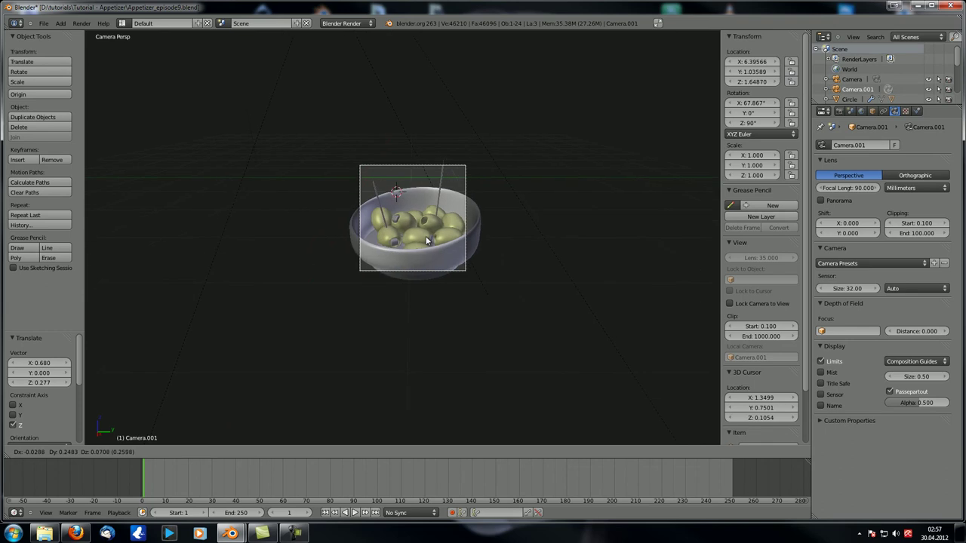
{"action": "left_click", "coordinate": [436, 243]}
{"action": "scroll", "coordinate": [441, 249], "scroll_direction": "up", "scroll_amount": 6}
{"action": "scroll", "coordinate": [445, 238], "scroll_direction": "up", "scroll_amount": 1}
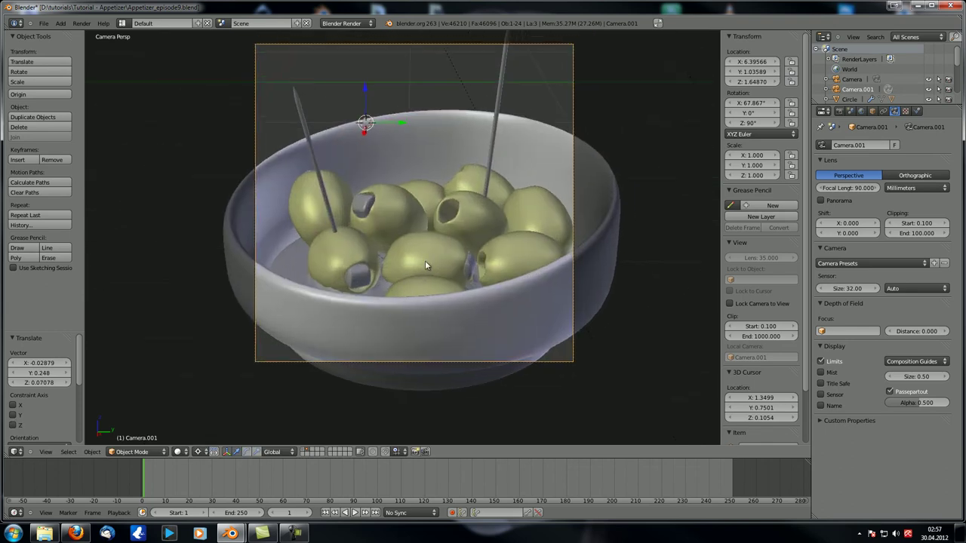
Set the subsurface scattering error of the front olive's material to 0.2.
{"action": "key", "text": "F12"}
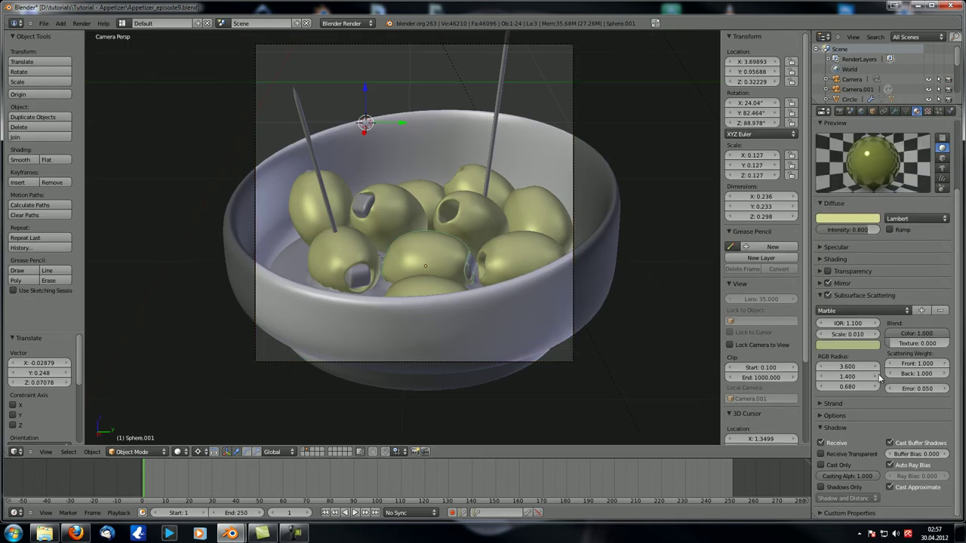
{"action": "left_click", "coordinate": [916, 388]}
{"action": "type", "text": "0.2"}
{"action": "key", "text": "Return"}
Render the close-up camera view of the bowl and inspect the olives in the rendered image.
{"action": "key", "text": "F12"}
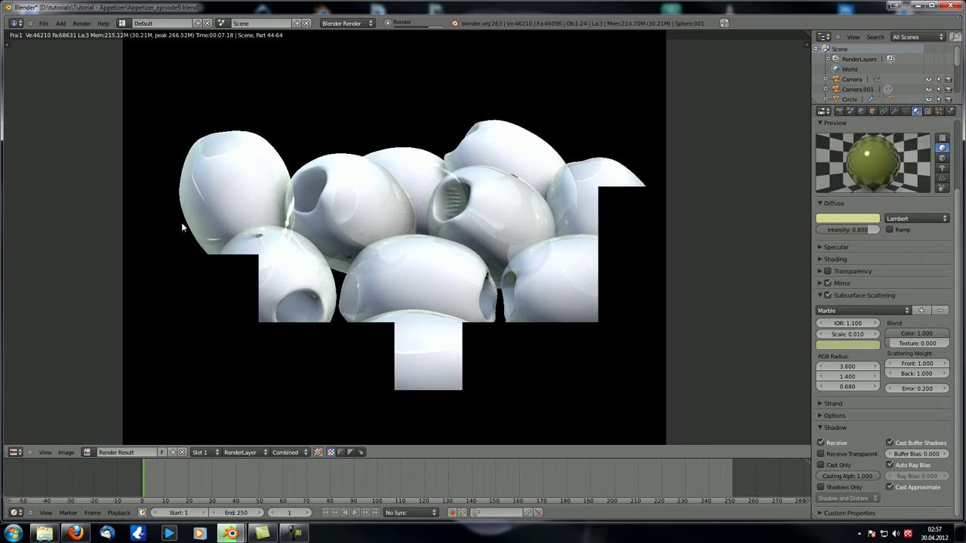
{"action": "key", "text": "F12"}
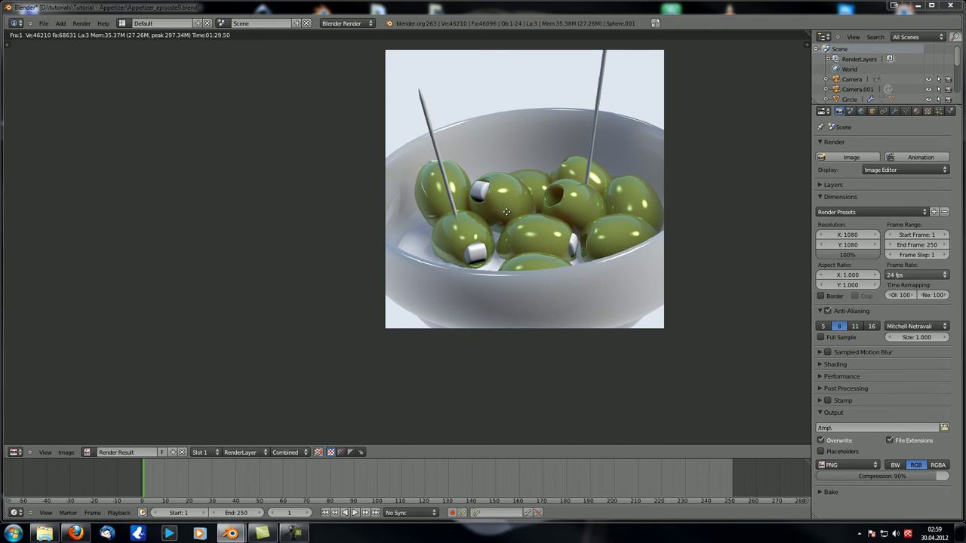
{"action": "scroll", "coordinate": [505, 241], "scroll_direction": "up", "scroll_amount": 2}
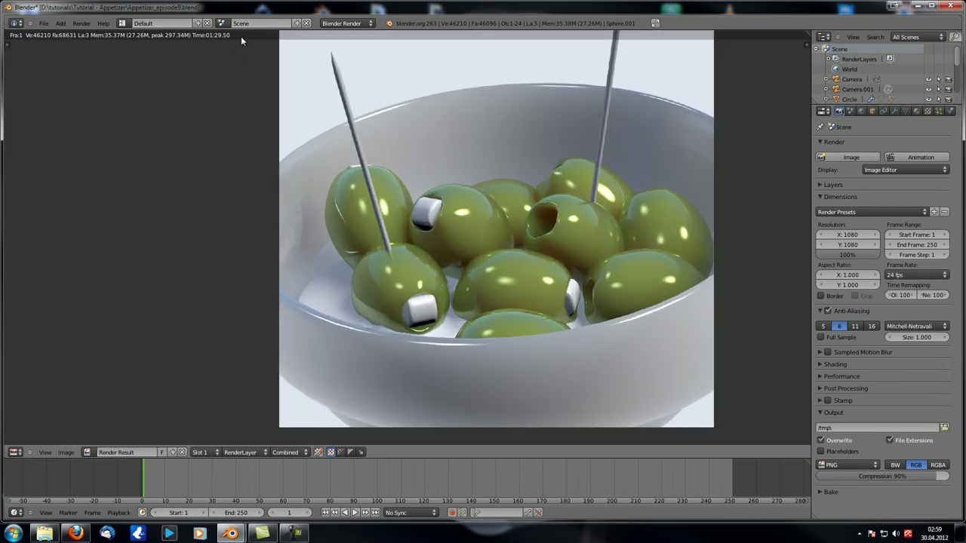
{"action": "middle_click_drag", "start_coordinate": [612, 210], "coordinate": [520, 211]}
{"action": "scroll", "coordinate": [520, 213], "scroll_direction": "up", "scroll_amount": 1}
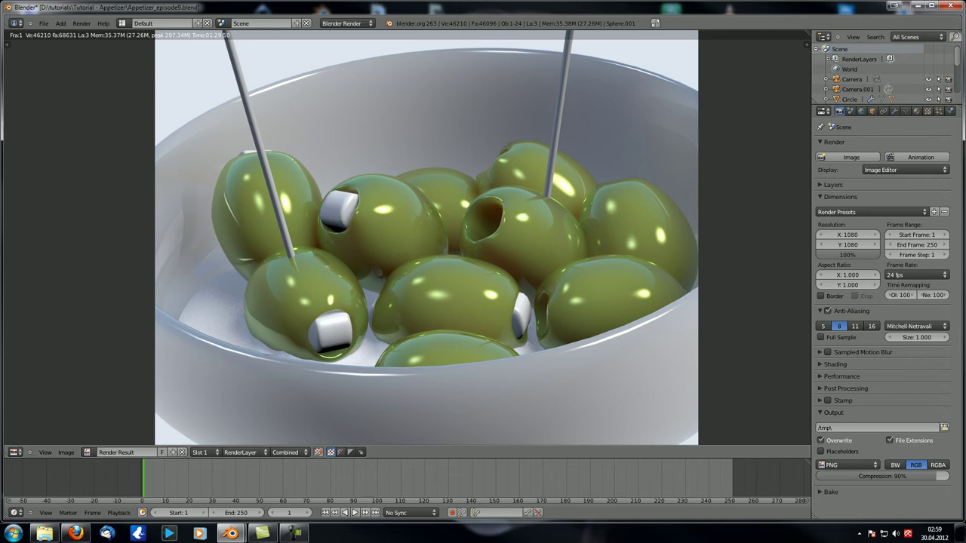
Add a Clouds texture named Bump_mapping in the green olive material's second texture slot.
{"action": "left_click", "coordinate": [917, 111]}
{"action": "scroll", "coordinate": [919, 117], "scroll_direction": "up", "scroll_amount": 3}
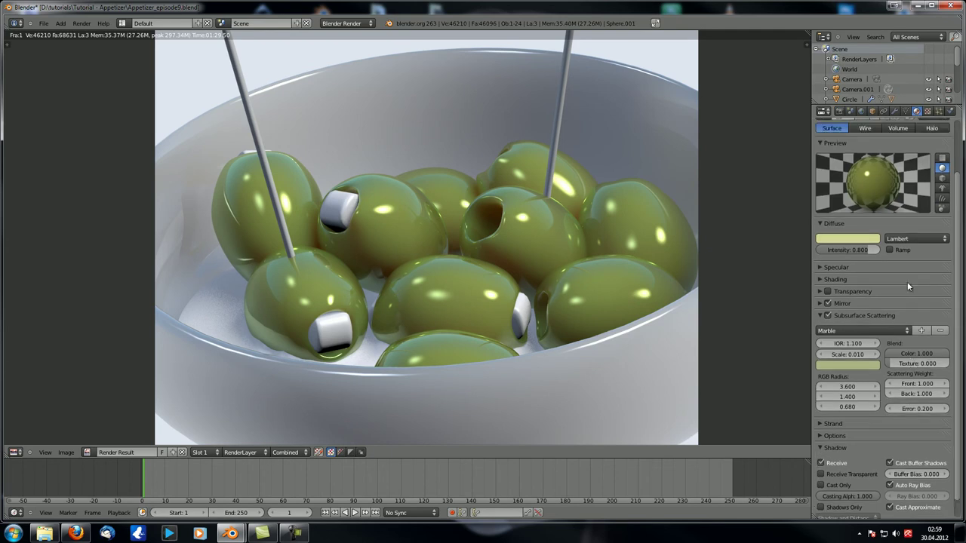
{"action": "left_click", "coordinate": [926, 112]}
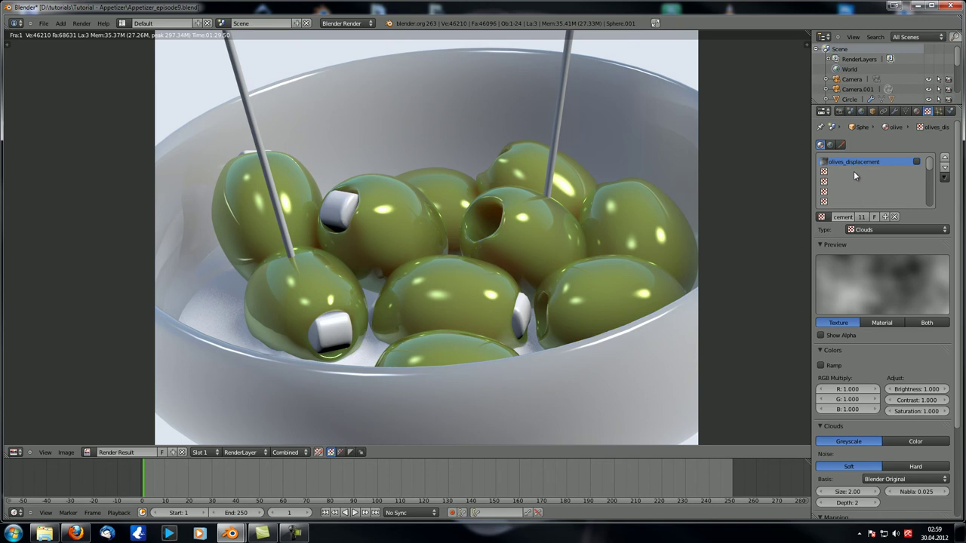
{"action": "left_click", "coordinate": [854, 171]}
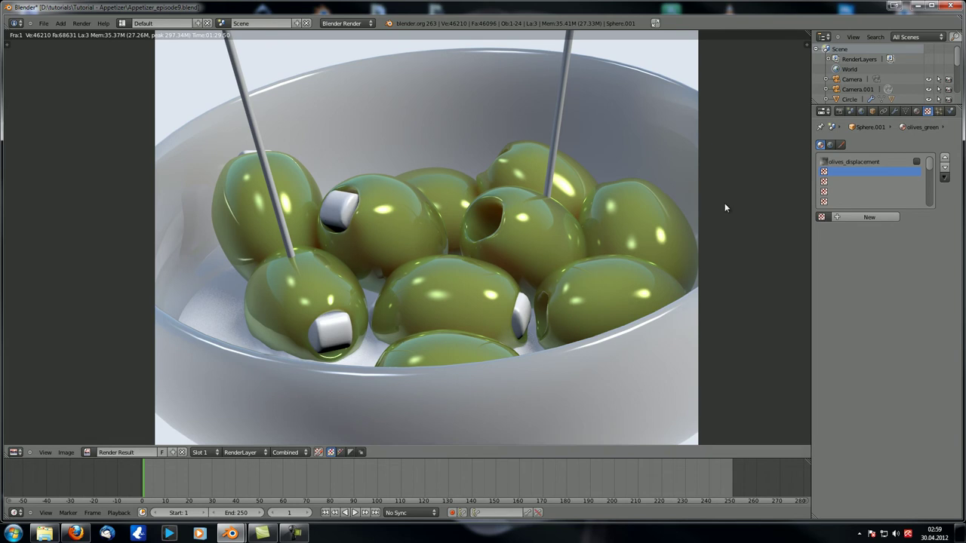
{"action": "left_click", "coordinate": [868, 218]}
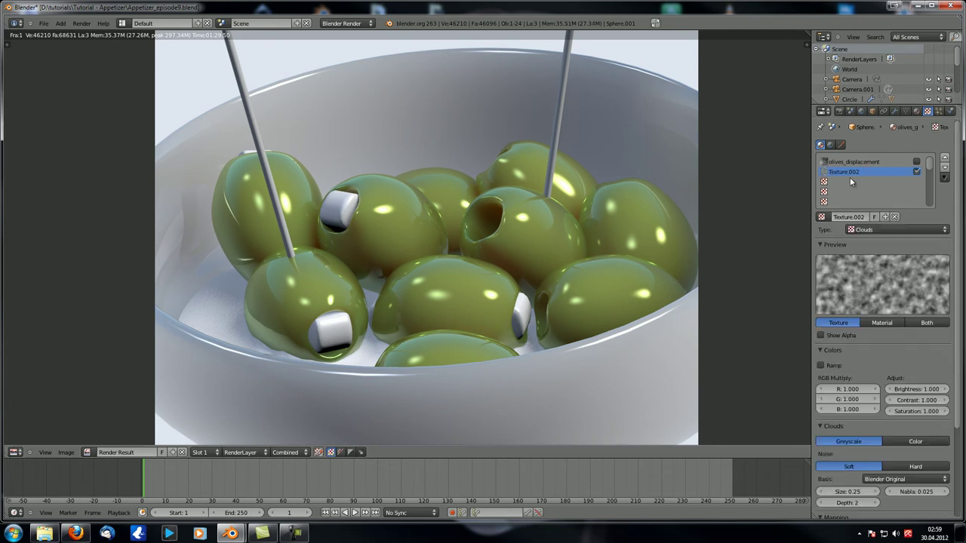
{"action": "left_click", "coordinate": [848, 217]}
{"action": "type", "text": "Bump_mapping"}
{"action": "key", "text": "Return"}
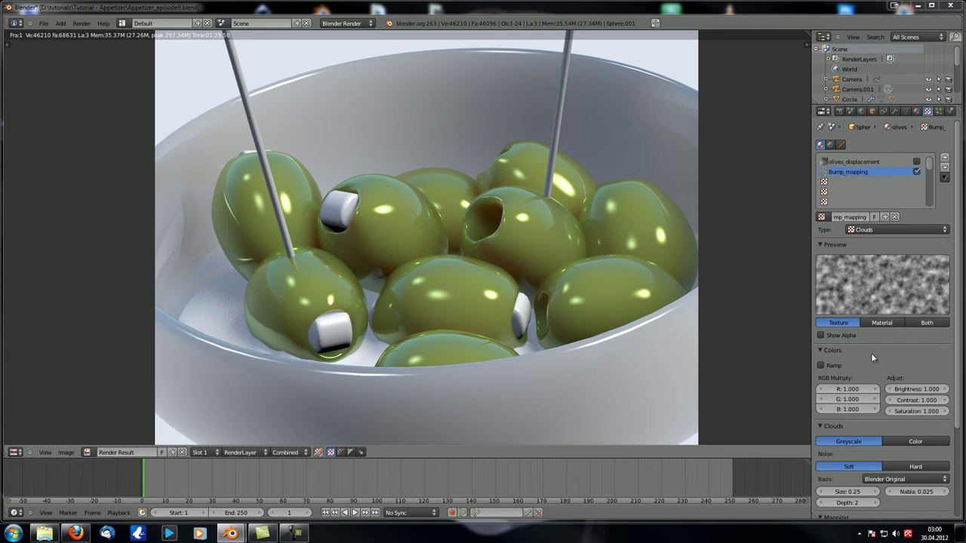
{"action": "scroll", "coordinate": [886, 365], "scroll_direction": "down", "scroll_amount": 4}
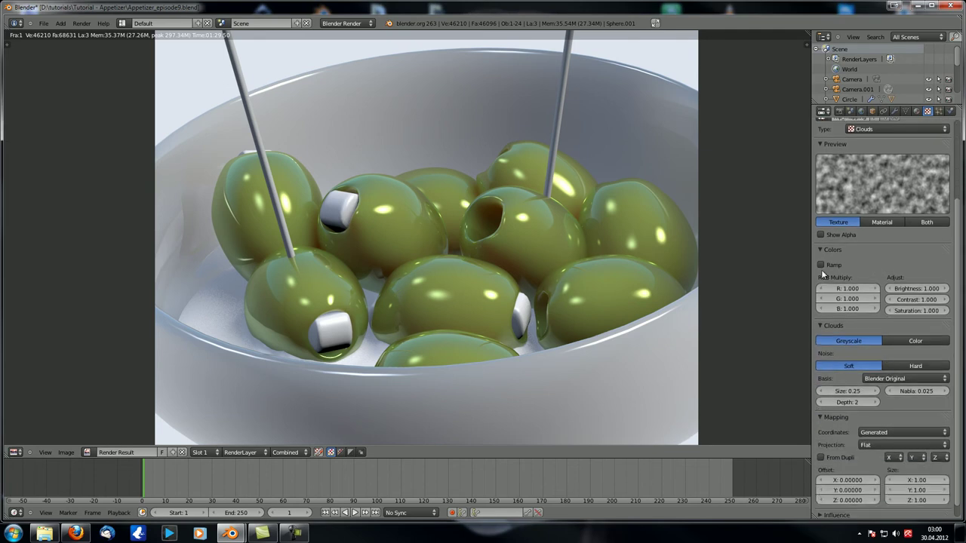
Enable the Bump_mapping texture's Normal influence and set it to 0.15.
{"action": "left_click", "coordinate": [823, 251]}
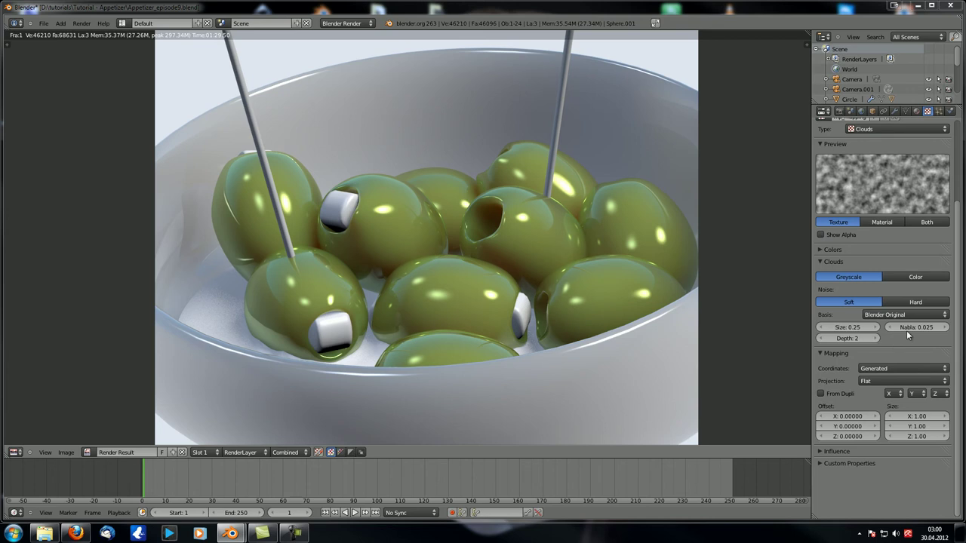
{"action": "left_click", "coordinate": [822, 262]}
{"action": "left_click", "coordinate": [821, 274]}
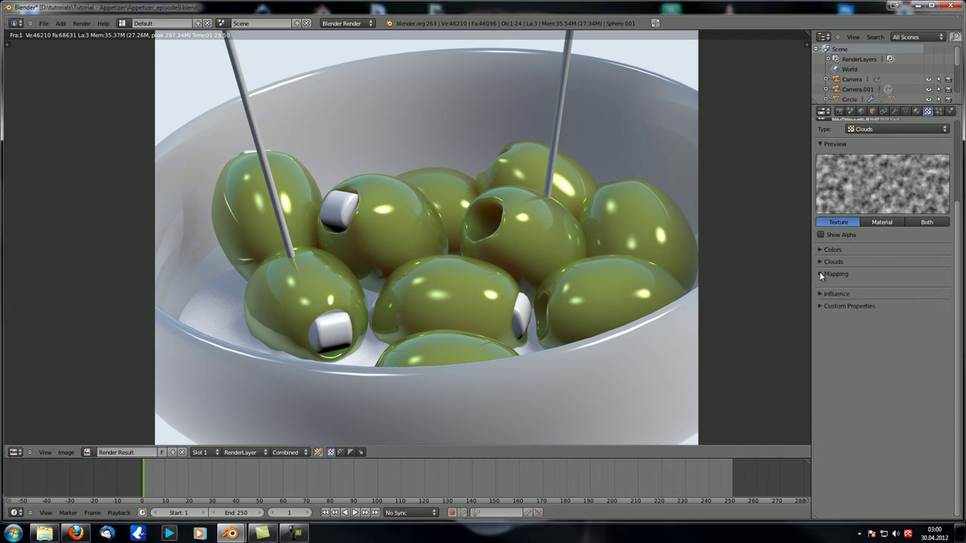
{"action": "left_click", "coordinate": [820, 285]}
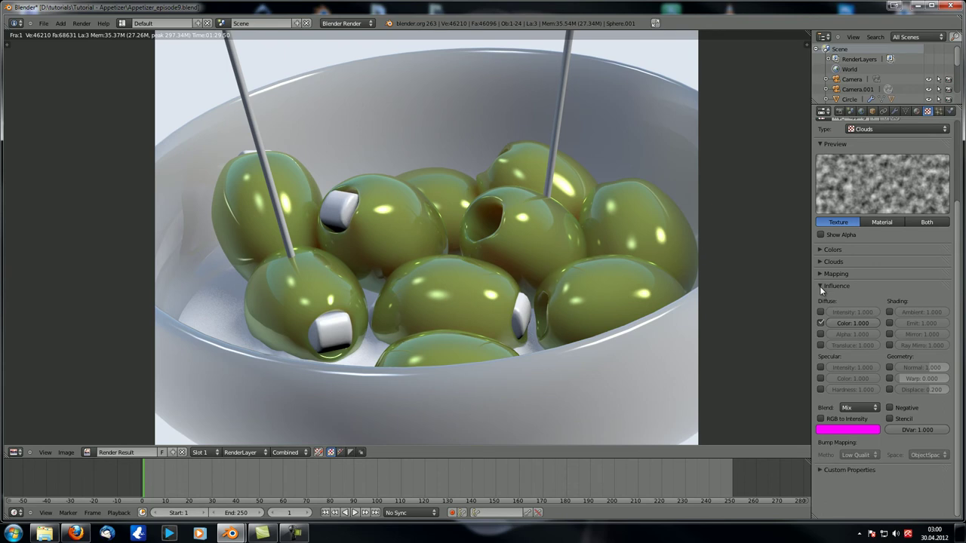
{"action": "left_click", "coordinate": [889, 367]}
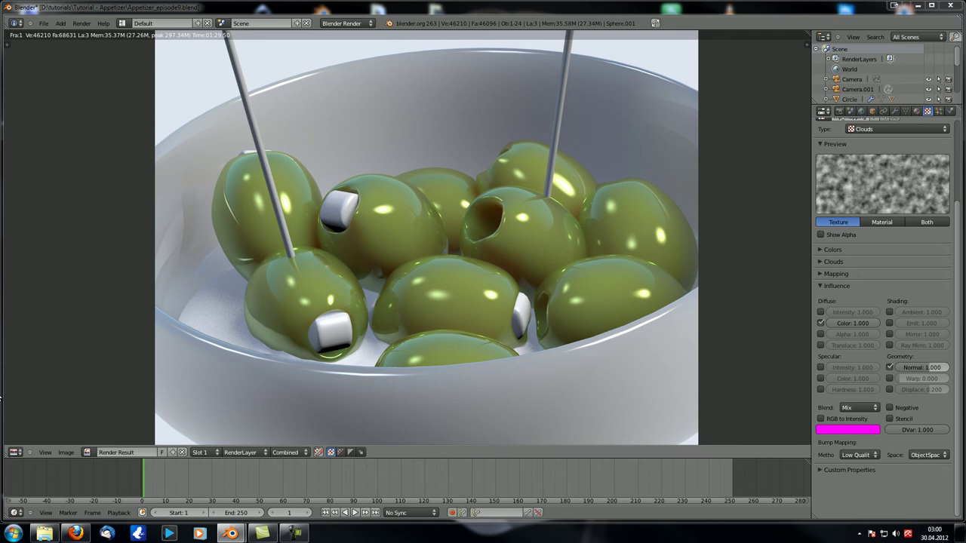
{"action": "left_click", "coordinate": [926, 367]}
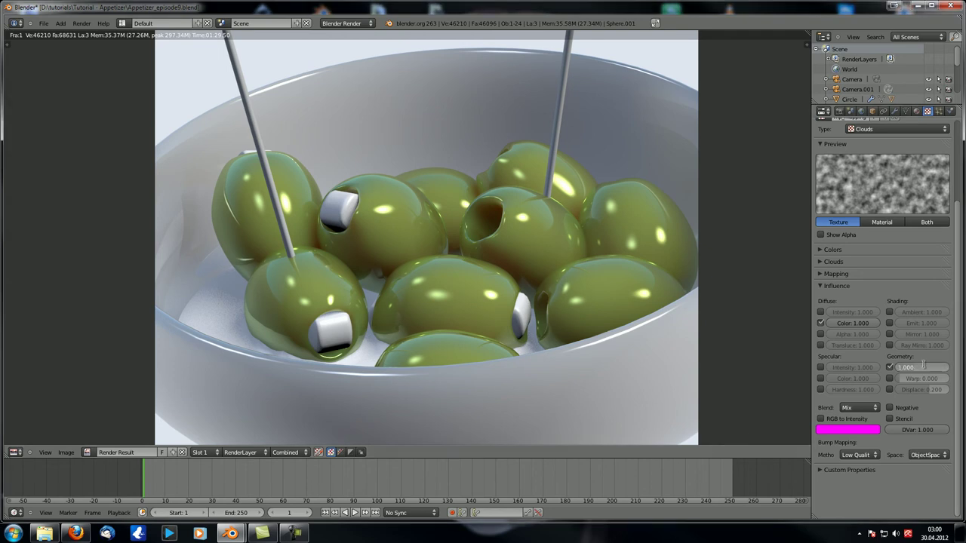
{"action": "key", "text": "BackSpace"}
{"action": "type", "text": ".15"}
{"action": "key", "text": "Return"}
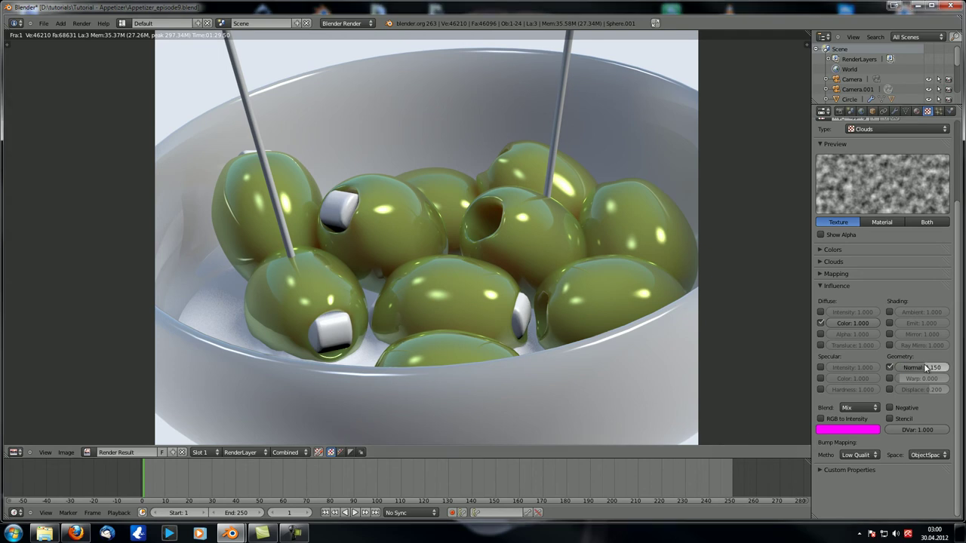
Reduce the Bump_mapping texture's diffuse Color influence to 0.2.
{"action": "left_click", "coordinate": [850, 323]}
{"action": "type", "text": ".2"}
{"action": "key", "text": "Return"}
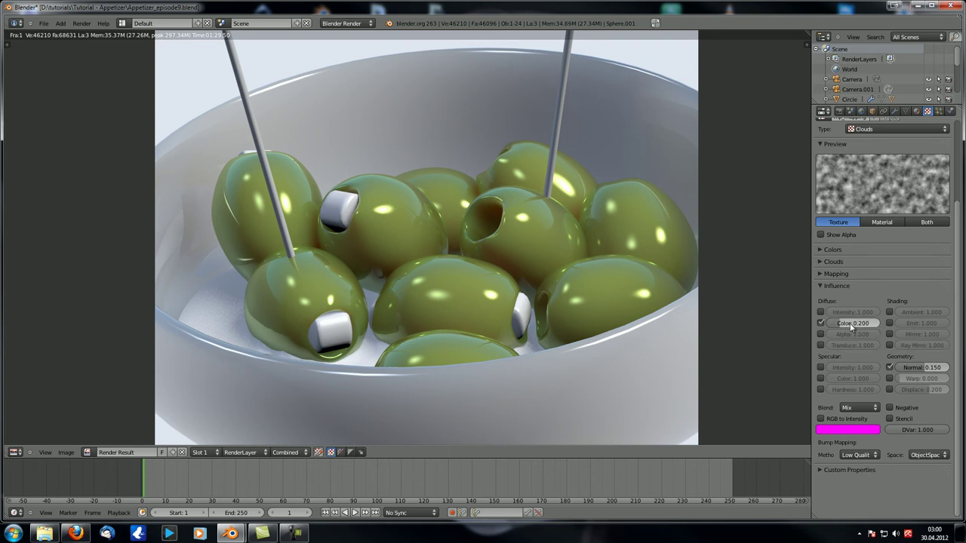
{"action": "scroll", "coordinate": [891, 338], "scroll_direction": "up", "scroll_amount": 4}
{"action": "scroll", "coordinate": [894, 347], "scroll_direction": "down", "scroll_amount": 2}
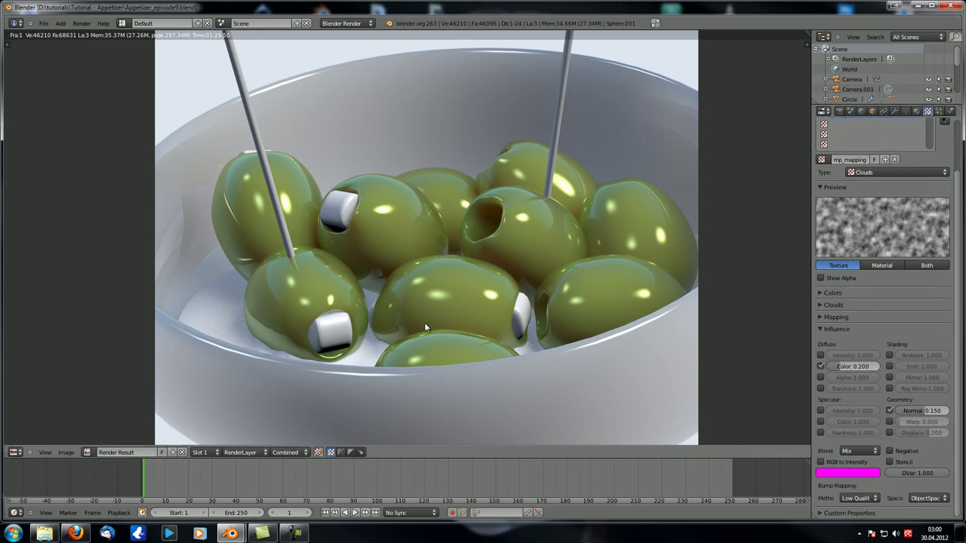
Render the close-up camera view and compare the bumpy olive highlights with the Wine-Water-Olives2 reference image.
{"action": "key", "text": "F12"}
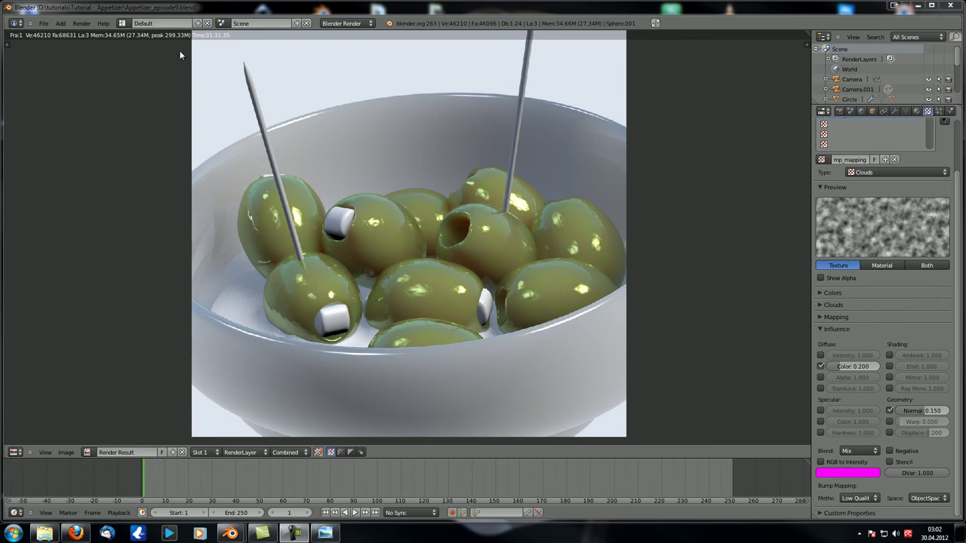
{"action": "middle_click_drag", "start_coordinate": [286, 329], "coordinate": [332, 325]}
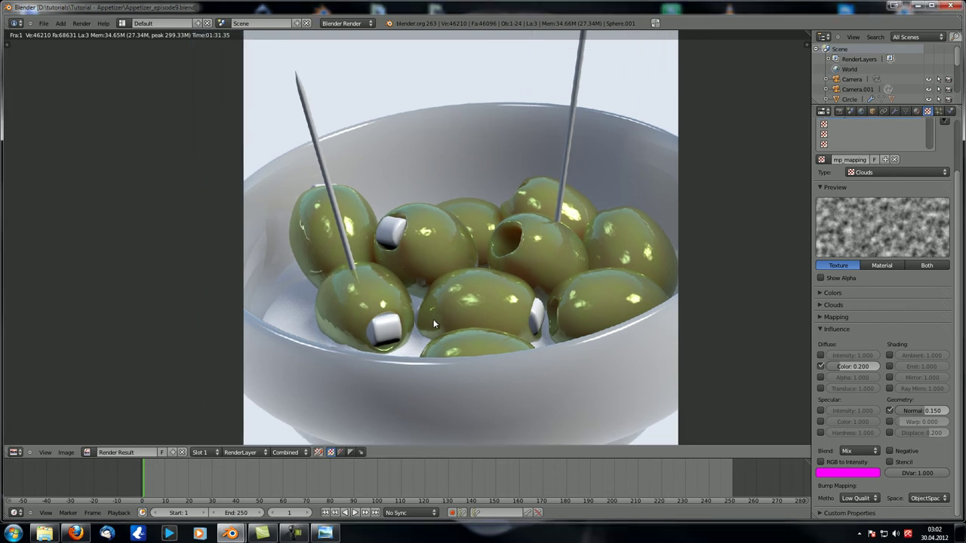
{"action": "scroll", "coordinate": [321, 193], "scroll_direction": "up", "scroll_amount": 2}
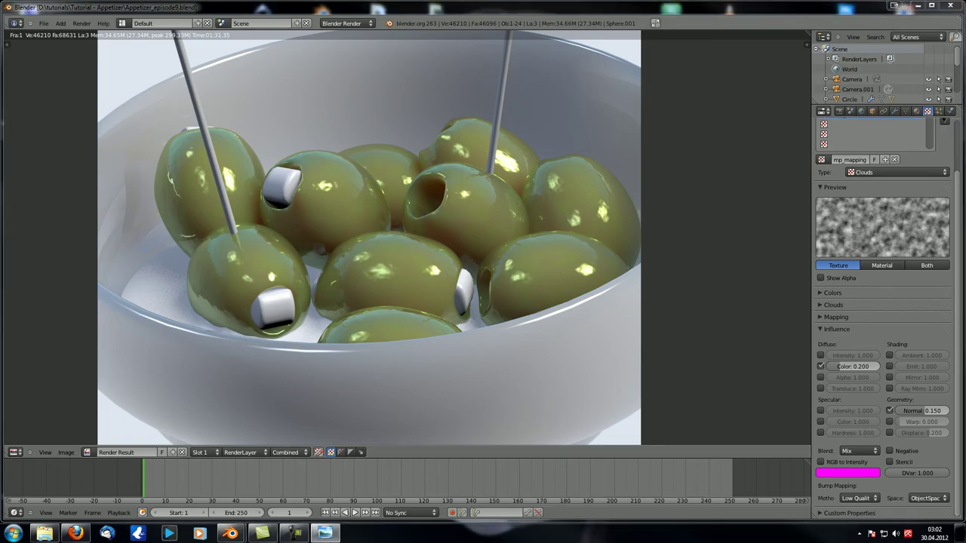
{"action": "key", "text": "alt+Tab"}
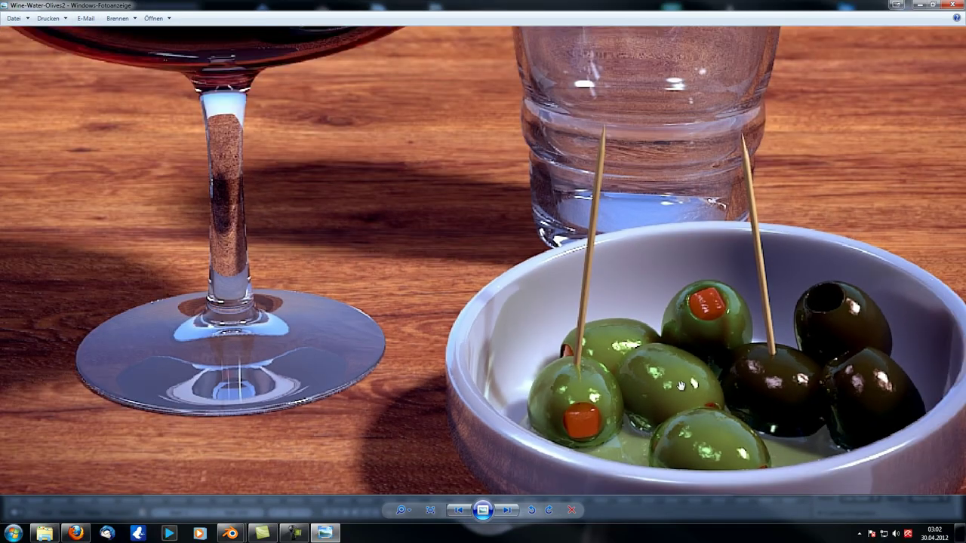
{"action": "left_click", "coordinate": [952, 4]}
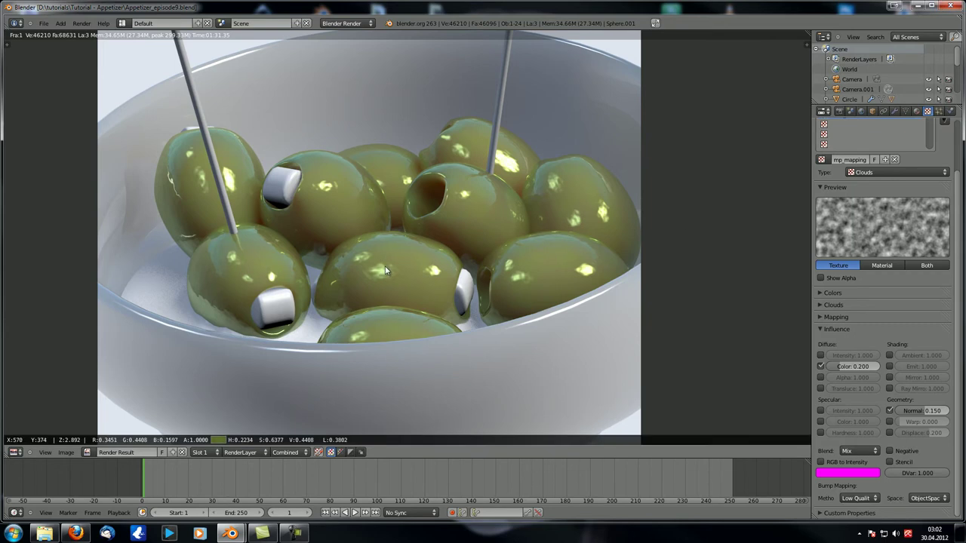
{"action": "middle_click_drag", "start_coordinate": [385, 221], "coordinate": [409, 263]}
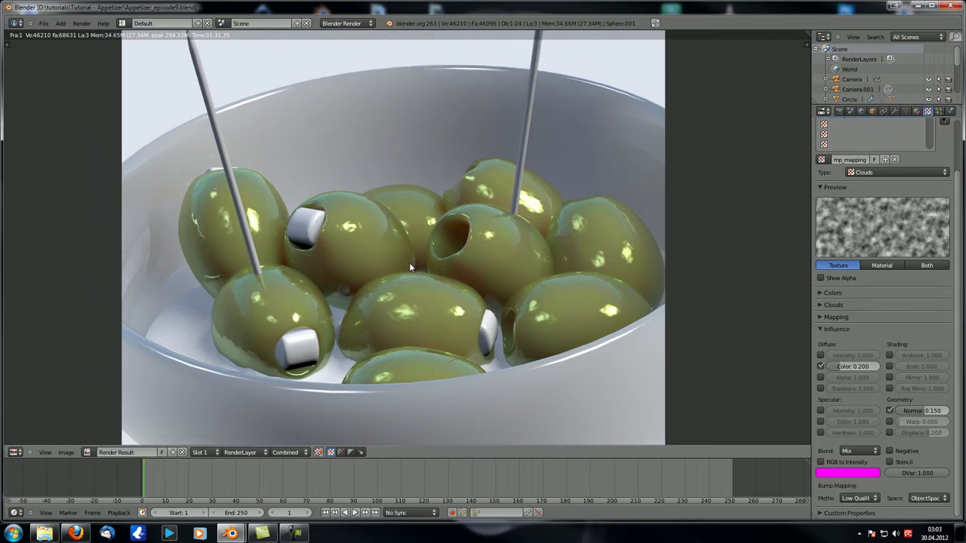
{"action": "middle_click_drag", "start_coordinate": [409, 263], "coordinate": [408, 252]}
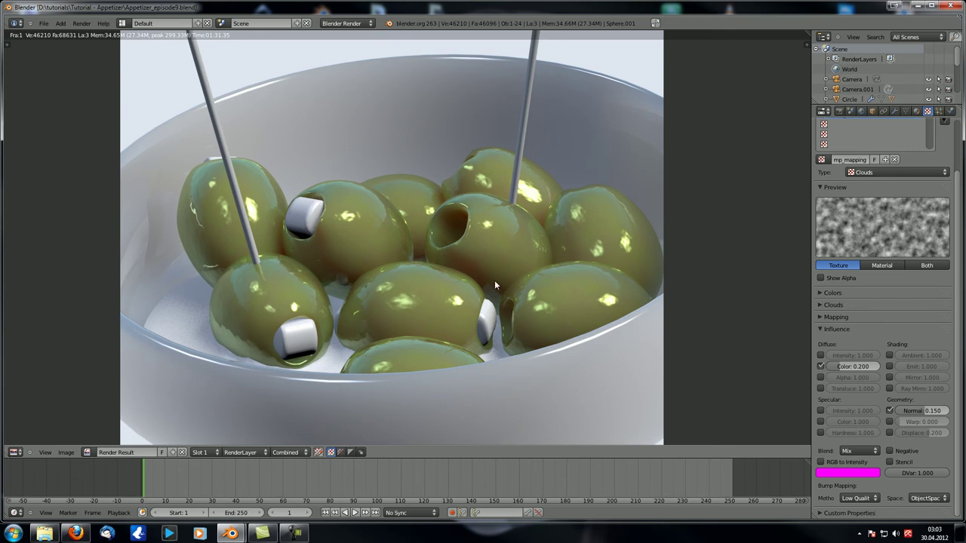
Add a Clouds texture named "Bump_mapping 2" in the third texture slot of the olives_green material.
{"action": "scroll", "coordinate": [901, 185], "scroll_direction": "up", "scroll_amount": 2}
{"action": "left_click", "coordinate": [845, 182]}
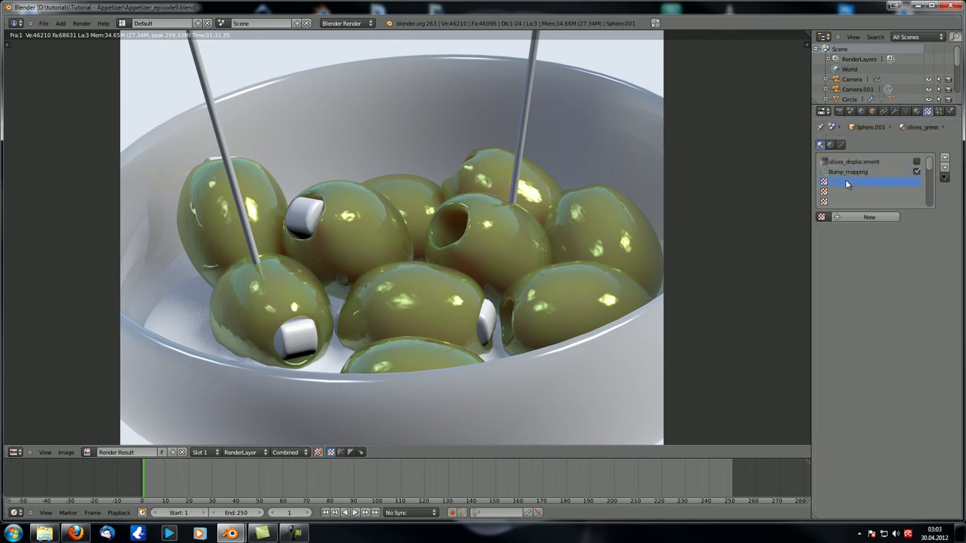
{"action": "left_click", "coordinate": [858, 217]}
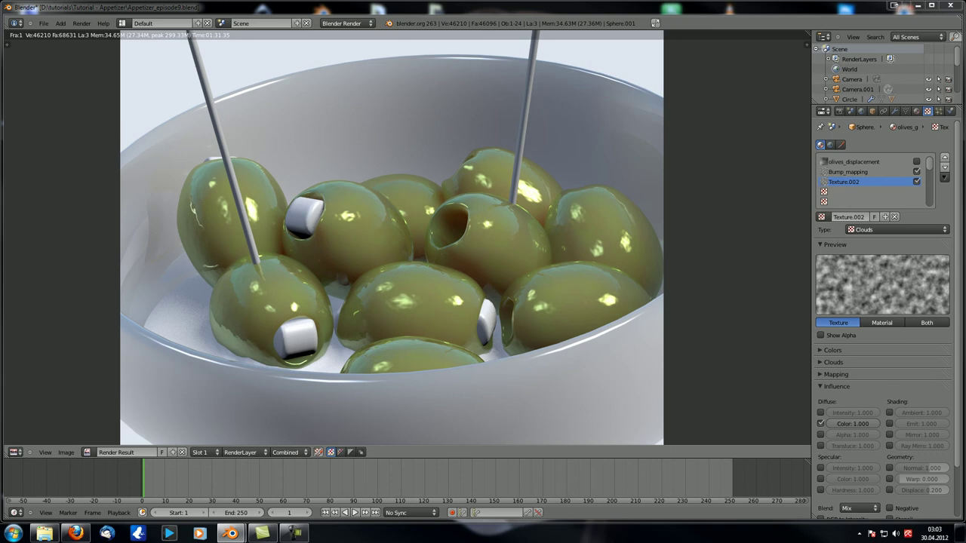
{"action": "left_click", "coordinate": [849, 216]}
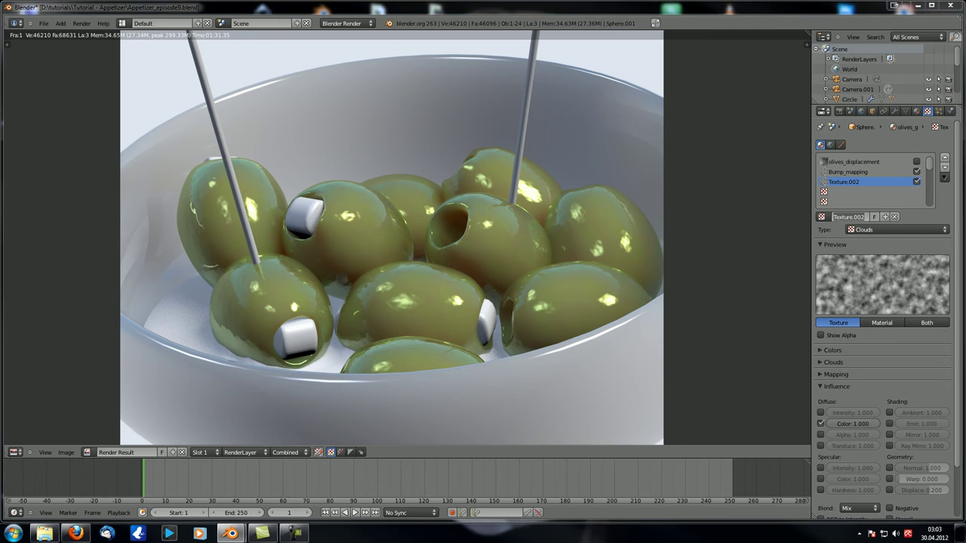
{"action": "key", "text": "Return"}
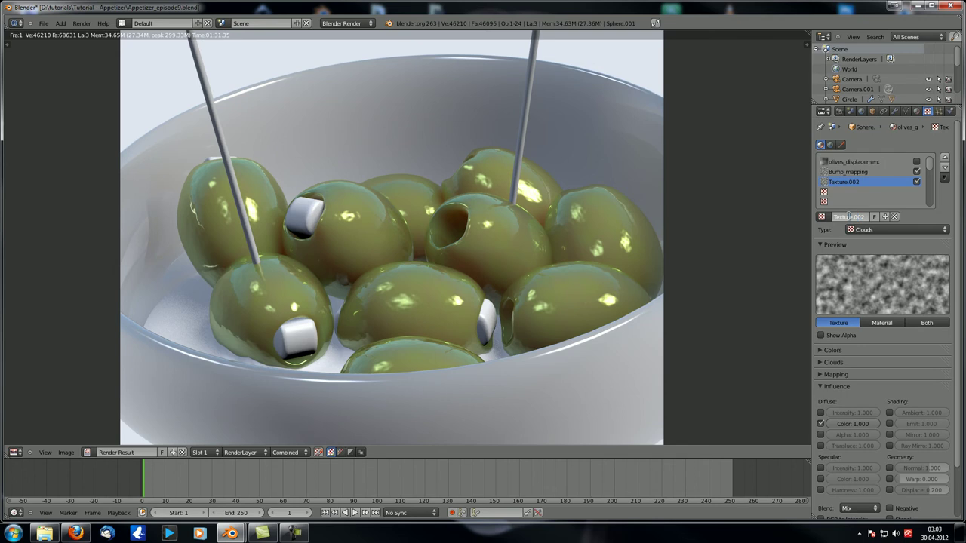
{"action": "left_click", "coordinate": [866, 218]}
{"action": "key", "text": "Return"}
{"action": "left_click", "coordinate": [850, 220]}
{"action": "type", "text": "Bump_ma"}
{"action": "type", "text": "pping 2"}
{"action": "key", "text": "Return"}
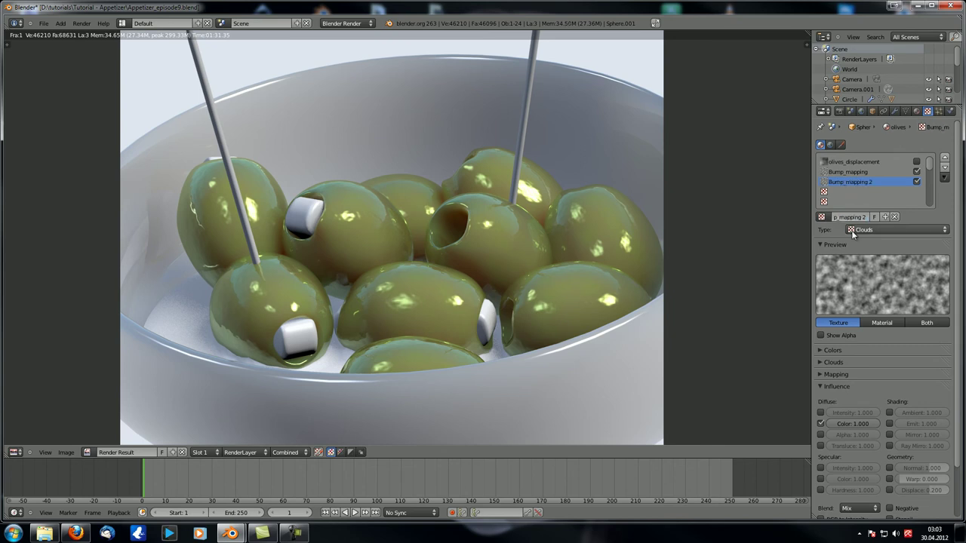
Turn off the Color influence of Bump_mapping 2 and enable its Normal influence at 0.01.
{"action": "scroll", "coordinate": [885, 273], "scroll_direction": "down", "scroll_amount": 2}
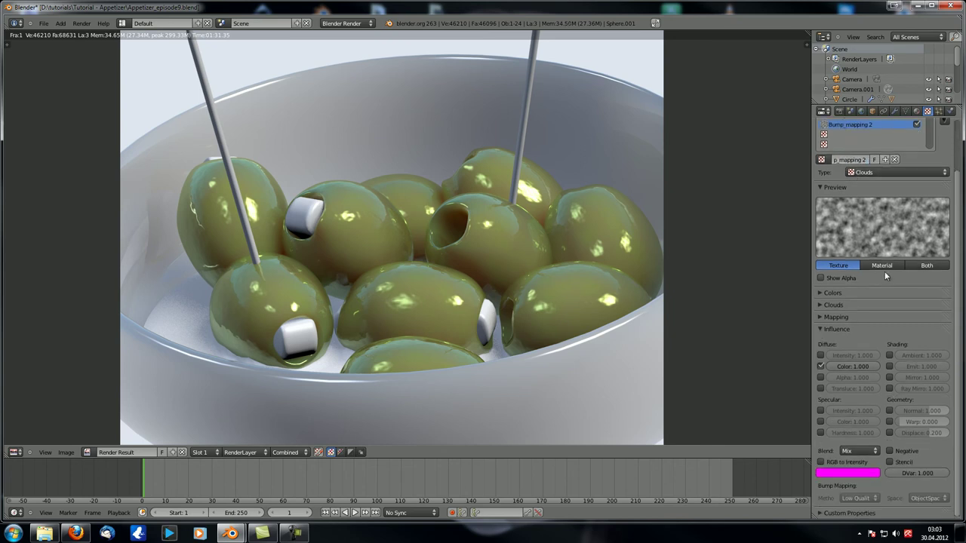
{"action": "left_click", "coordinate": [821, 366]}
{"action": "left_click", "coordinate": [889, 411]}
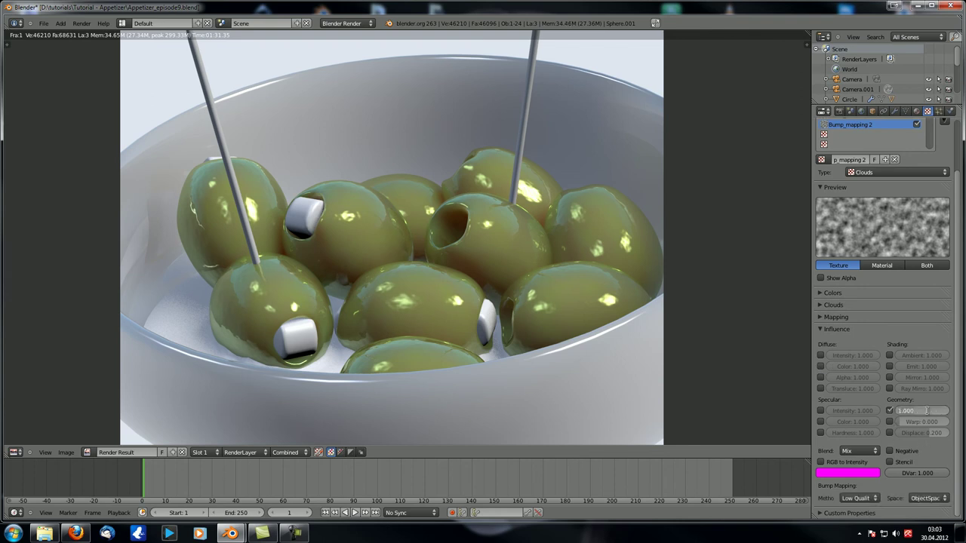
{"action": "left_click", "coordinate": [928, 409]}
{"action": "key", "text": "Return"}
{"action": "scroll", "coordinate": [915, 418], "scroll_direction": "up", "scroll_amount": 2}
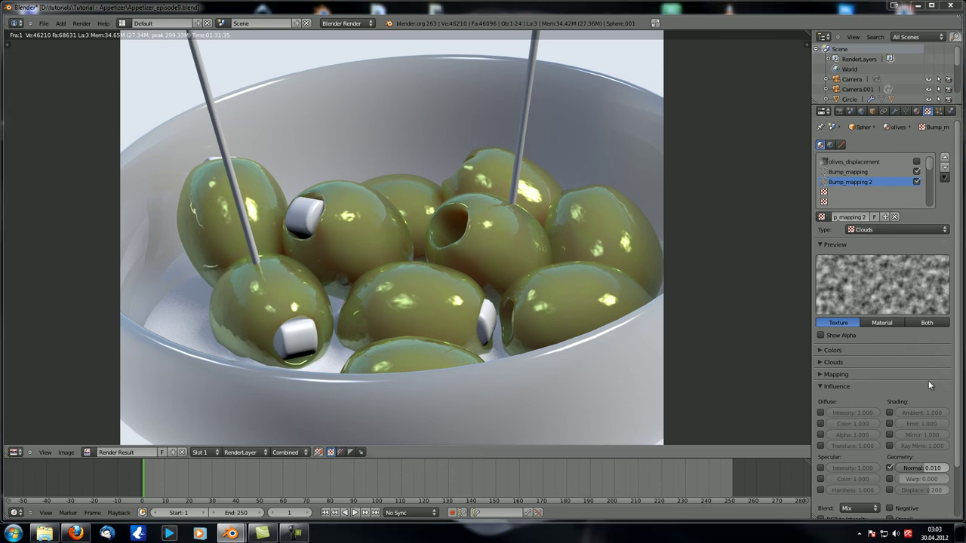
Enable a color ramp on Bump_mapping 2 with the white stop at 0.633 and the black stop at 0.547.
{"action": "left_click", "coordinate": [826, 351]}
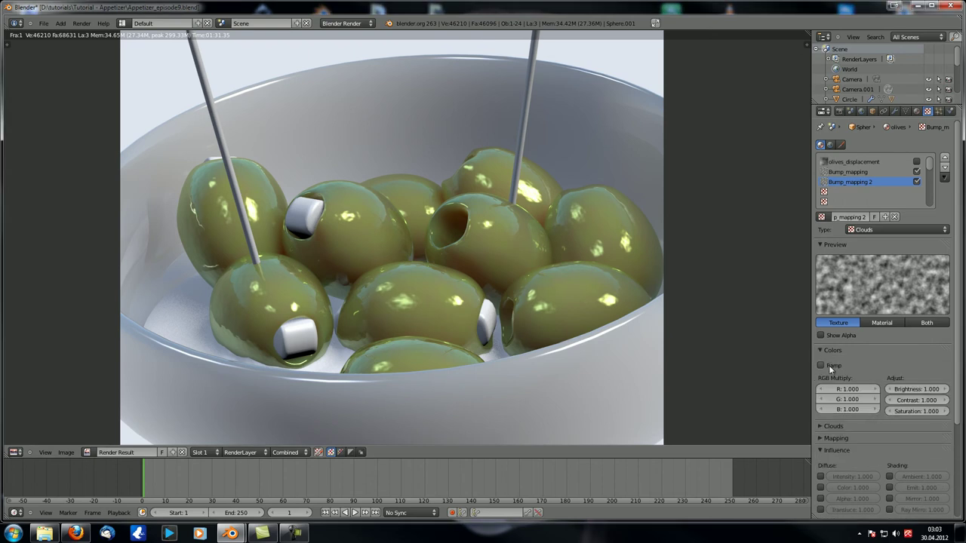
{"action": "left_click", "coordinate": [828, 365]}
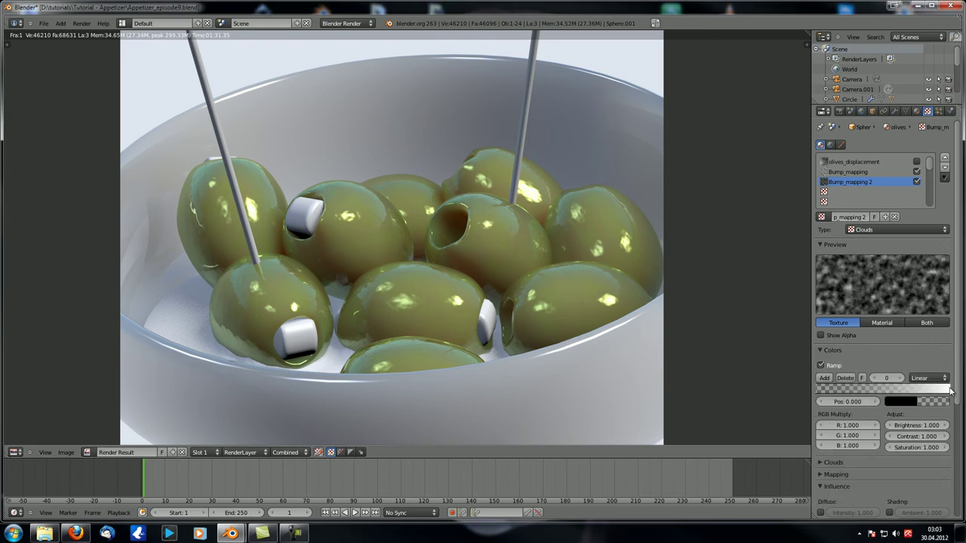
{"action": "left_click_drag", "start_coordinate": [949, 389], "coordinate": [901, 392]}
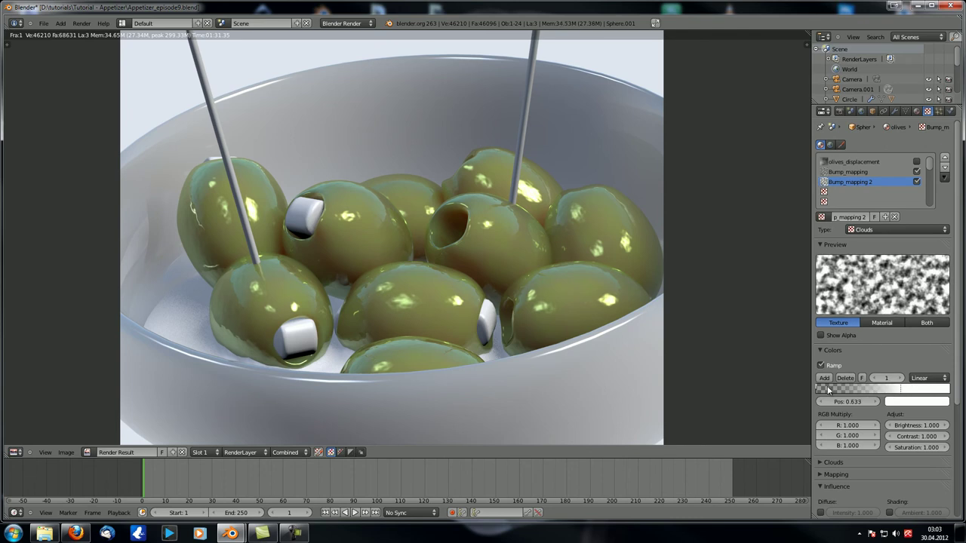
{"action": "left_click_drag", "start_coordinate": [819, 389], "coordinate": [892, 394]}
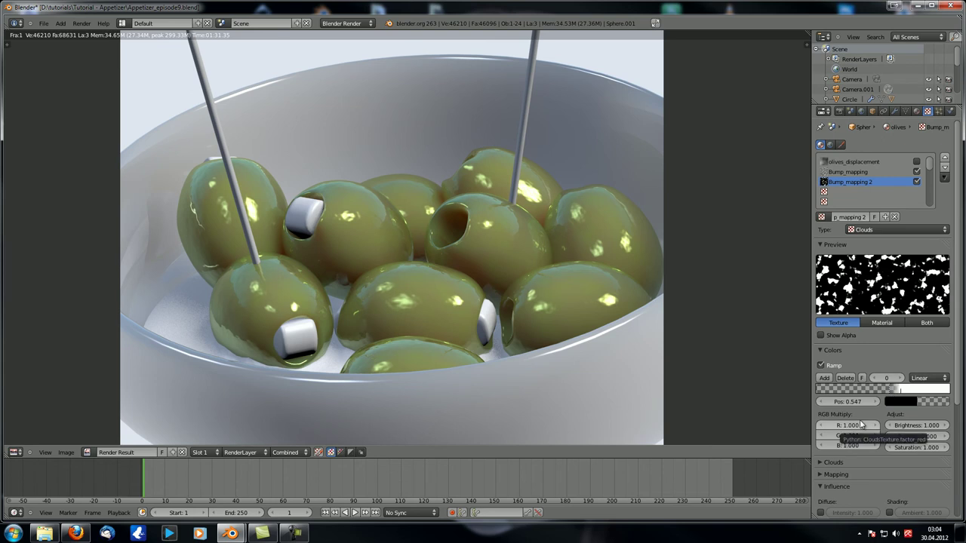
Try a Clouds noise size of 0.01 for Bump_mapping 2, and settle on 0.1.
{"action": "scroll", "coordinate": [853, 458], "scroll_direction": "down", "scroll_amount": 2}
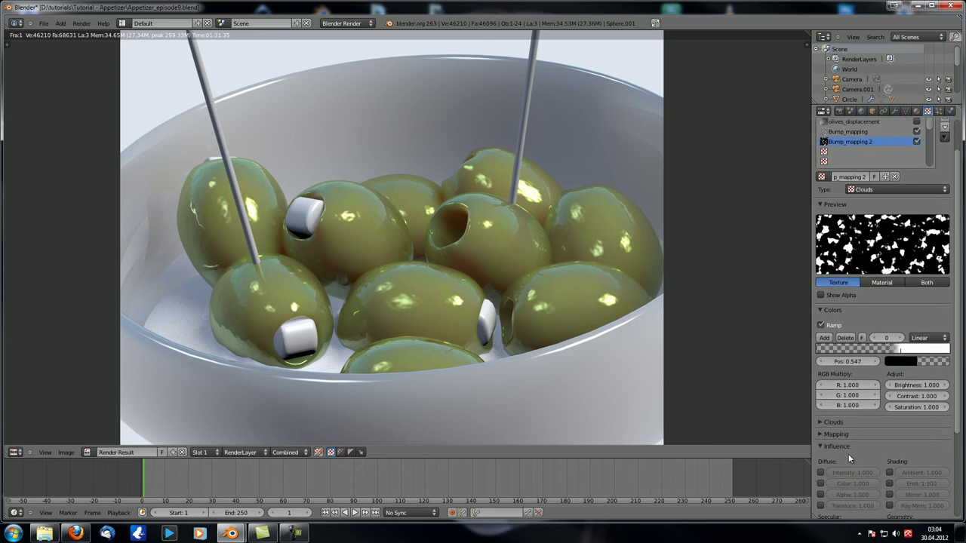
{"action": "left_click", "coordinate": [833, 420]}
{"action": "scroll", "coordinate": [860, 483], "scroll_direction": "down", "scroll_amount": 2}
{"action": "left_click", "coordinate": [846, 449]}
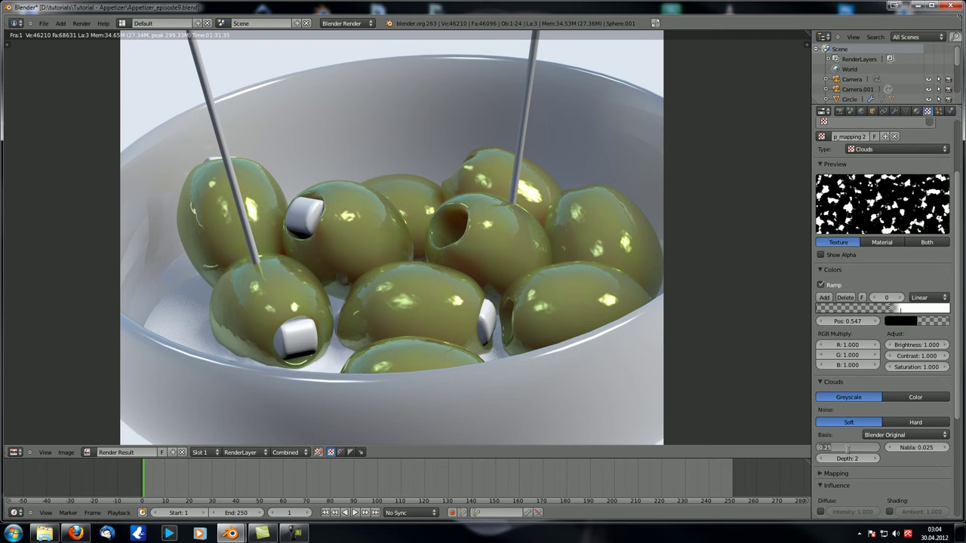
{"action": "key", "text": "BackSpace"}
{"action": "type", "text": "0.01"}
{"action": "key", "text": "Return"}
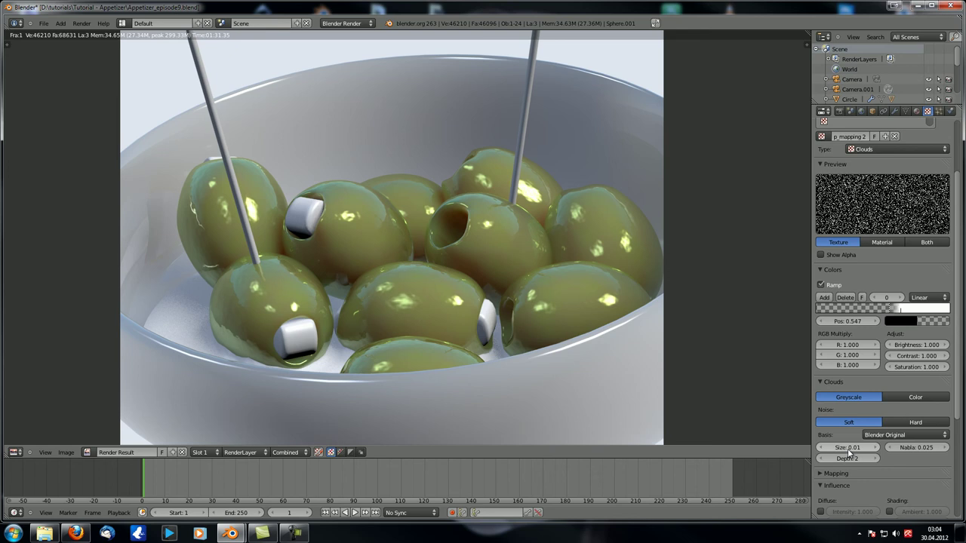
{"action": "left_click", "coordinate": [849, 449]}
{"action": "type", "text": "0.1"}
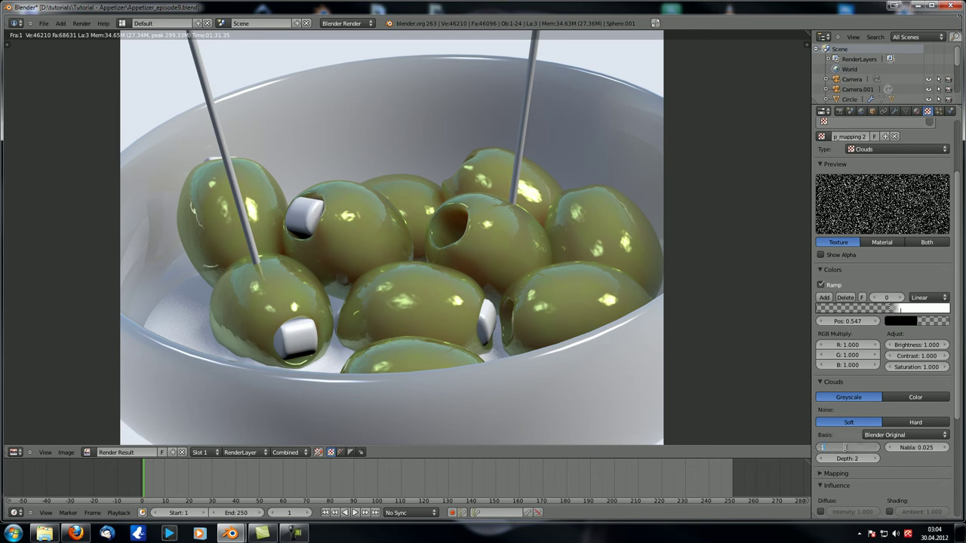
{"action": "key", "text": "Return"}
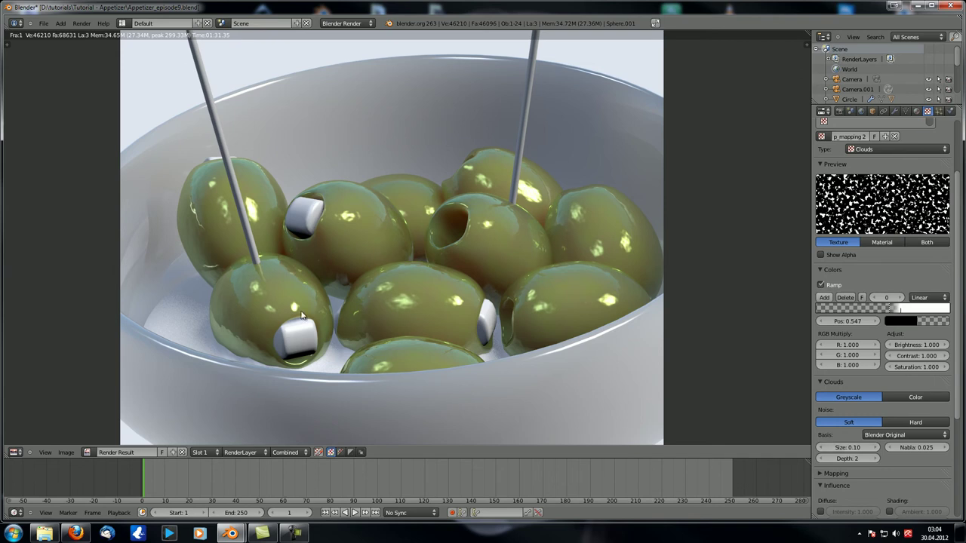
Switch from the render result back to the 3D view and leave the camera view for a closer free view of the olives.
{"action": "scroll", "coordinate": [255, 322], "scroll_direction": "down", "scroll_amount": 3}
{"action": "scroll", "coordinate": [366, 321], "scroll_direction": "up", "scroll_amount": 4}
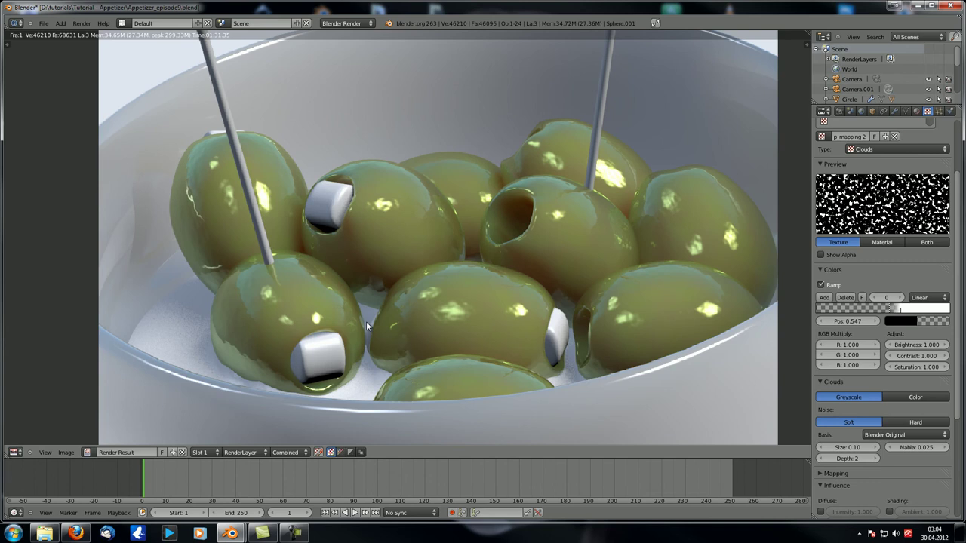
{"action": "scroll", "coordinate": [366, 322], "scroll_direction": "down", "scroll_amount": 1}
{"action": "left_click", "coordinate": [16, 452]}
{"action": "left_click", "coordinate": [28, 443]}
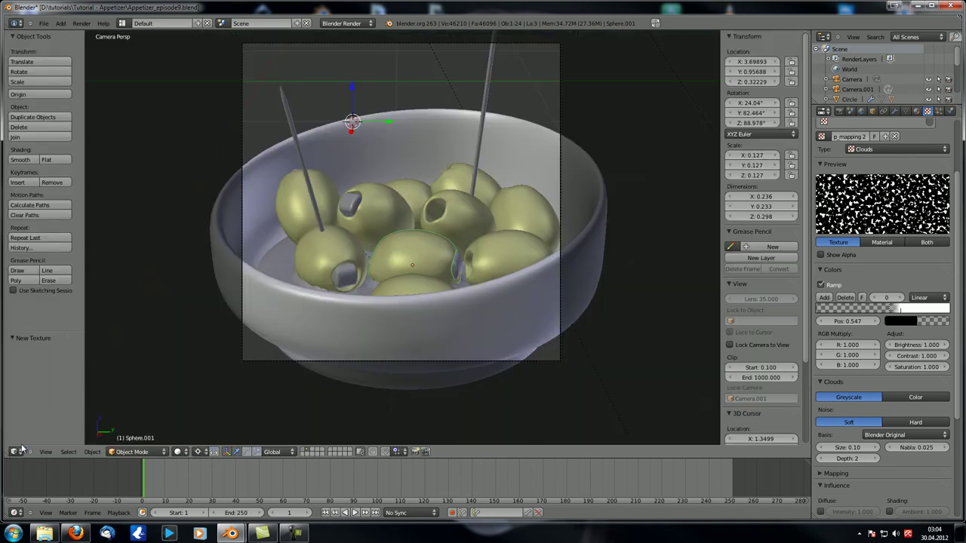
{"action": "key", "text": "KP_0"}
{"action": "scroll", "coordinate": [424, 284], "scroll_direction": "up", "scroll_amount": 4}
{"action": "scroll", "coordinate": [422, 284], "scroll_direction": "up", "scroll_amount": 1}
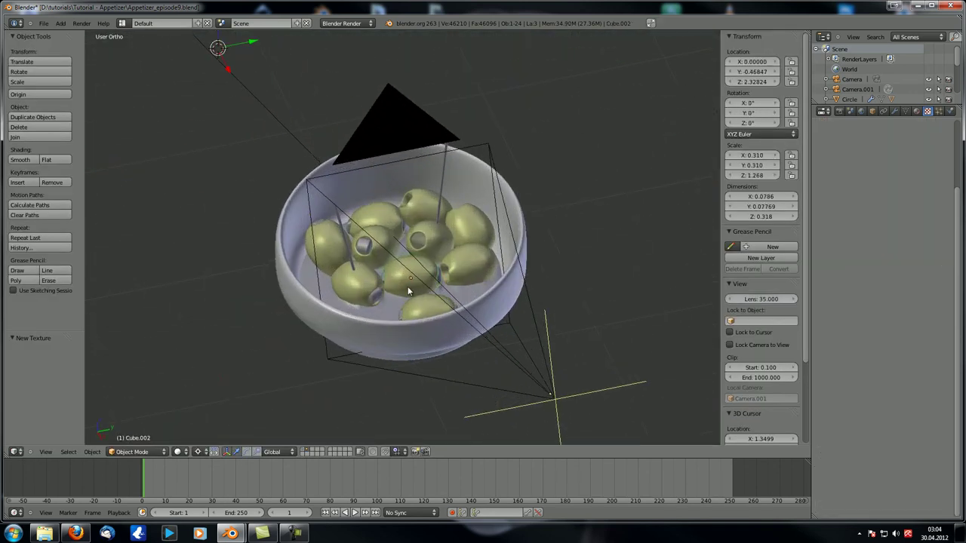
Isolate the front green olive, render it from the camera view, and return to the full scene.
{"action": "key", "text": "KP_Divide"}
{"action": "key", "text": "KP_0"}
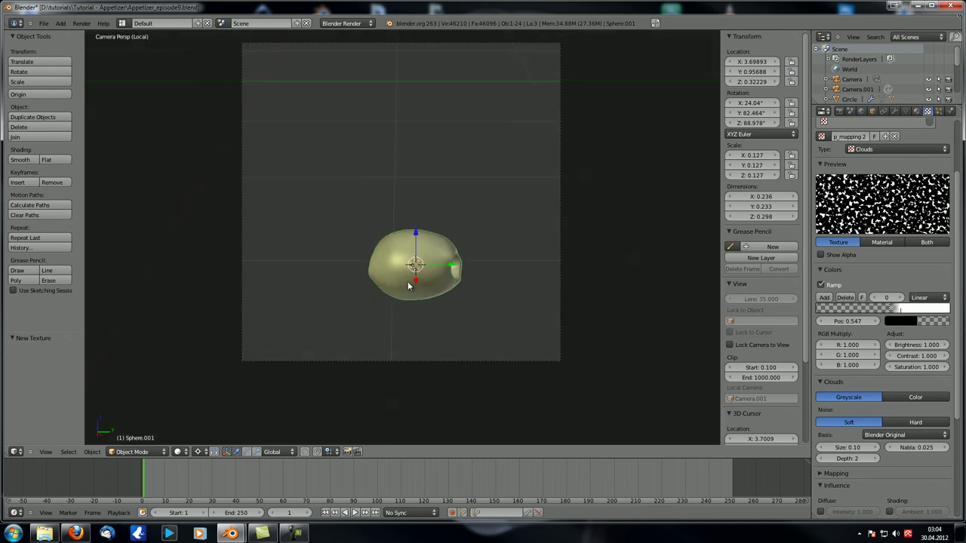
{"action": "key", "text": "F12"}
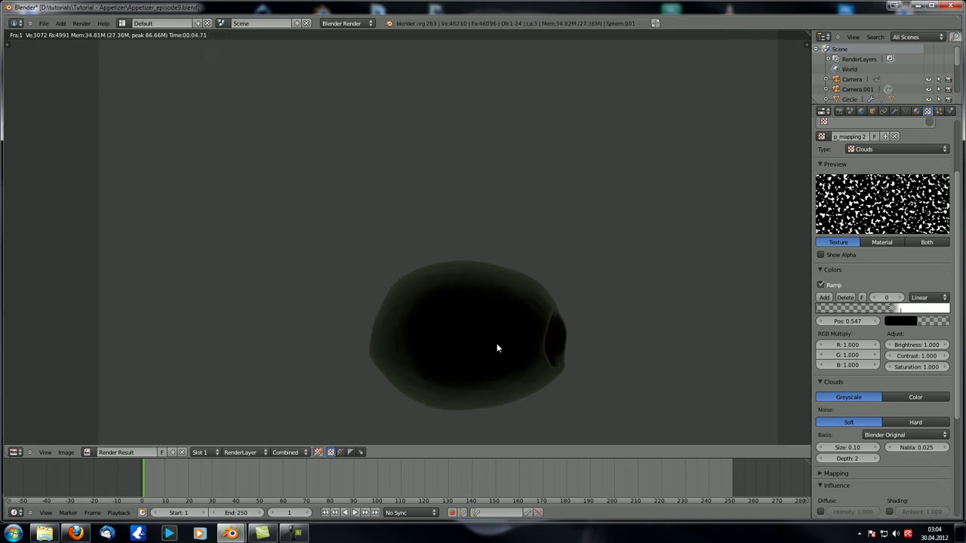
{"action": "key", "text": "Escape"}
{"action": "key", "text": "KP_Divide"}
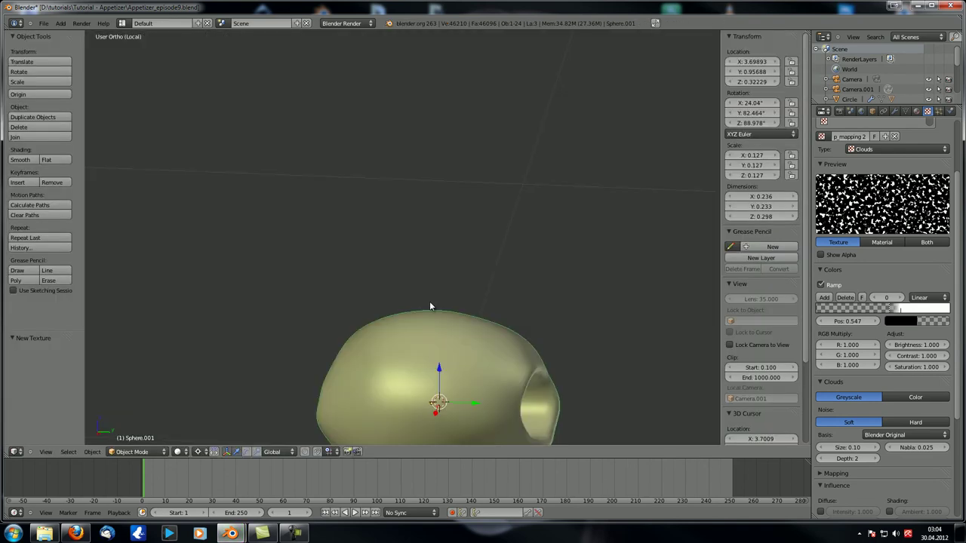
{"action": "key", "text": "KP_Divide"}
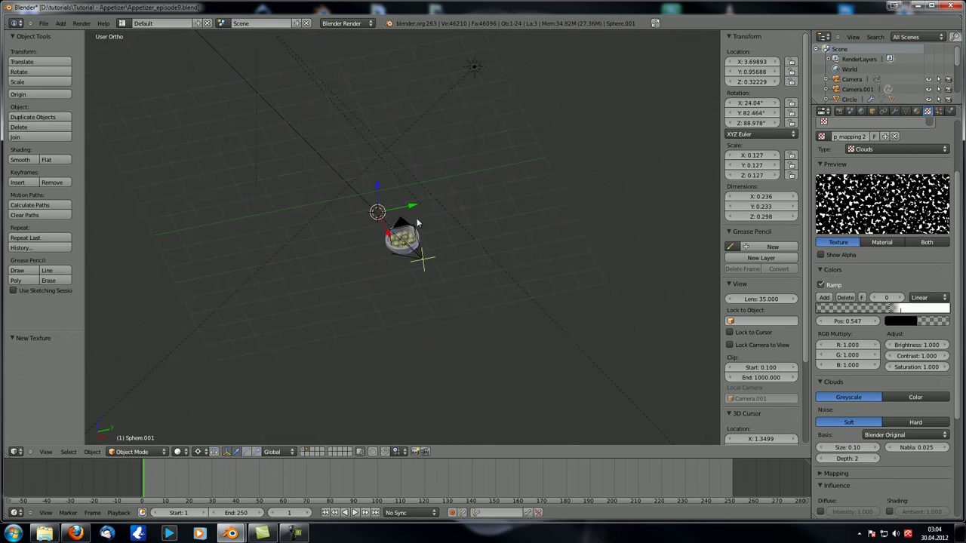
Isolate the olive together with the three lamps and render it.
{"action": "right_click", "coordinate": [443, 94]}
{"action": "right_click", "coordinate": [276, 52]}
{"action": "right_click", "coordinate": [307, 52]}
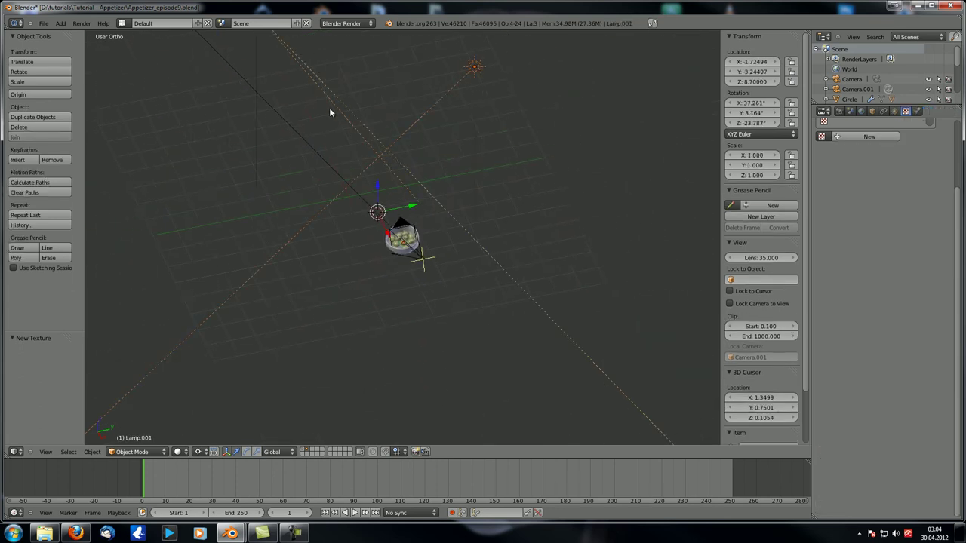
{"action": "key", "text": "ctrl+KP_0"}
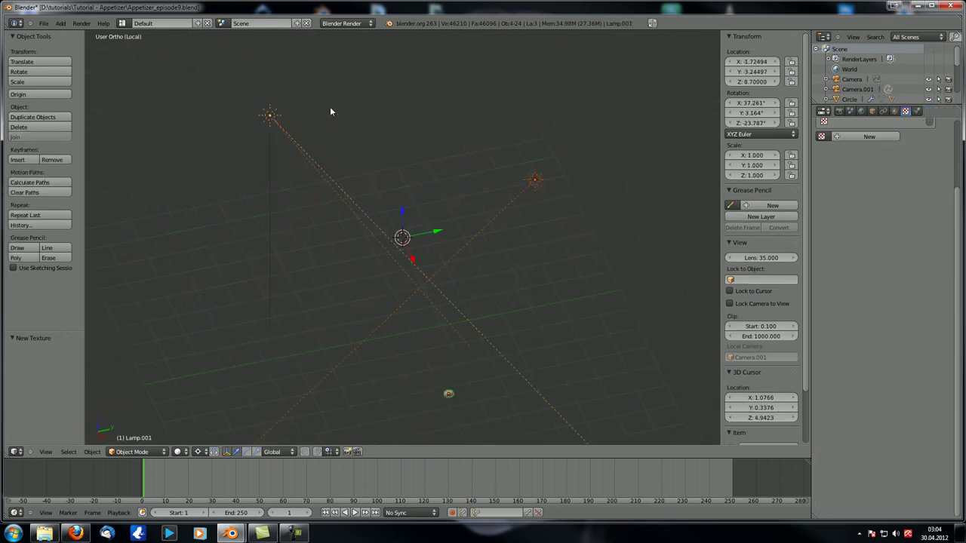
{"action": "key", "text": "F12"}
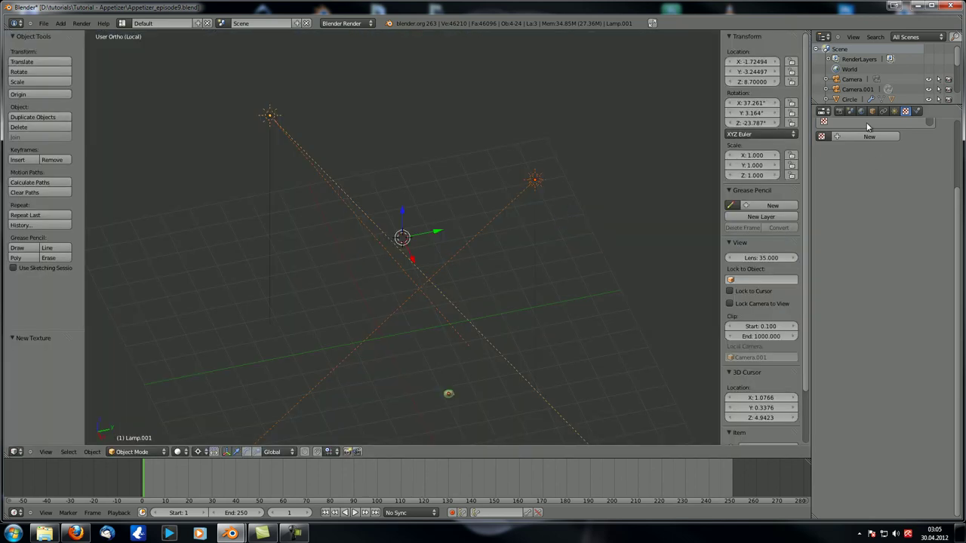
Move the black stop of the olive's Bump_mapping 2 color ramp to 0.296 and render the olive.
{"action": "left_click", "coordinate": [905, 111]}
{"action": "right_click", "coordinate": [456, 390]}
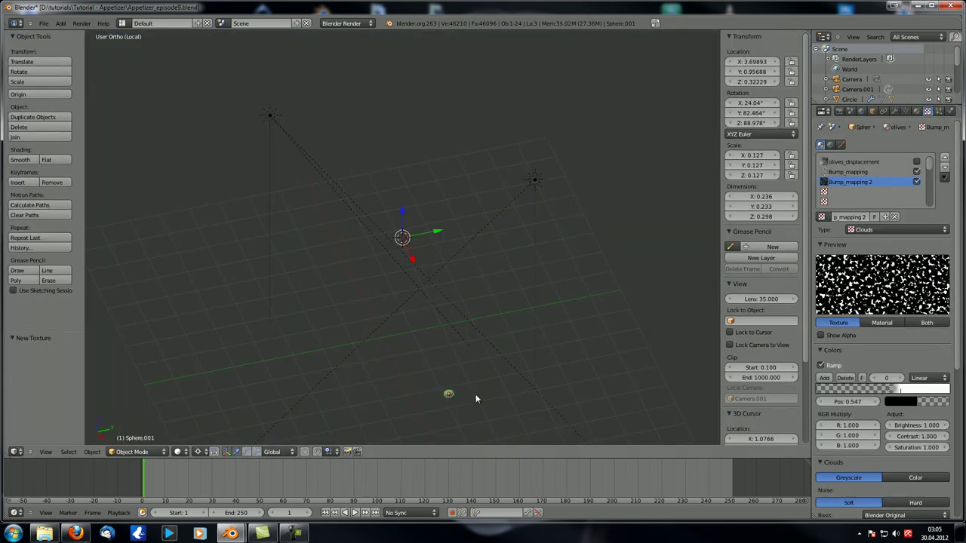
{"action": "left_click_drag", "start_coordinate": [889, 398], "coordinate": [858, 404]}
{"action": "key", "text": "F12"}
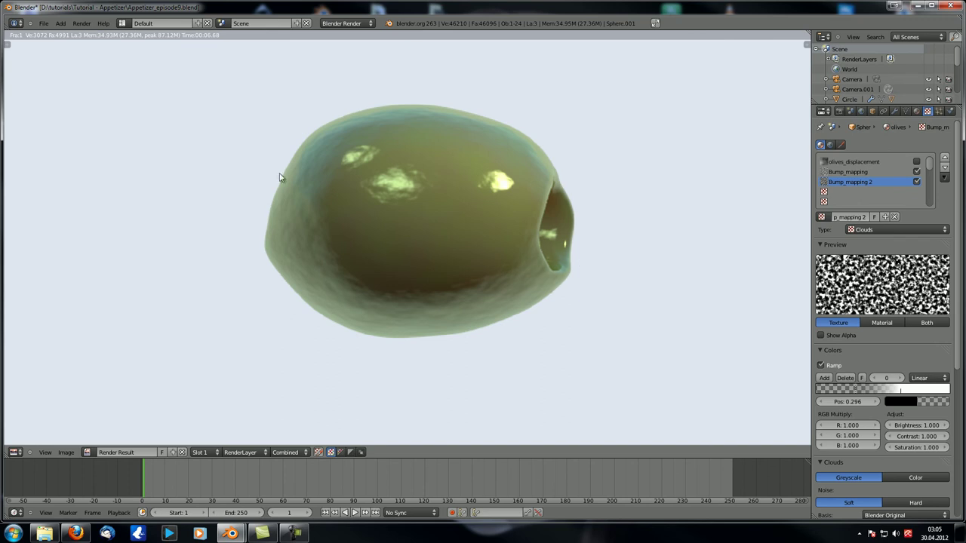
Set the specular slope of the olives_green material to 0.04.
{"action": "left_click", "coordinate": [917, 111]}
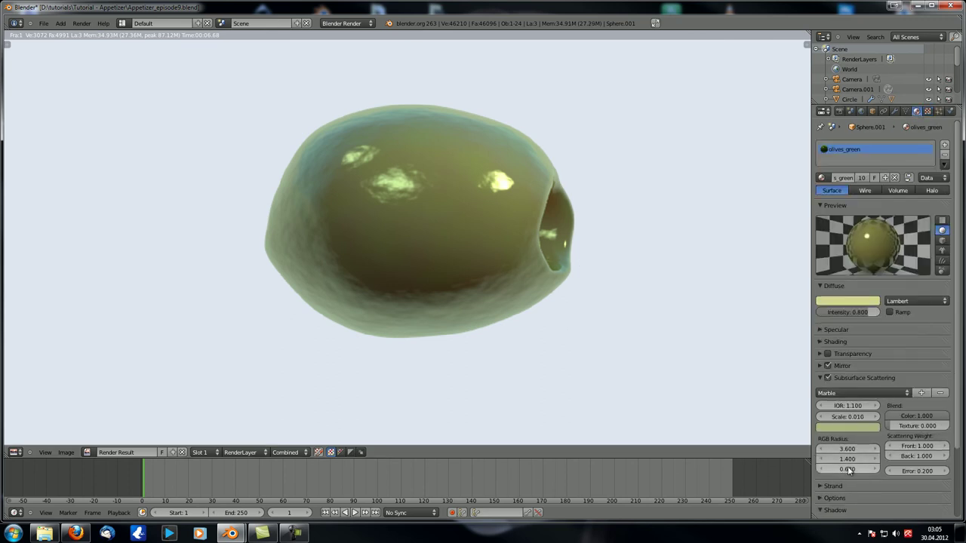
{"action": "left_click", "coordinate": [824, 330]}
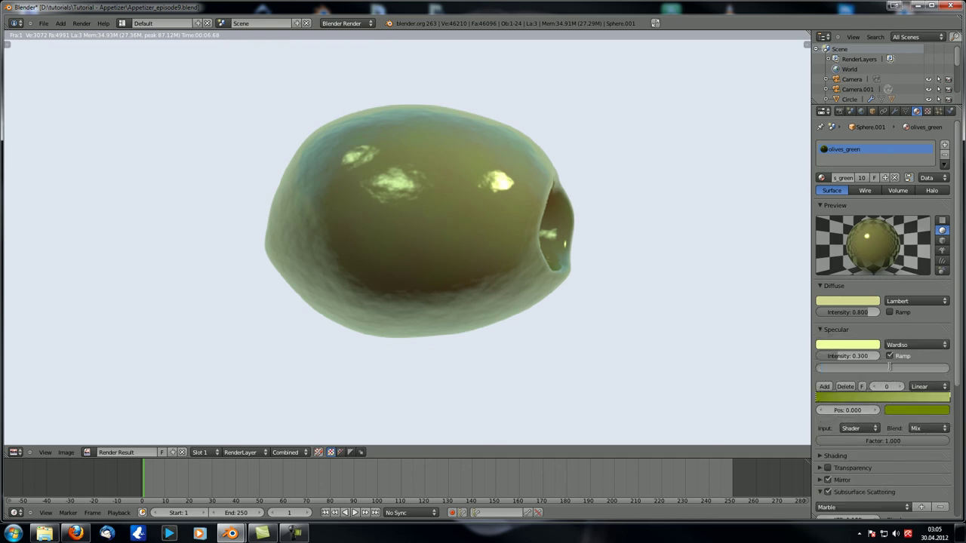
{"action": "key", "text": "Return"}
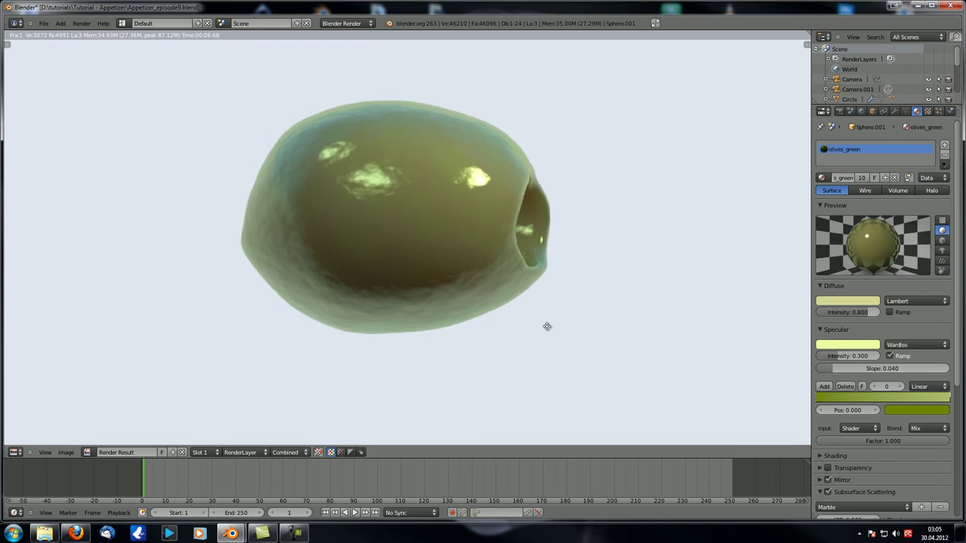
Isolate the olive with its lamps again and render it to check the sharper highlights.
{"action": "key", "text": "F12"}
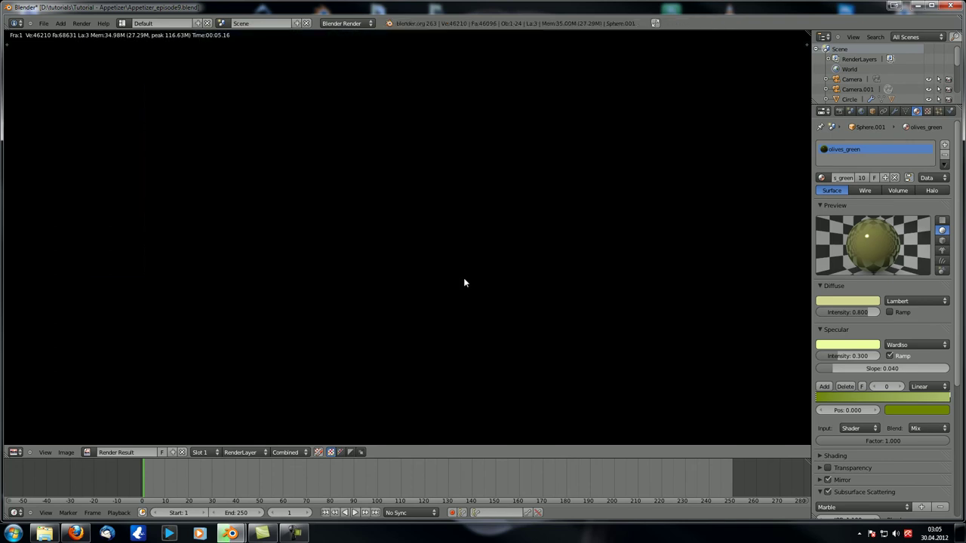
{"action": "key", "text": "Escape"}
{"action": "key", "text": "a"}
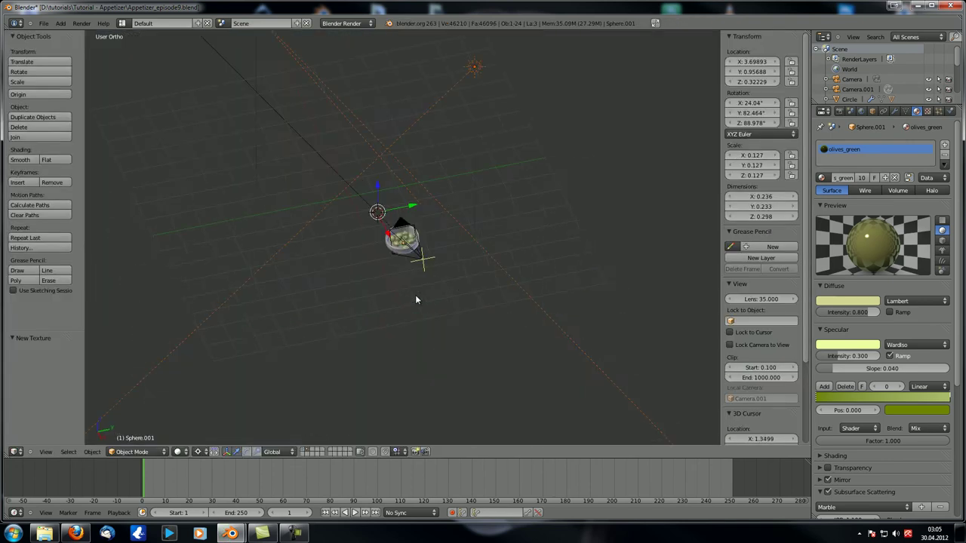
{"action": "middle_click_drag", "start_coordinate": [415, 299], "coordinate": [407, 255], "text": "shift"}
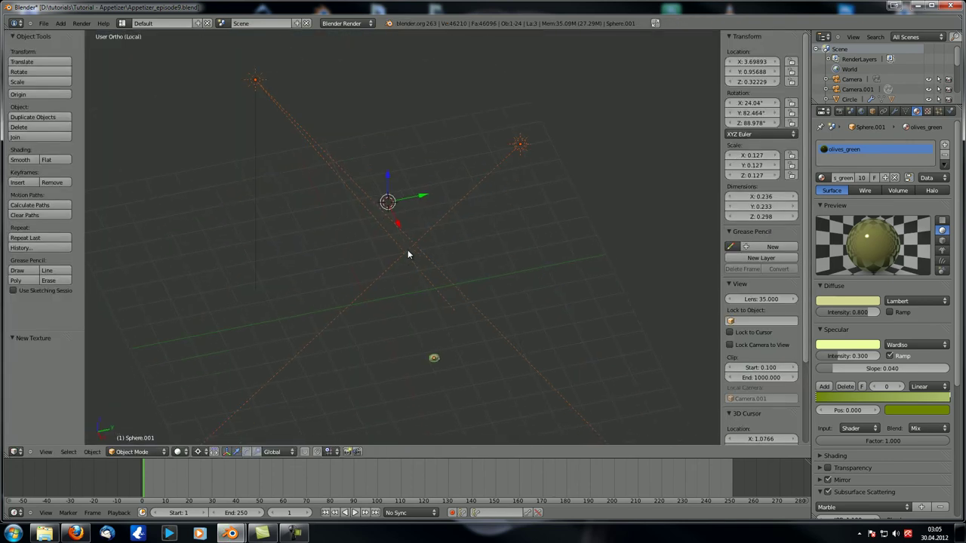
{"action": "key", "text": "F12"}
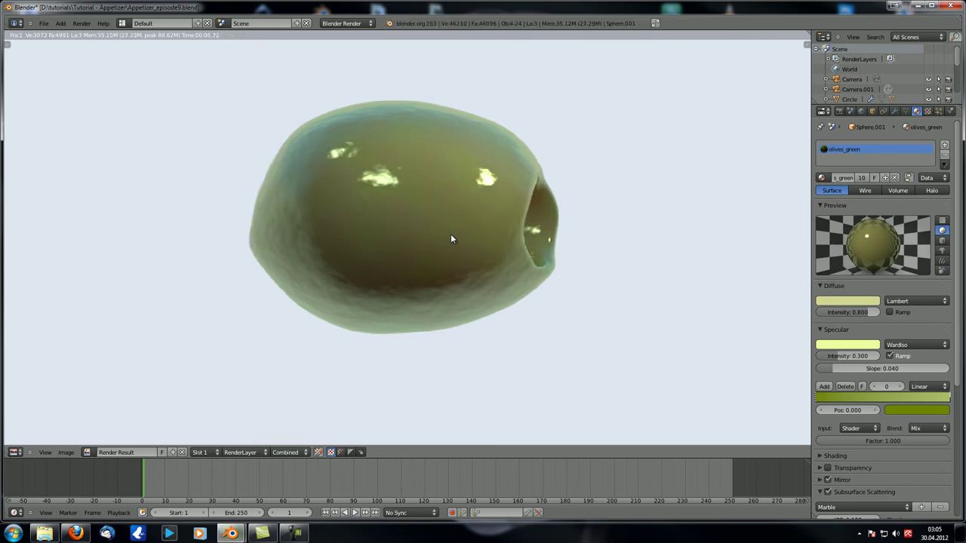
{"action": "middle_click_drag", "start_coordinate": [446, 233], "coordinate": [448, 246]}
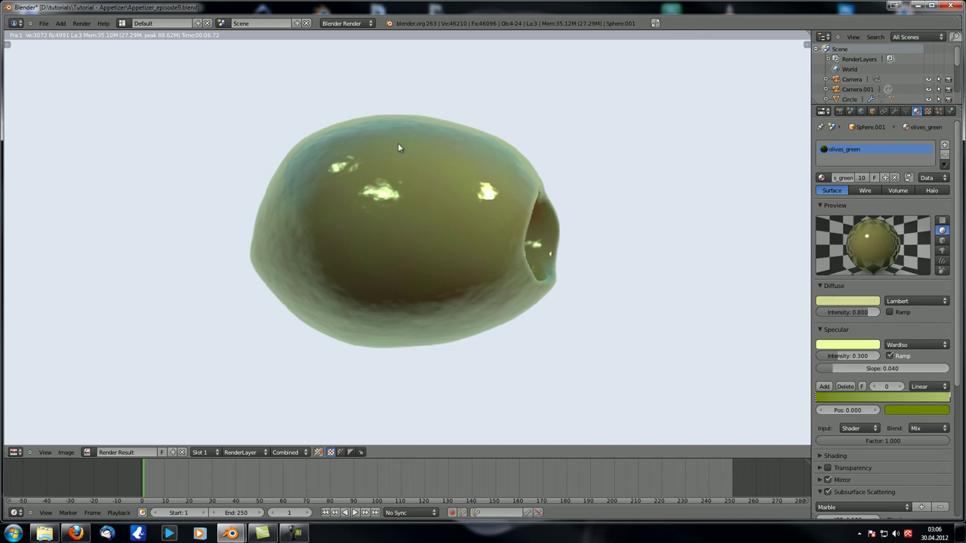
{"action": "key", "text": "Escape"}
Return to the full scene and select the four unfilled olives on one side of the bowl.
{"action": "middle_click_drag", "start_coordinate": [408, 216], "coordinate": [386, 228]}
{"action": "key", "text": "KP_Divide"}
{"action": "scroll", "coordinate": [384, 241], "scroll_direction": "down", "scroll_amount": 3}
{"action": "scroll", "coordinate": [386, 228], "scroll_direction": "up", "scroll_amount": 7}
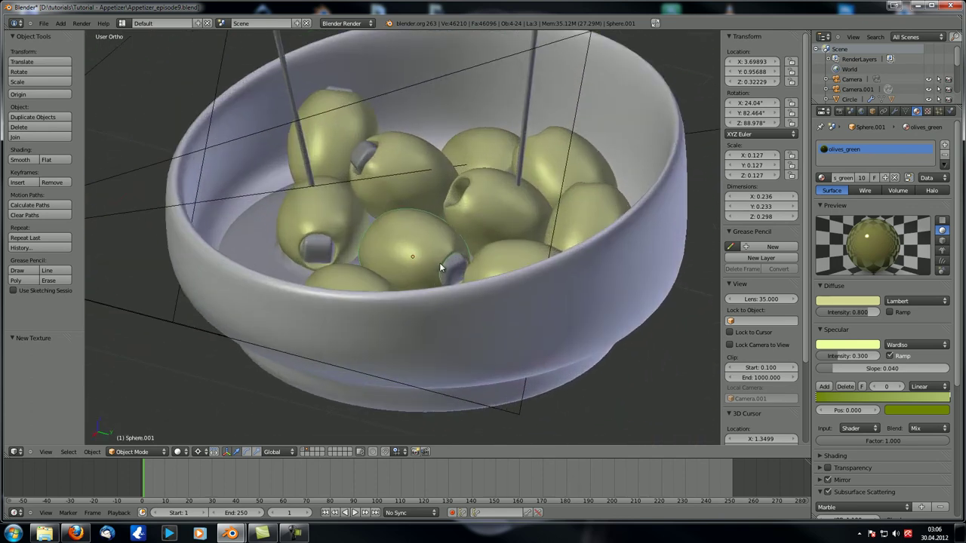
{"action": "right_click", "coordinate": [511, 217]}
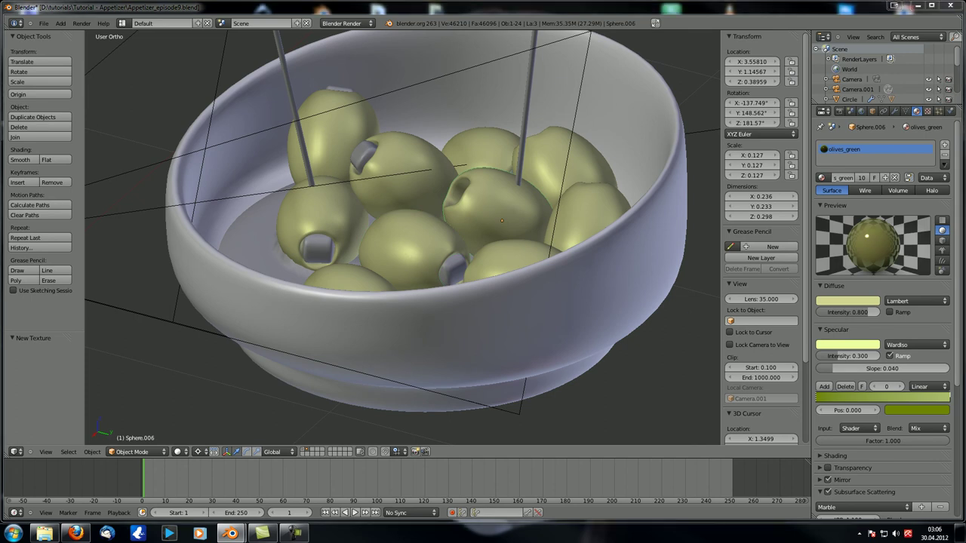
{"action": "middle_click_drag", "start_coordinate": [466, 198], "coordinate": [528, 226]}
{"action": "right_click", "coordinate": [576, 267], "text": "shift"}
{"action": "right_click", "coordinate": [533, 203], "text": "shift"}
{"action": "right_click", "coordinate": [567, 187], "text": "shift"}
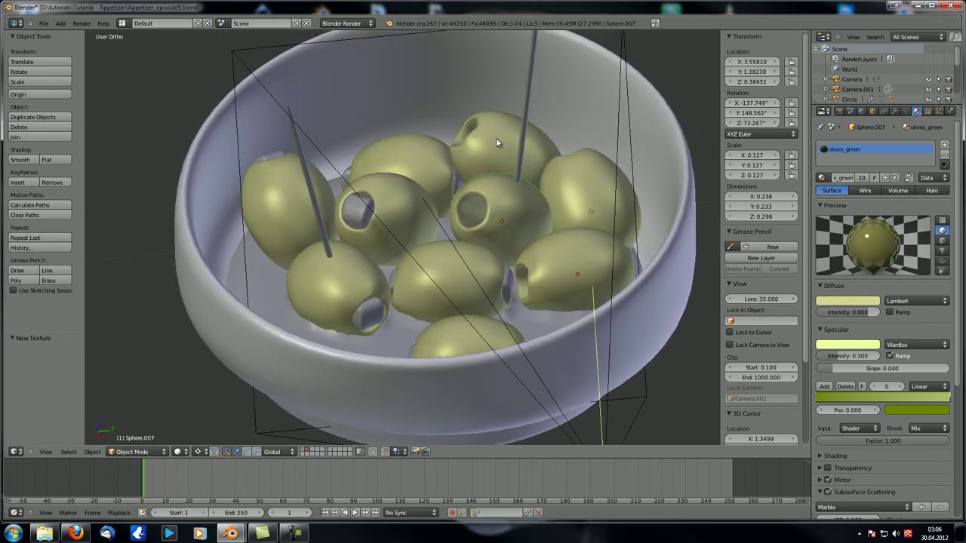
{"action": "right_click", "coordinate": [495, 143], "text": "shift"}
{"action": "middle_click_drag", "start_coordinate": [498, 176], "coordinate": [506, 270]}
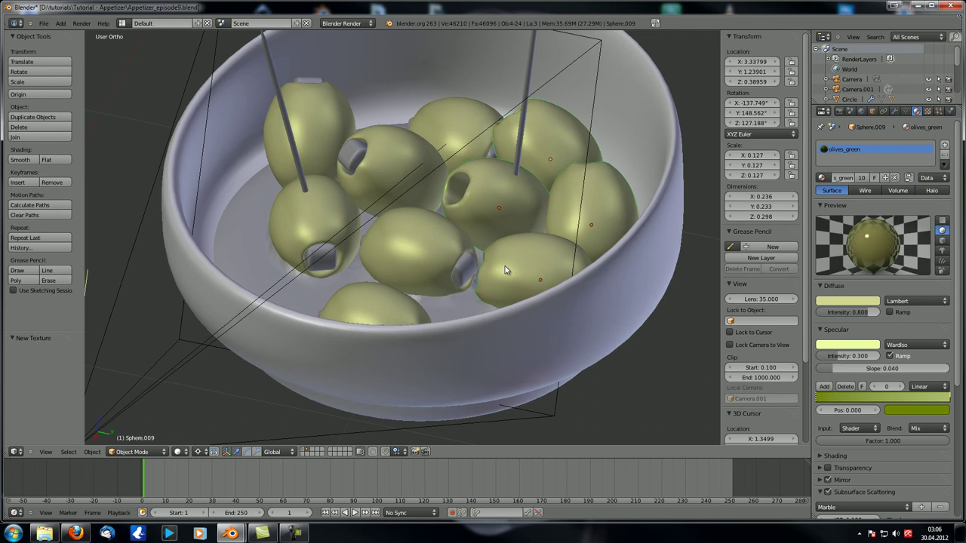
Give the four selected olives a separate copy of the olives_green material named olives_black.
{"action": "left_click", "coordinate": [885, 178]}
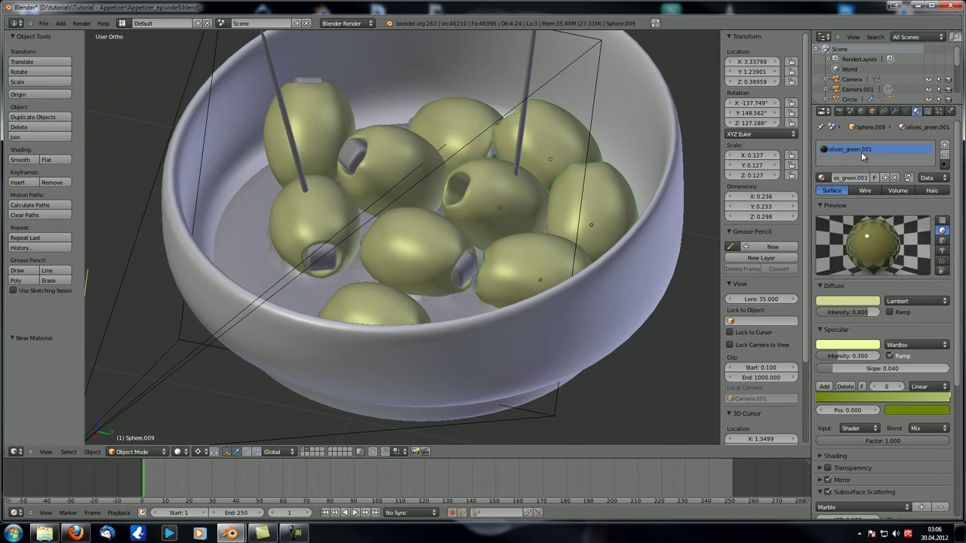
{"action": "left_click", "coordinate": [842, 178]}
{"action": "type", "text": "olives_black"}
{"action": "key", "text": "Return"}
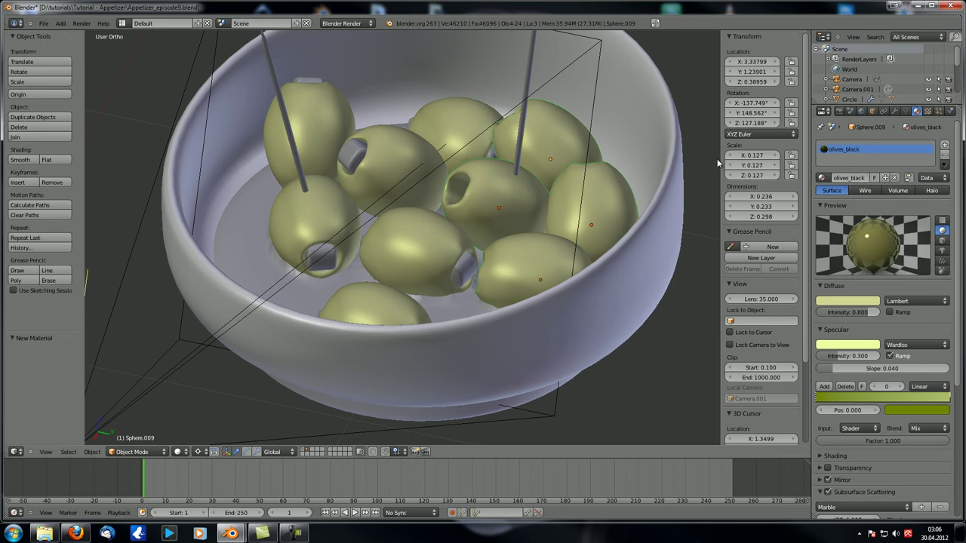
{"action": "key", "text": "ctrl+l"}
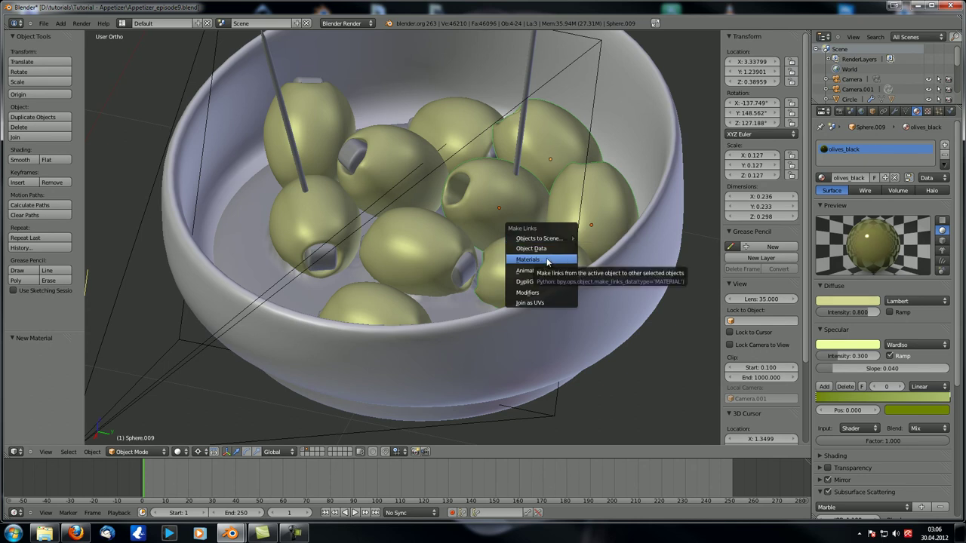
{"action": "left_click", "coordinate": [548, 261]}
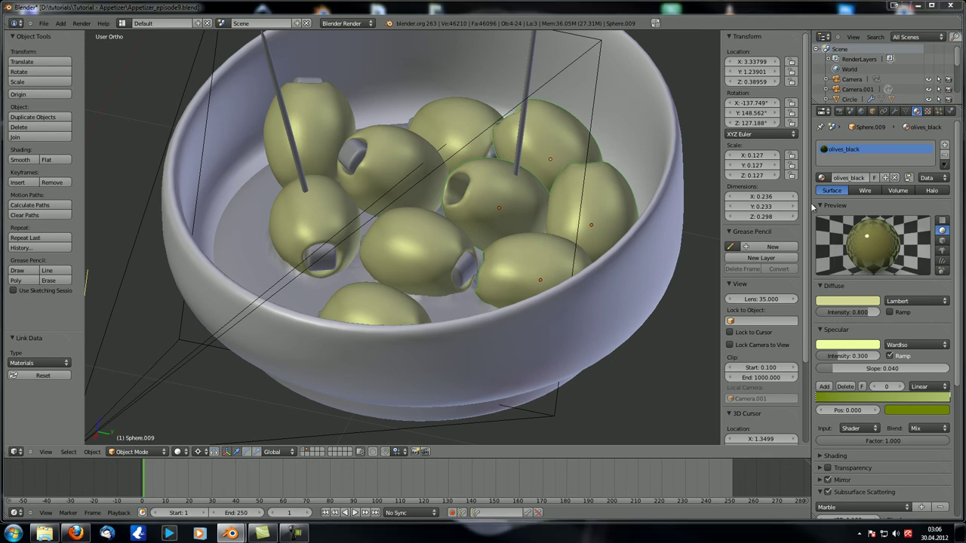
Change the diffuse color of olives_black to a dark olive brown using a hex value.
{"action": "left_click", "coordinate": [867, 301]}
{"action": "left_click", "coordinate": [861, 252]}
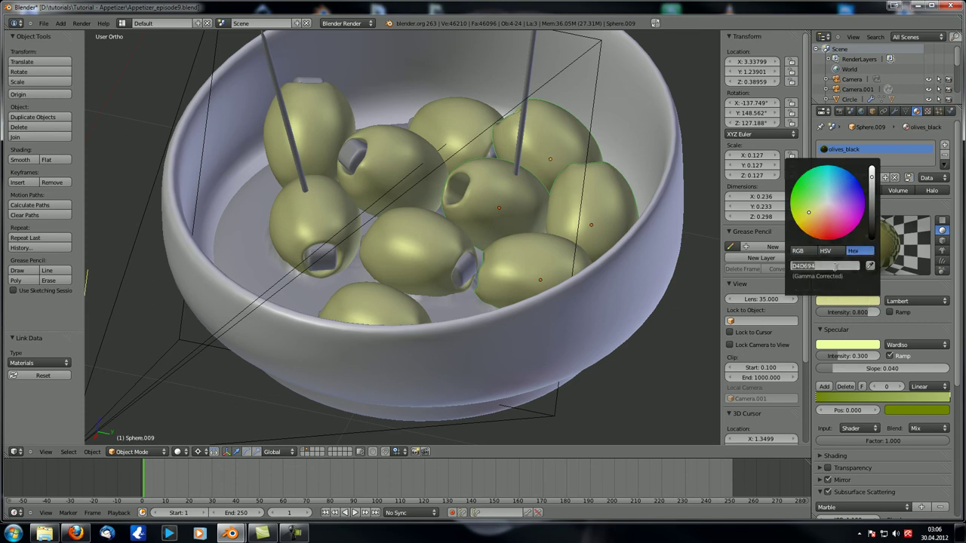
{"action": "type", "text": "206A45"}
{"action": "key", "text": "Return"}
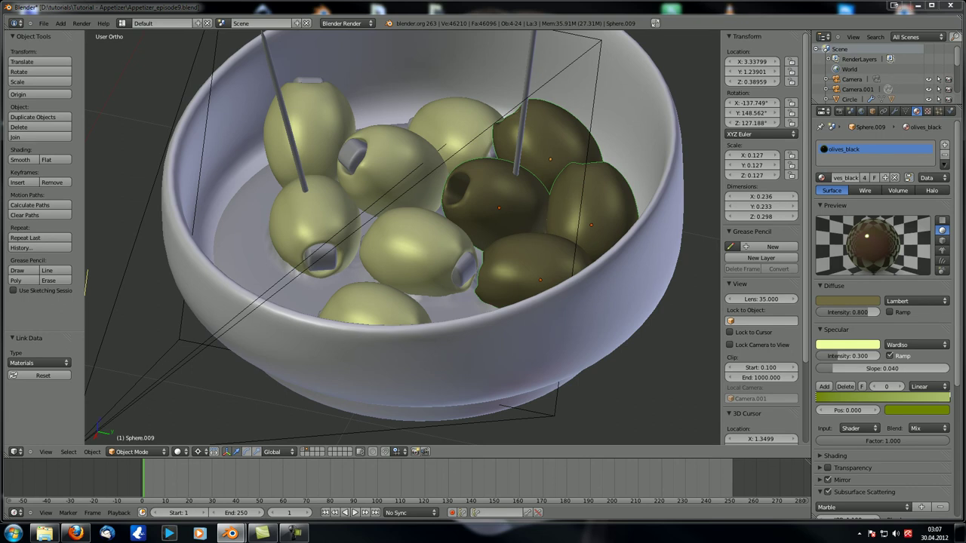
Set the specular color of olives_black to hex FFD1C1.
{"action": "left_click", "coordinate": [860, 349]}
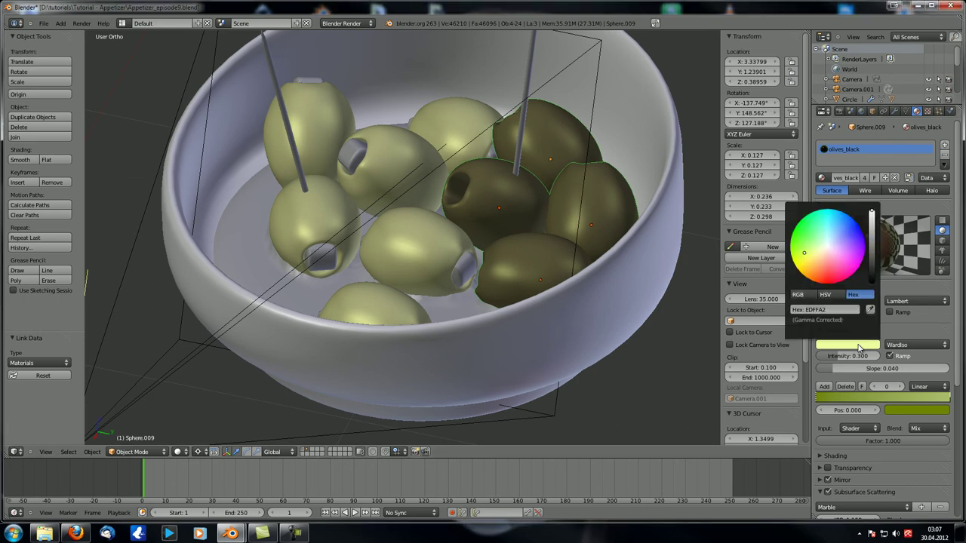
{"action": "left_click", "coordinate": [832, 312]}
{"action": "type", "text": "FFD1C1"}
{"action": "key", "text": "Return"}
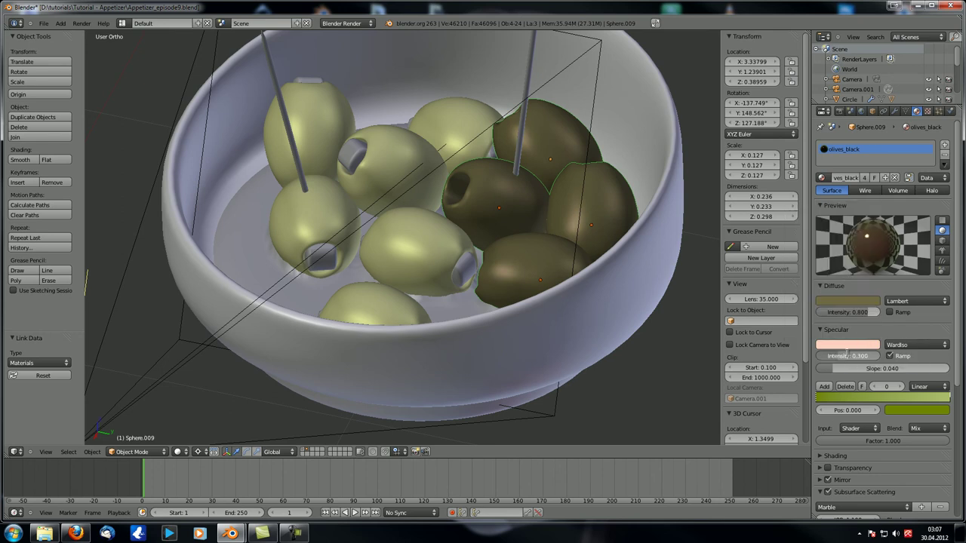
Set the specular intensity of olives_black to 0.15 and its slope to 0.06.
{"action": "left_click", "coordinate": [846, 354]}
{"action": "type", "text": "0.15"}
{"action": "key", "text": "Return"}
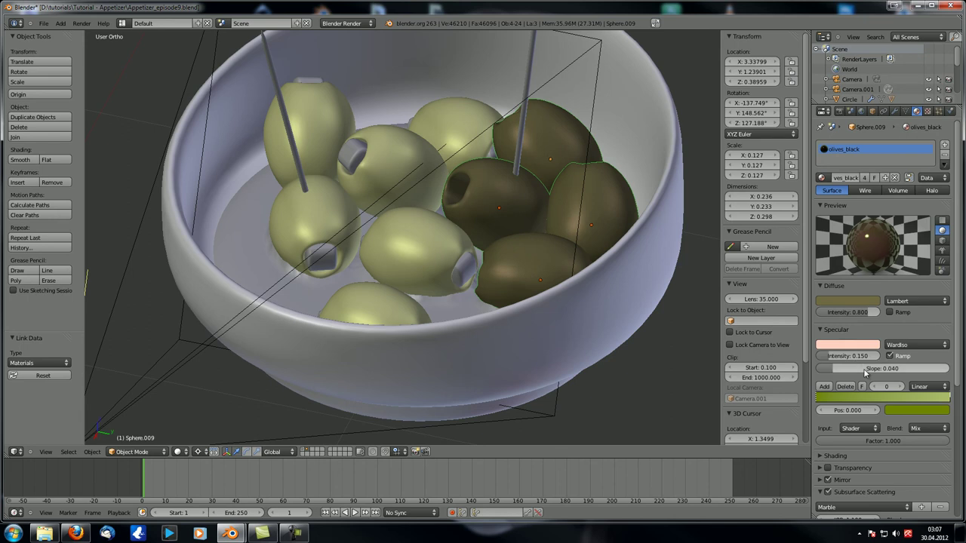
{"action": "left_click", "coordinate": [866, 370]}
{"action": "key", "text": "BackSpace"}
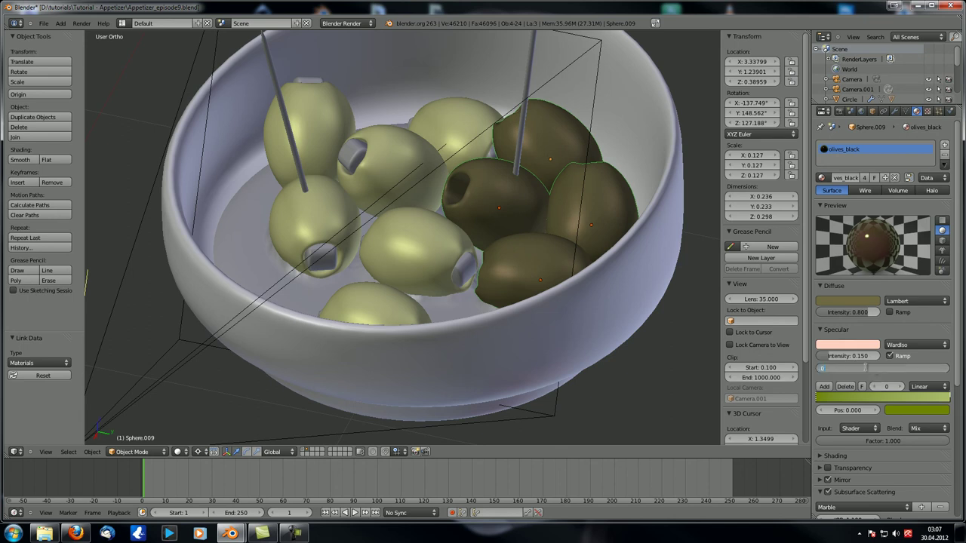
{"action": "type", "text": ".06"}
{"action": "key", "text": "Return"}
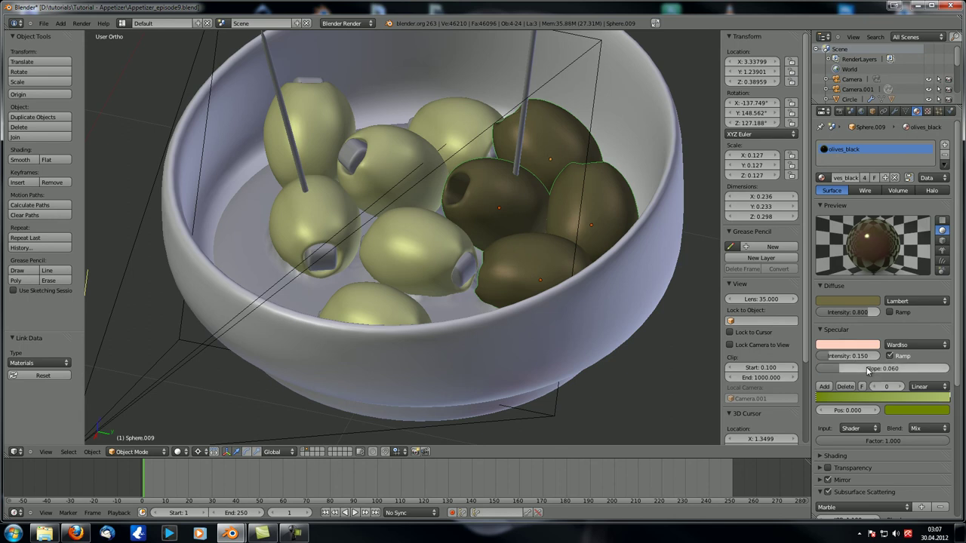
Disable the specular ramp of olives_black and expand its Shading settings.
{"action": "scroll", "coordinate": [889, 363], "scroll_direction": "down", "scroll_amount": 2}
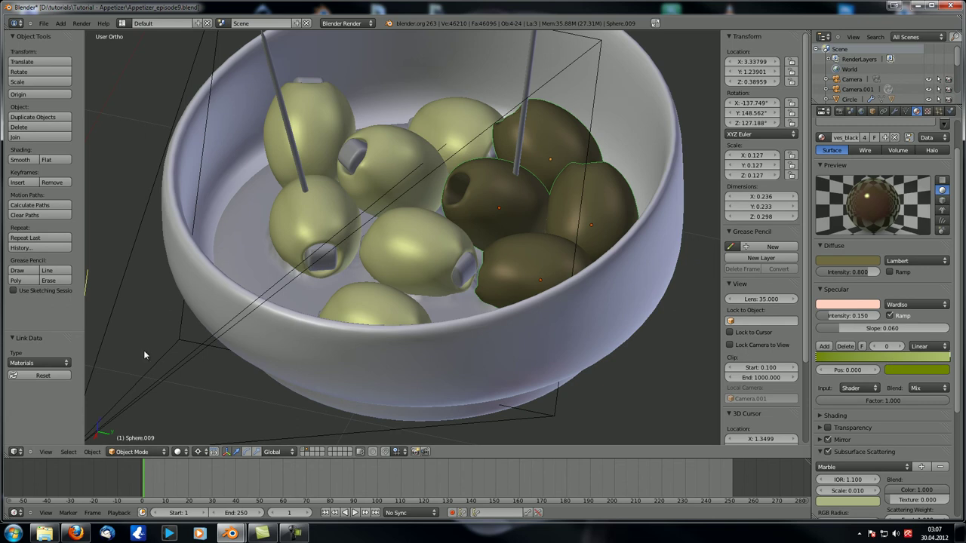
{"action": "left_click", "coordinate": [898, 316]}
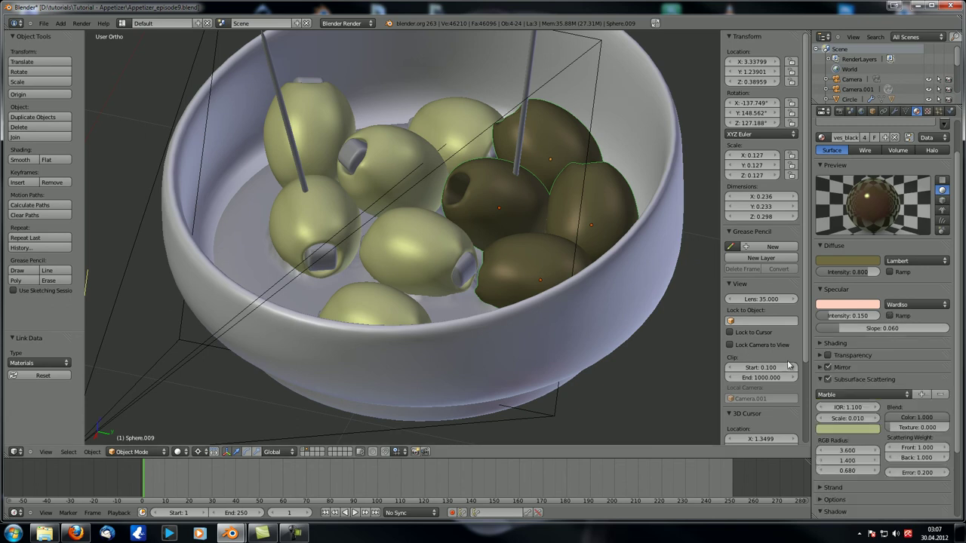
{"action": "left_click", "coordinate": [820, 343]}
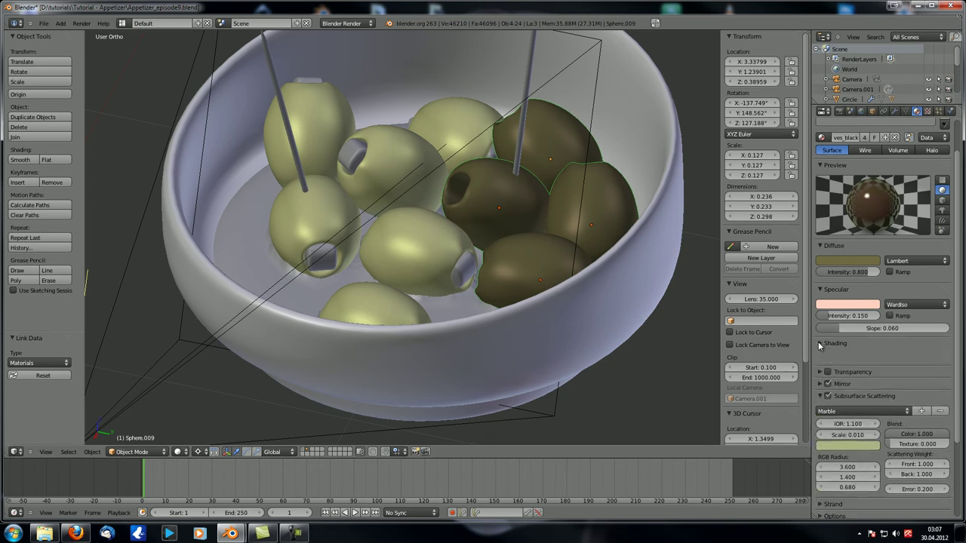
Collapse the Shading settings of olives_black and review its Mirror settings.
{"action": "left_click", "coordinate": [820, 343]}
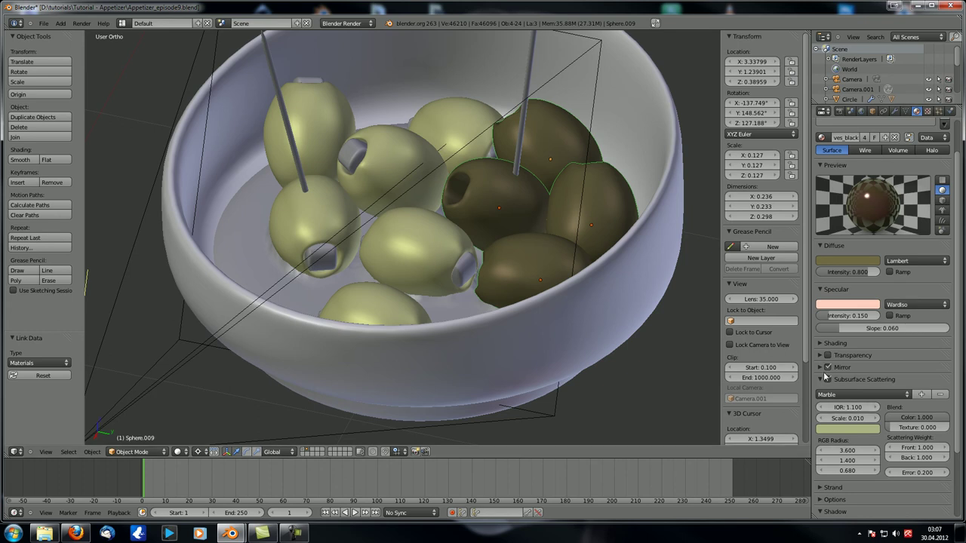
{"action": "left_click", "coordinate": [839, 367]}
{"action": "left_click_drag", "start_coordinate": [844, 381], "coordinate": [846, 388]}
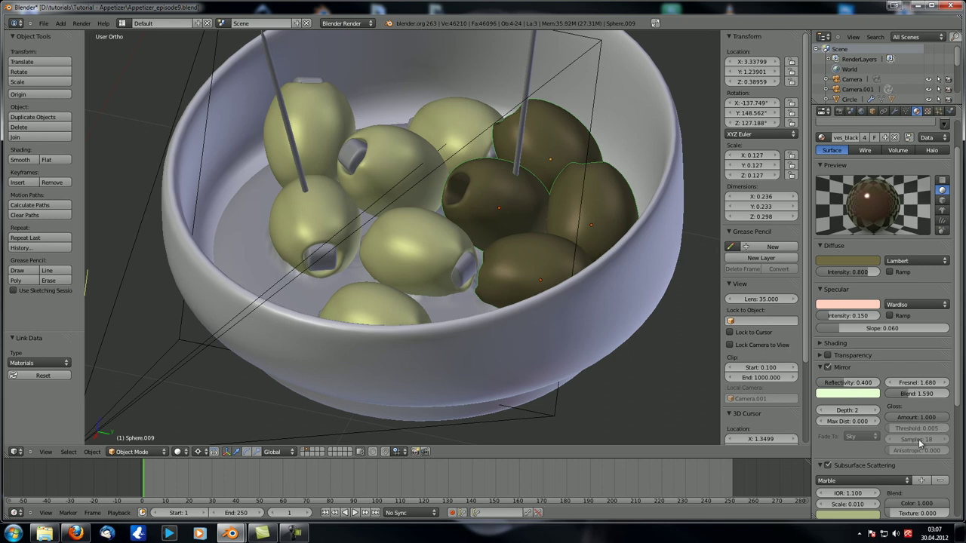
{"action": "left_click", "coordinate": [822, 368]}
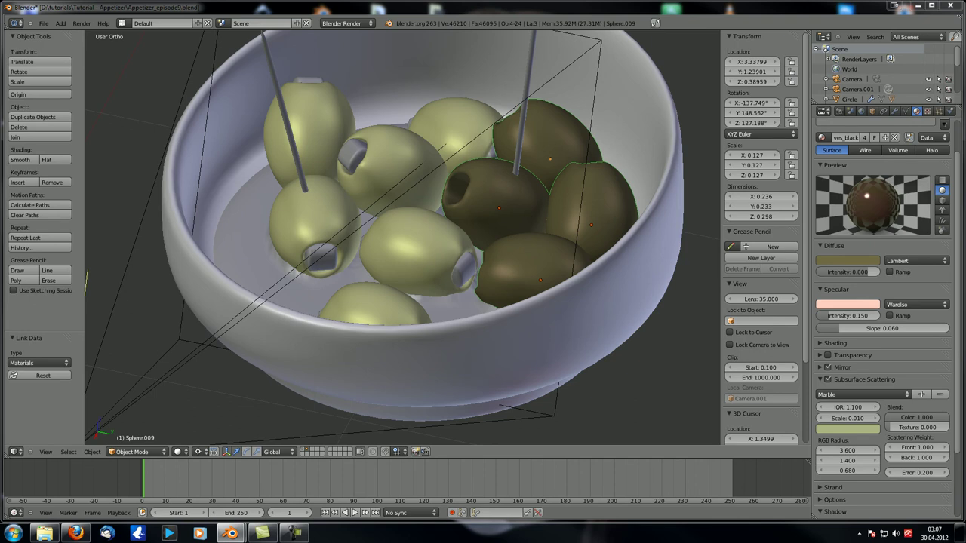
Set the subsurface scattering RGB radius of olives_black to 11.6 red, 4.0 green and 1.75 blue.
{"action": "left_click", "coordinate": [848, 452]}
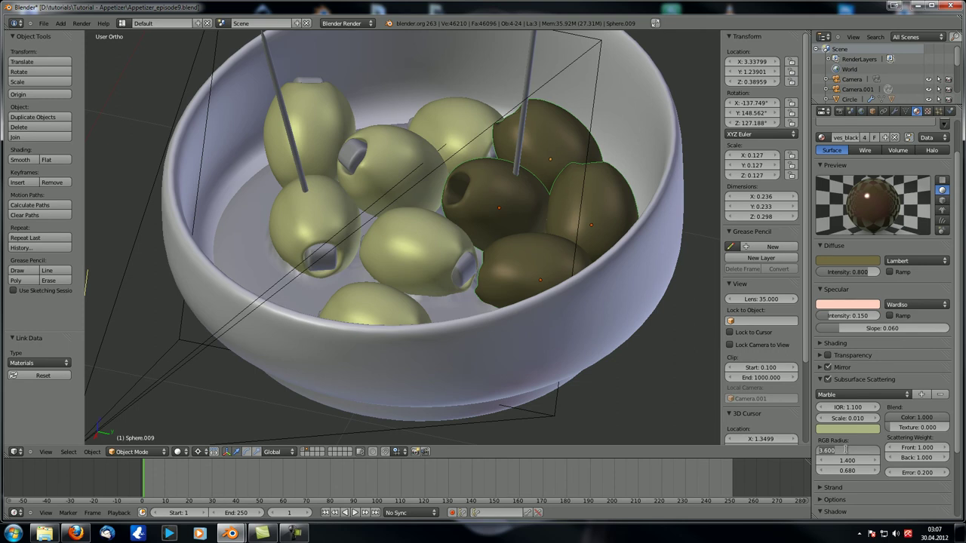
{"action": "type", "text": "11"}
{"action": "key", "text": "Return"}
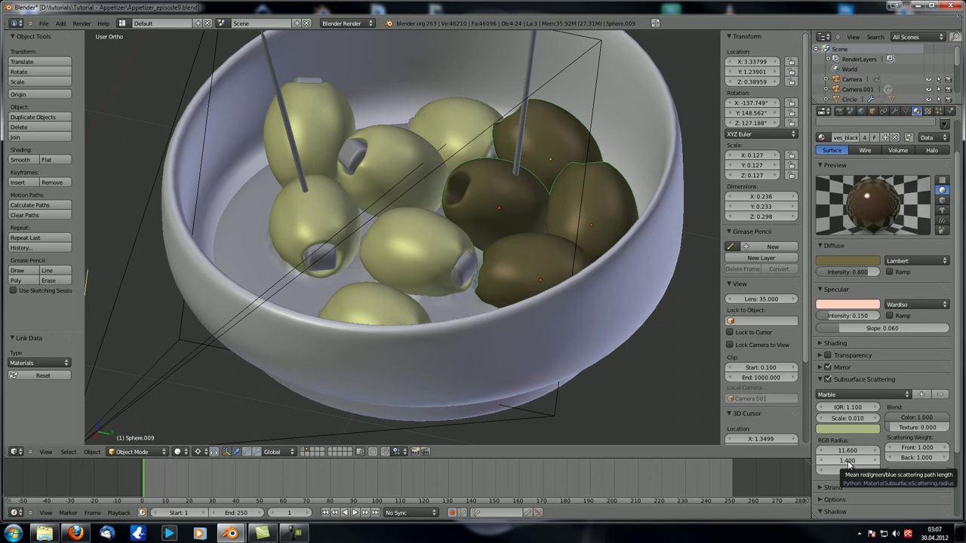
{"action": "left_click", "coordinate": [847, 461]}
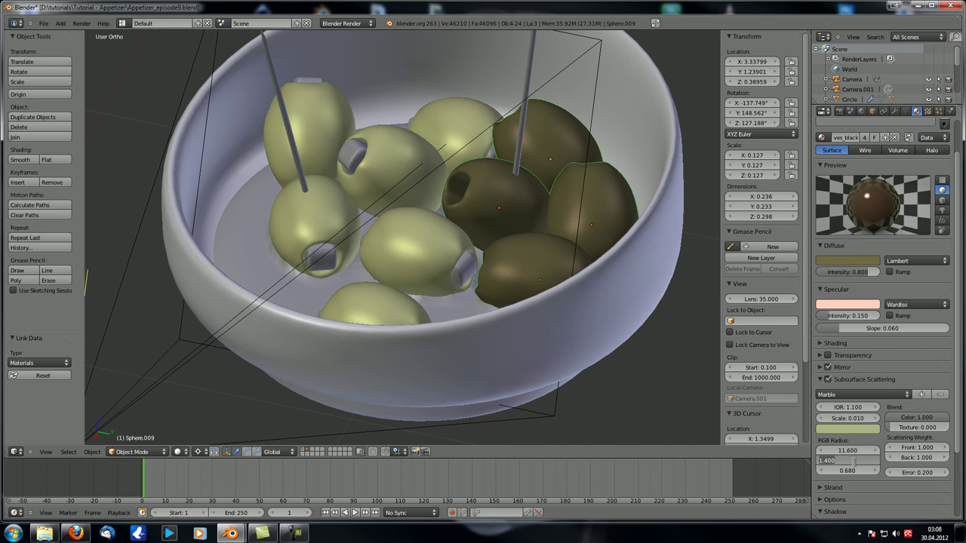
{"action": "type", "text": "34"}
{"action": "key", "text": "Return"}
{"action": "left_click", "coordinate": [855, 461]}
{"action": "type", "text": "4"}
{"action": "key", "text": "Return"}
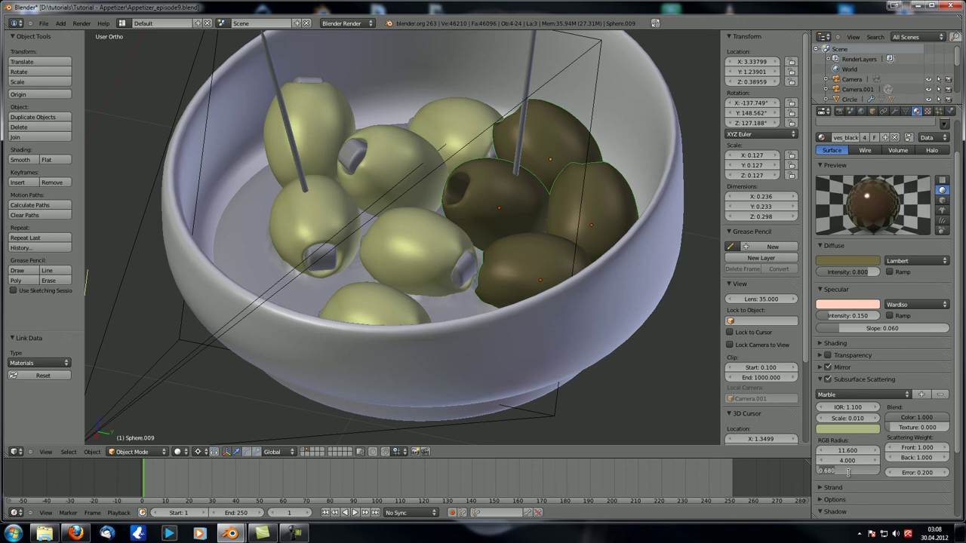
{"action": "type", "text": "1.750"}
Save the scene over Appetizer_episode9.blend and inspect the rendered olive's highlights and surface up close.
{"action": "key", "text": "space"}
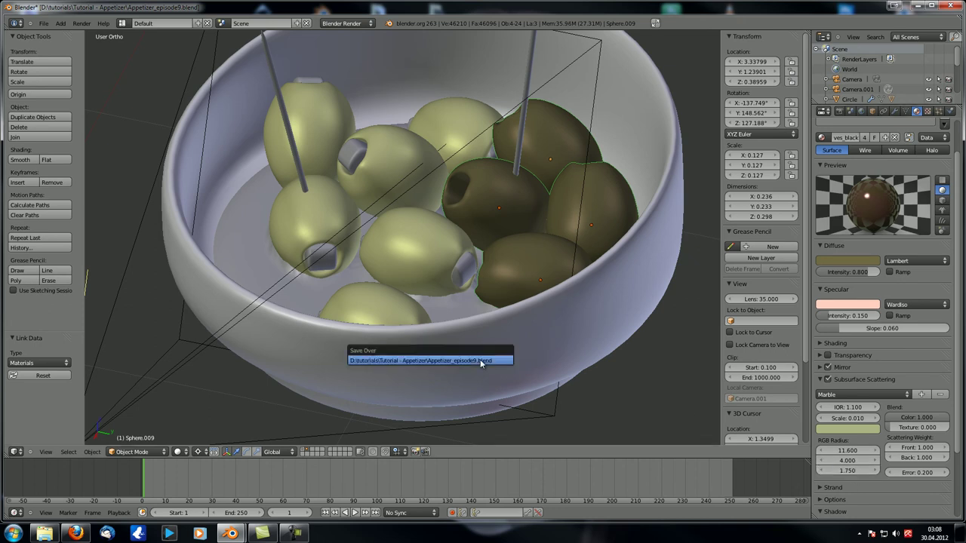
{"action": "key", "text": "Escape"}
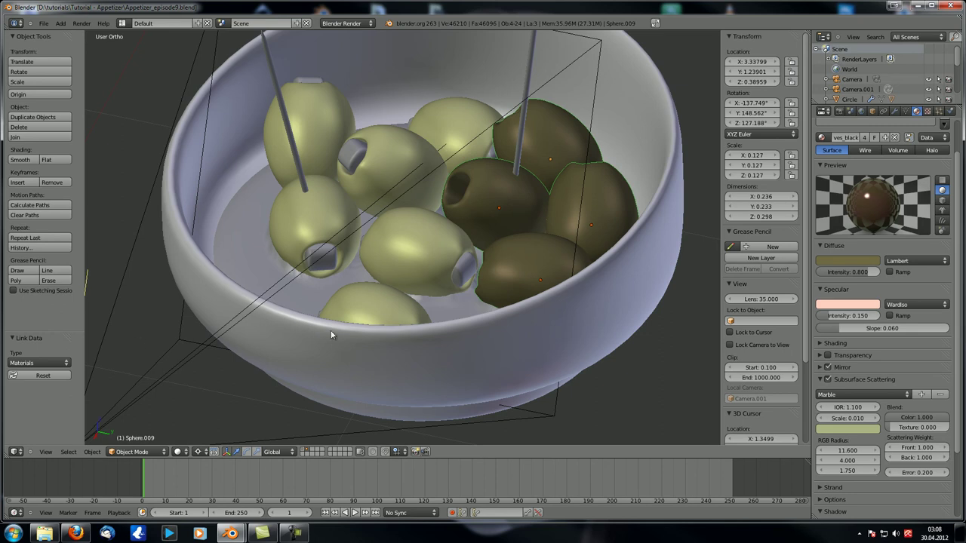
{"action": "key", "text": "F12"}
{"action": "scroll", "coordinate": [362, 281], "scroll_direction": "up", "scroll_amount": 3}
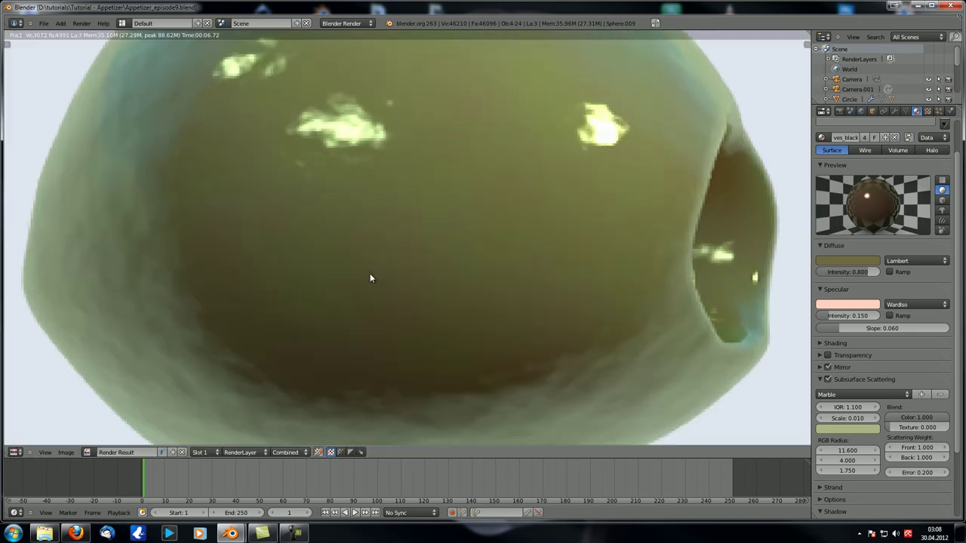
{"action": "scroll", "coordinate": [370, 276], "scroll_direction": "down", "scroll_amount": 3}
{"action": "scroll", "coordinate": [370, 276], "scroll_direction": "up", "scroll_amount": 3}
{"action": "scroll", "coordinate": [369, 276], "scroll_direction": "down", "scroll_amount": 1}
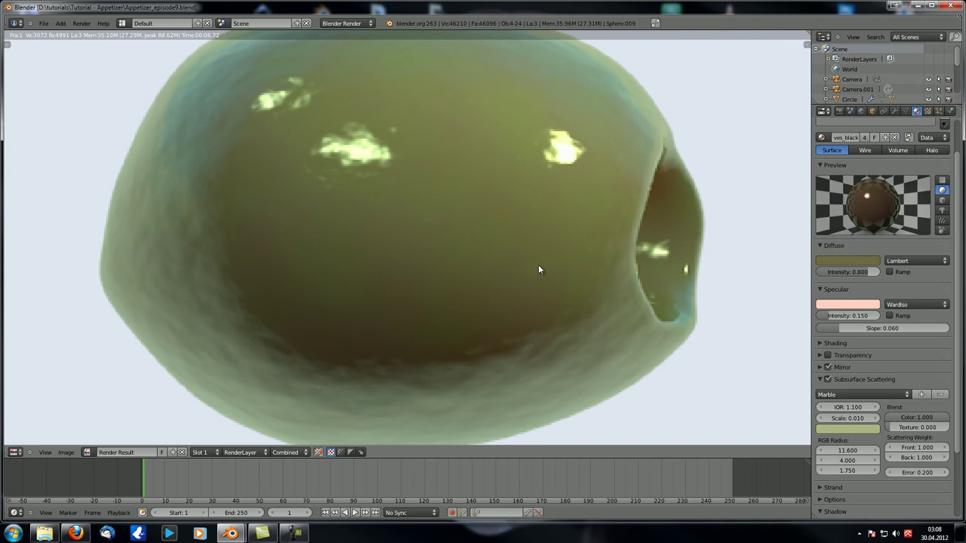
{"action": "scroll", "coordinate": [468, 249], "scroll_direction": "down", "scroll_amount": 3}
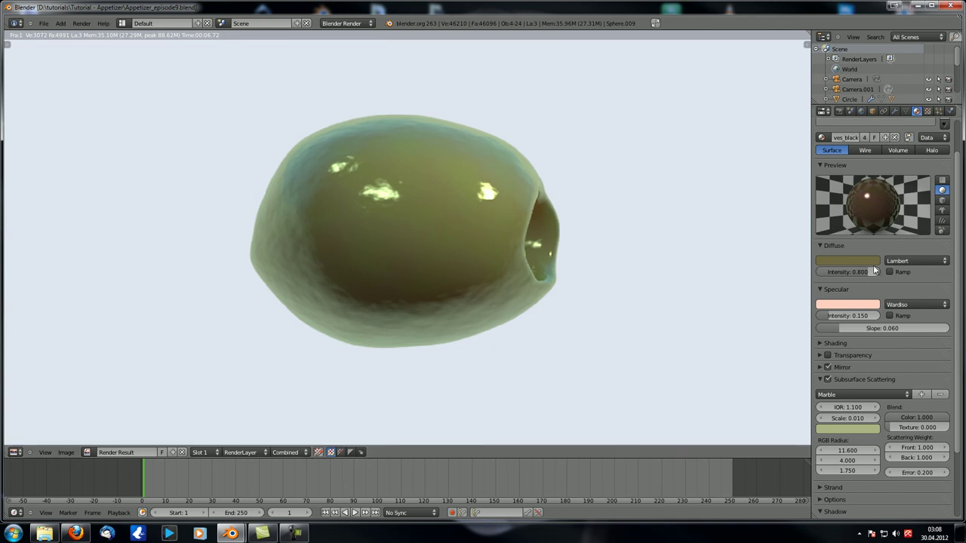
Select the Bump_mapping texture of the black olives' material and check its color and influence settings.
{"action": "left_click", "coordinate": [928, 111]}
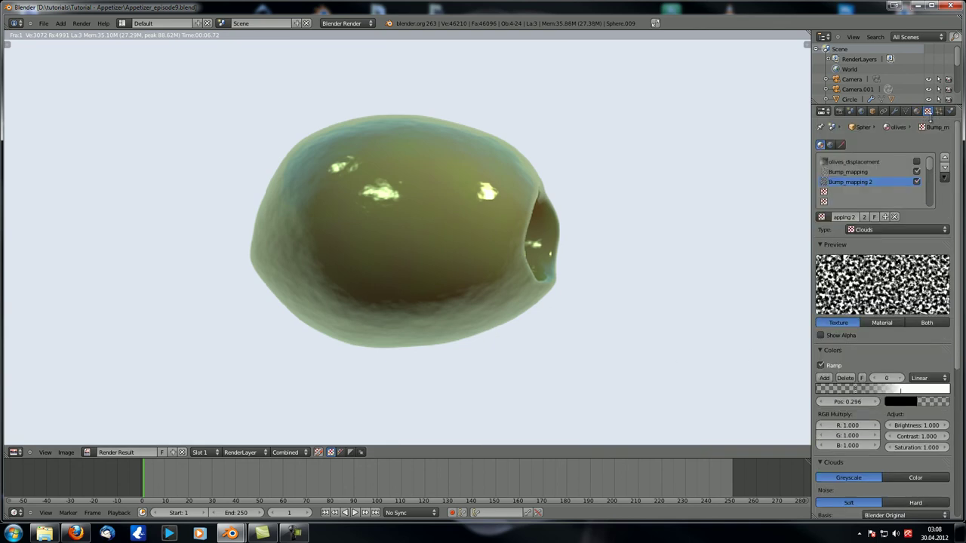
{"action": "left_click", "coordinate": [855, 173]}
{"action": "scroll", "coordinate": [883, 317], "scroll_direction": "down", "scroll_amount": 6}
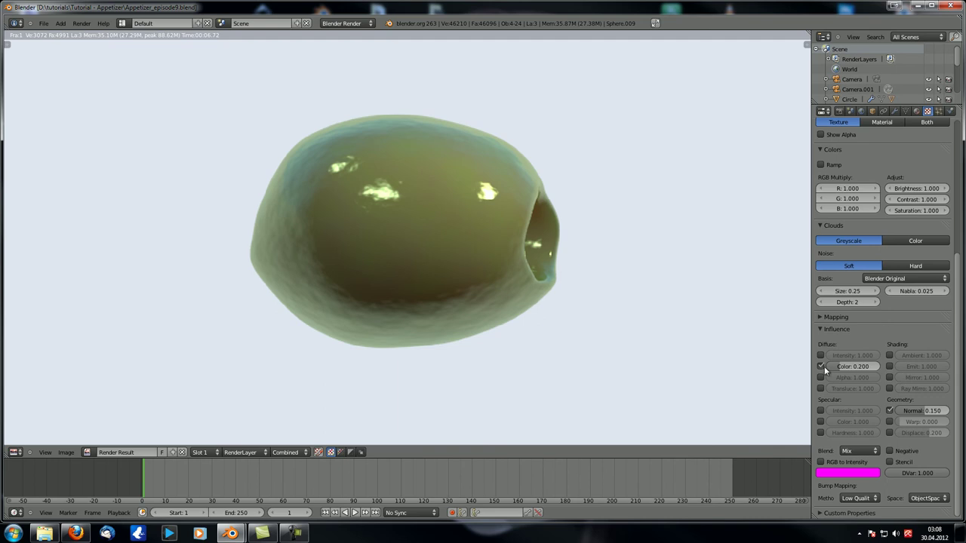
{"action": "scroll", "coordinate": [887, 376], "scroll_direction": "up", "scroll_amount": 3}
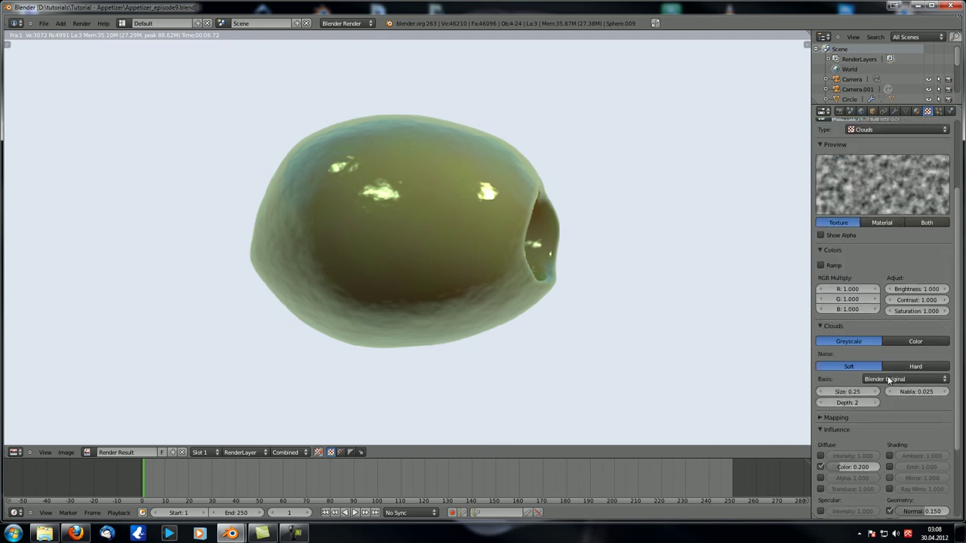
{"action": "left_click", "coordinate": [822, 266]}
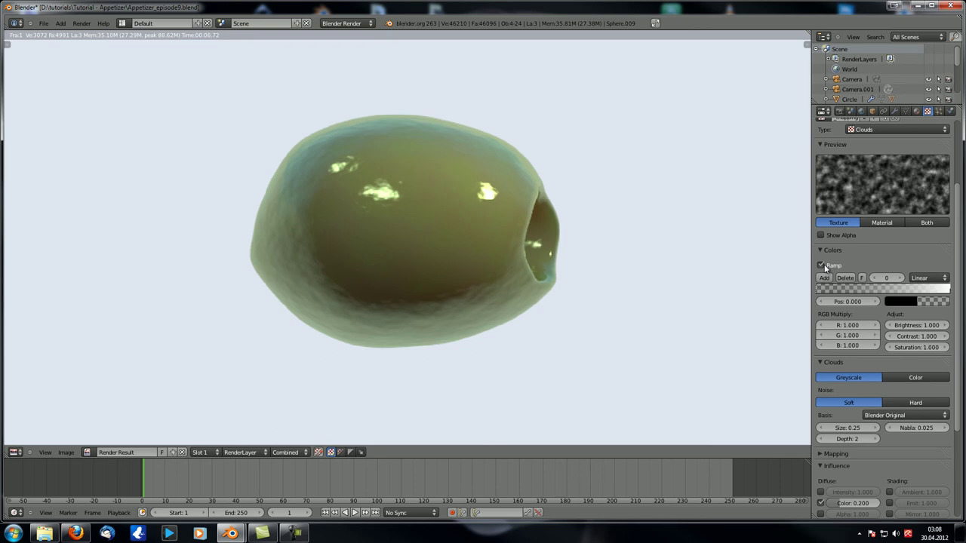
{"action": "scroll", "coordinate": [825, 266], "scroll_direction": "up", "scroll_amount": 1}
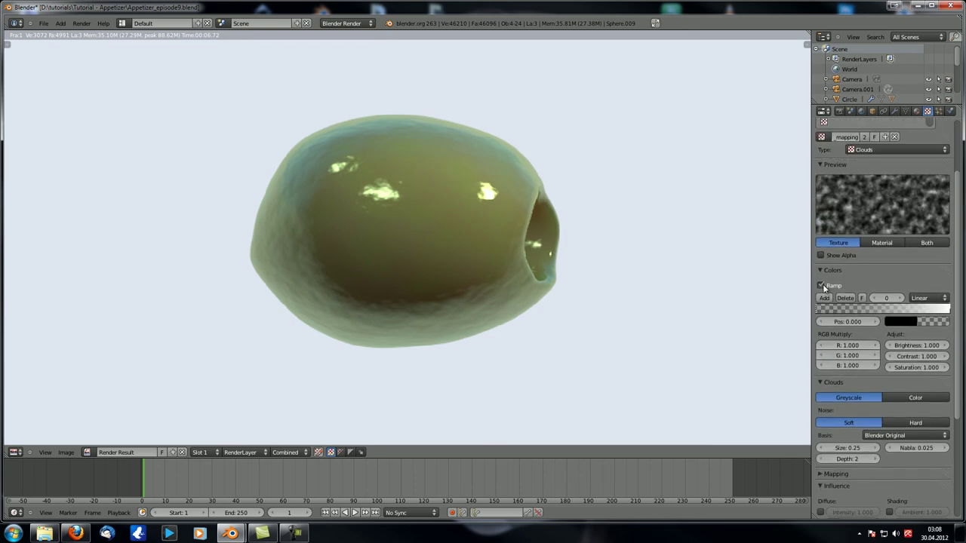
{"action": "left_click", "coordinate": [822, 286]}
{"action": "scroll", "coordinate": [821, 286], "scroll_direction": "down", "scroll_amount": 4}
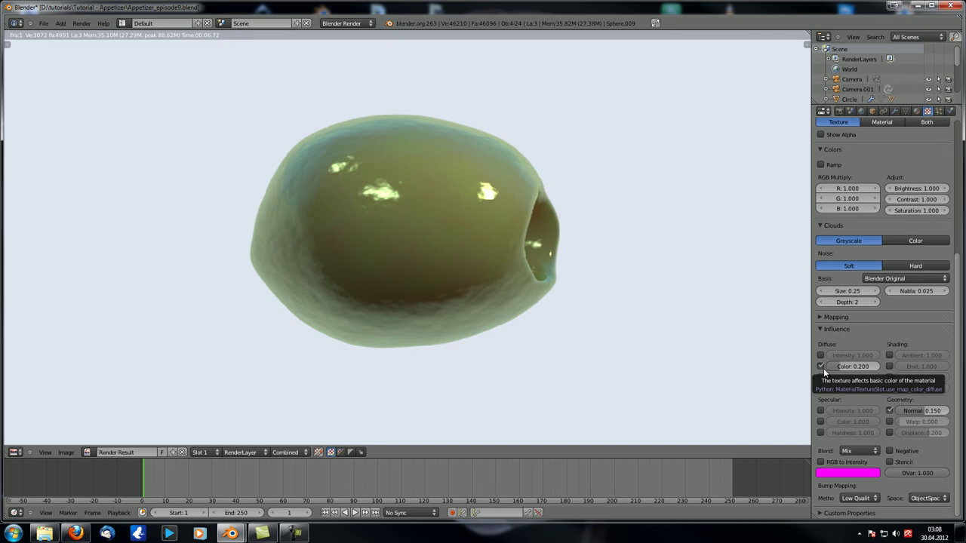
{"action": "left_click", "coordinate": [823, 371]}
{"action": "left_click", "coordinate": [823, 370]}
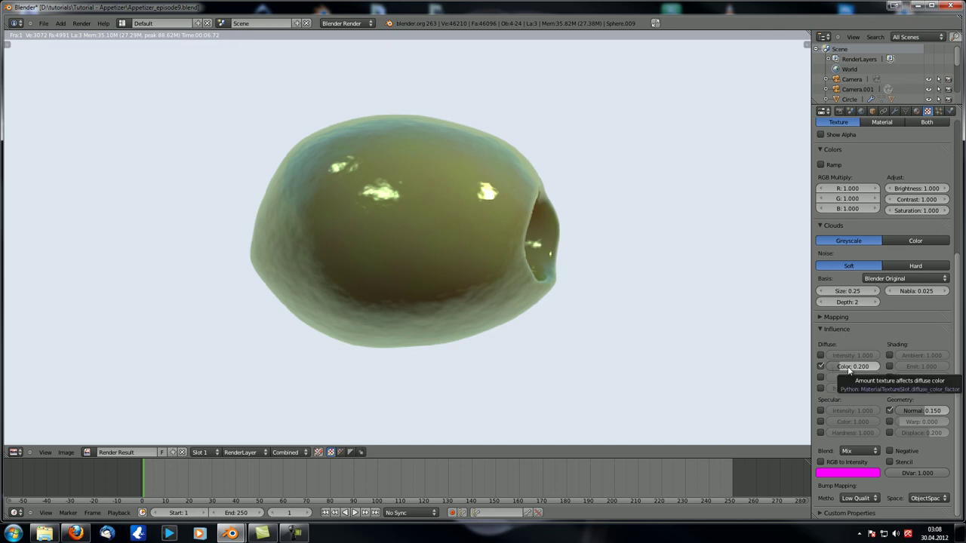
Change the influence color of the black olives' Bump_mapping texture from magenta to a dark brown.
{"action": "left_click", "coordinate": [854, 476]}
{"action": "left_click_drag", "start_coordinate": [848, 398], "coordinate": [812, 399]}
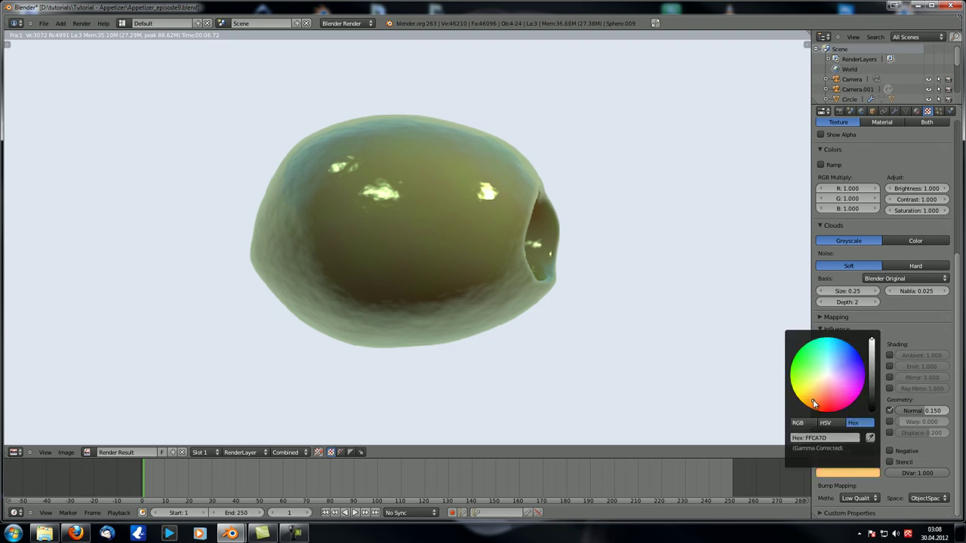
{"action": "left_click", "coordinate": [871, 379]}
{"action": "left_click_drag", "start_coordinate": [872, 379], "coordinate": [815, 396]}
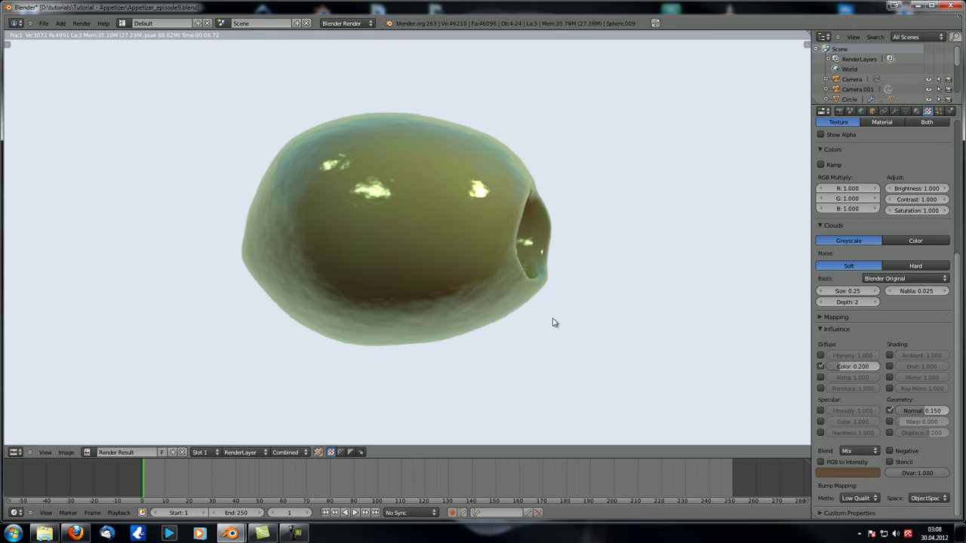
Return to the full scene, select one green olive together with the overhead lamps, and isolate them in local view.
{"action": "scroll", "coordinate": [552, 323], "scroll_direction": "down", "scroll_amount": 2}
{"action": "key", "text": "Escape"}
{"action": "scroll", "coordinate": [445, 294], "scroll_direction": "down", "scroll_amount": 8}
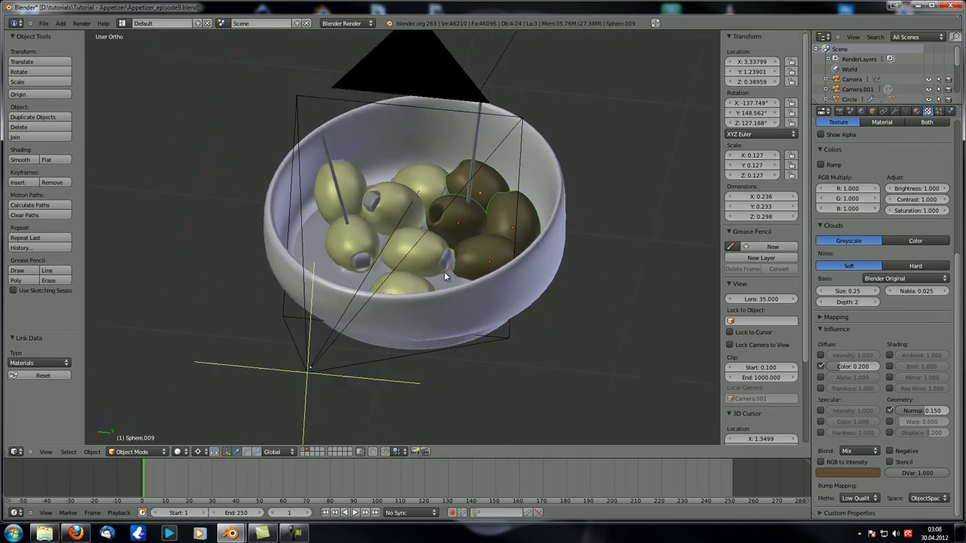
{"action": "scroll", "coordinate": [445, 260], "scroll_direction": "up", "scroll_amount": 3}
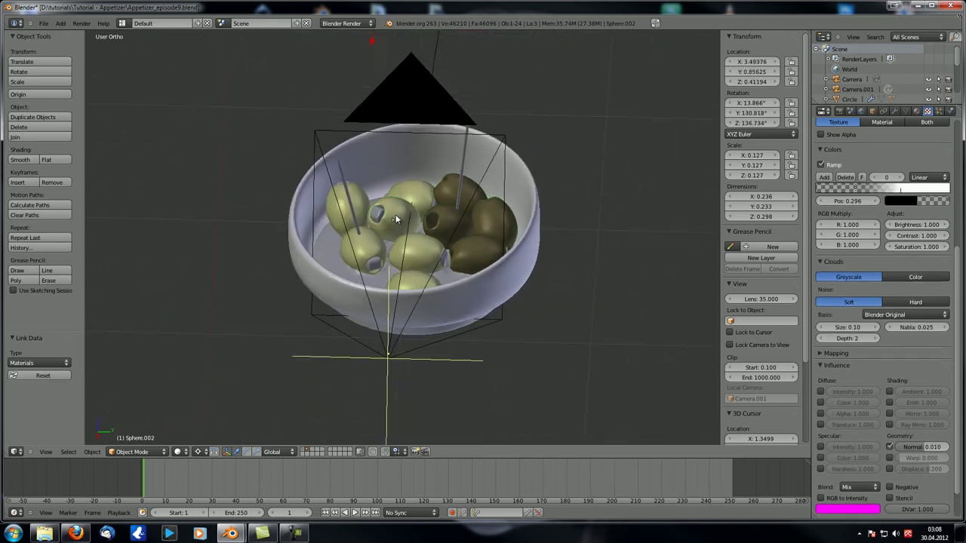
{"action": "scroll", "coordinate": [414, 346], "scroll_direction": "down", "scroll_amount": 6}
{"action": "middle_click_drag", "start_coordinate": [414, 346], "coordinate": [371, 203]}
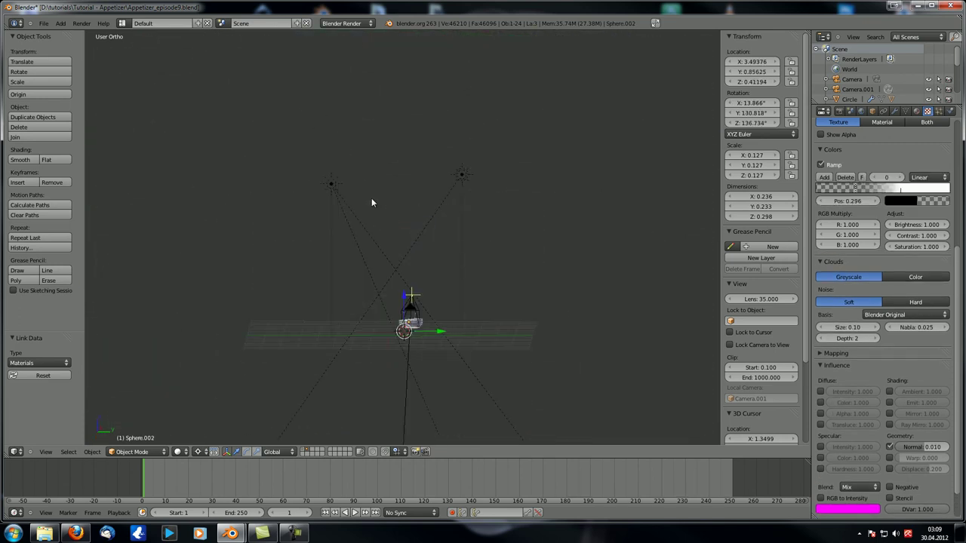
{"action": "key", "text": "b"}
{"action": "left_click_drag", "start_coordinate": [291, 139], "coordinate": [490, 204]}
Render the isolated green olive, examine its surface and hole up close, and return to the 3D view.
{"action": "key", "text": "F12"}
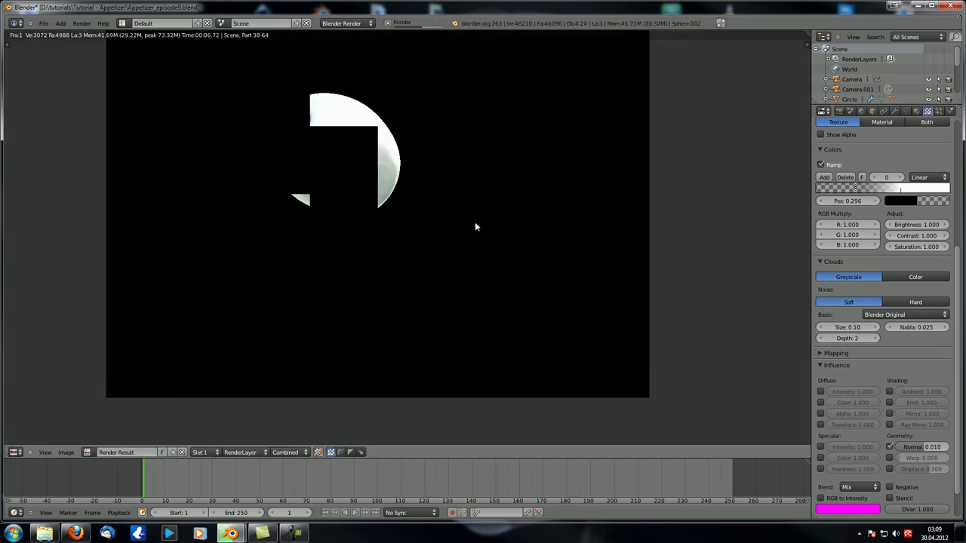
{"action": "scroll", "coordinate": [332, 159], "scroll_direction": "up", "scroll_amount": 3}
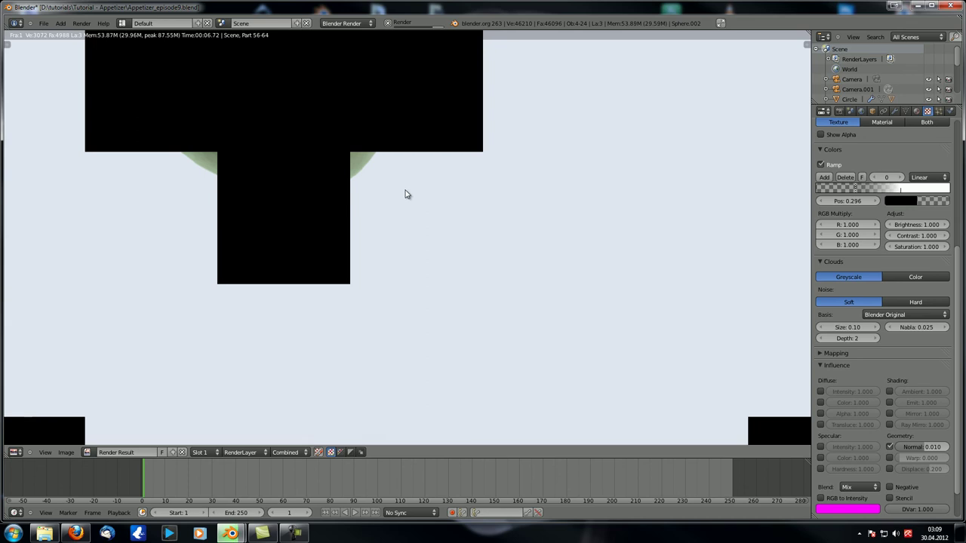
{"action": "middle_click_drag", "start_coordinate": [375, 191], "coordinate": [511, 384]}
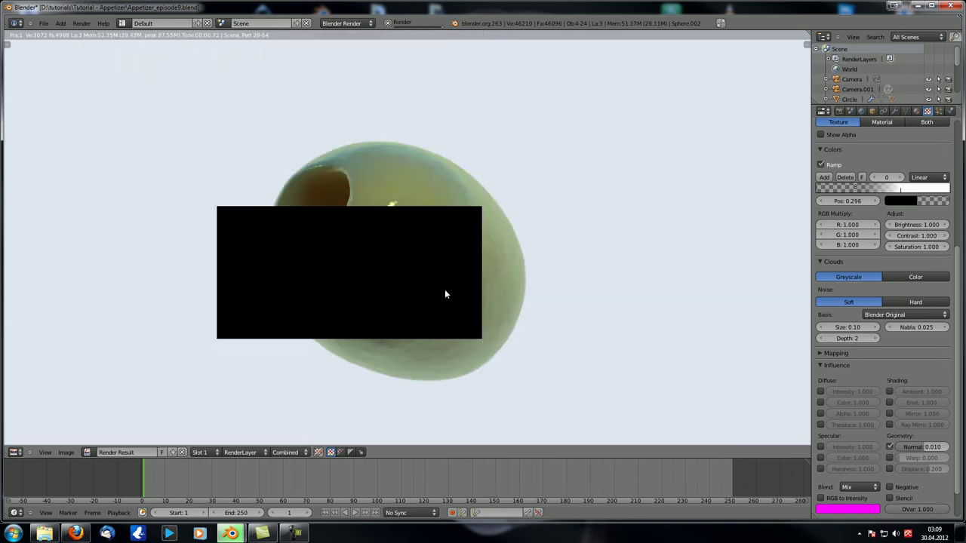
{"action": "scroll", "coordinate": [422, 255], "scroll_direction": "up", "scroll_amount": 2}
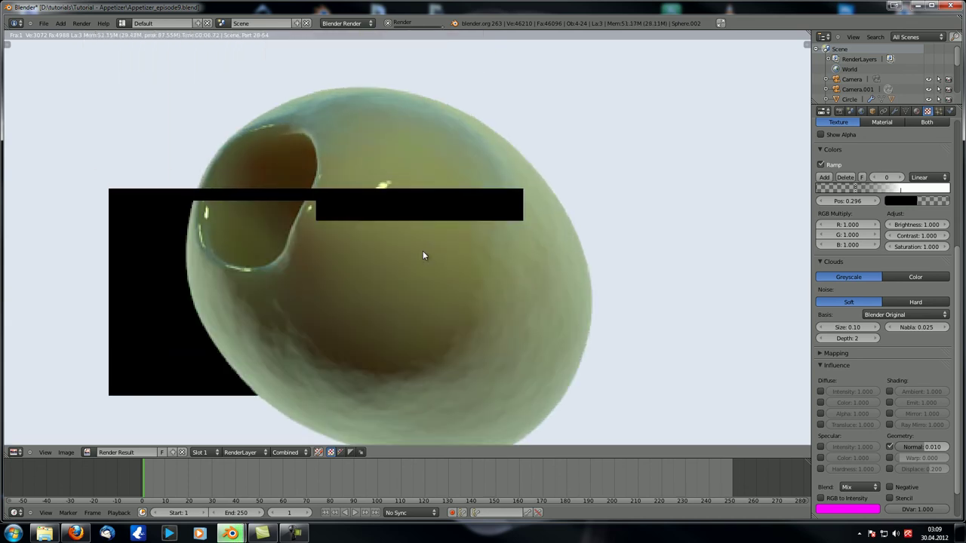
{"action": "scroll", "coordinate": [429, 292], "scroll_direction": "up", "scroll_amount": 2}
{"action": "scroll", "coordinate": [432, 296], "scroll_direction": "down", "scroll_amount": 1}
{"action": "key", "text": "Escape"}
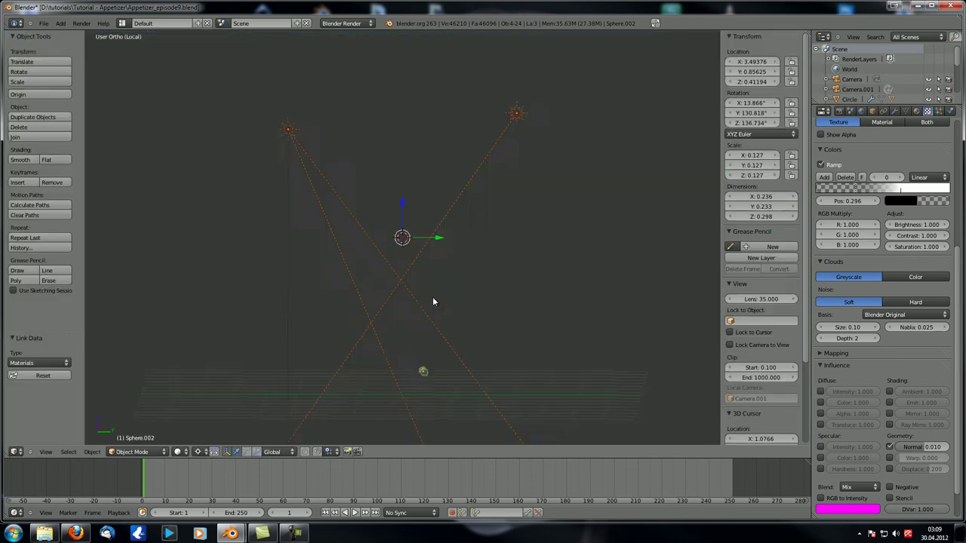
Select only the isolated green olive and open the texture settings of its material.
{"action": "middle_click_drag", "start_coordinate": [433, 297], "coordinate": [398, 246]}
{"action": "middle_click_drag", "start_coordinate": [396, 285], "coordinate": [366, 285]}
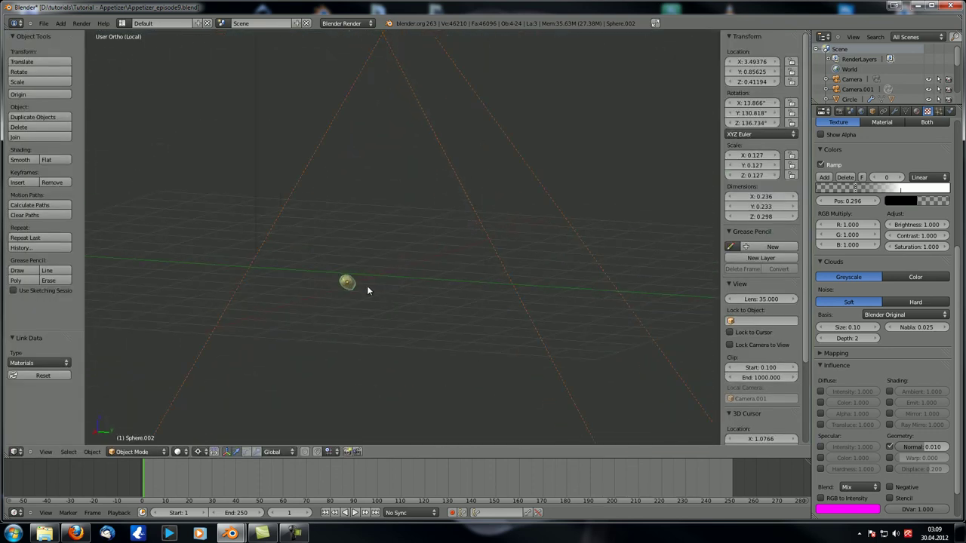
{"action": "right_click", "coordinate": [365, 284]}
{"action": "left_click", "coordinate": [917, 111]}
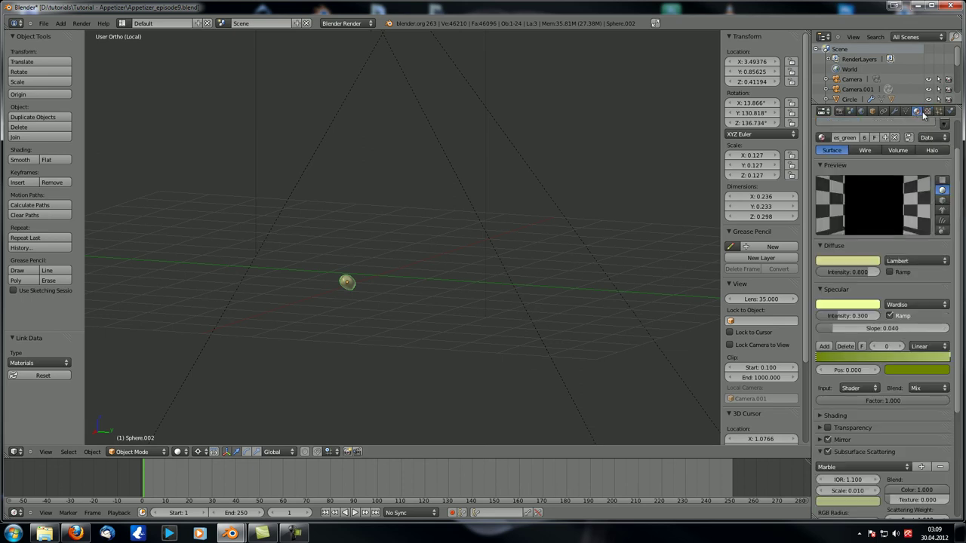
{"action": "left_click", "coordinate": [927, 111]}
Examine the color, clouds and influence settings of the green olive's Bump_mapping and Bump_mapping 2 textures.
{"action": "scroll", "coordinate": [876, 196], "scroll_direction": "up", "scroll_amount": 10}
{"action": "scroll", "coordinate": [875, 219], "scroll_direction": "down", "scroll_amount": 7}
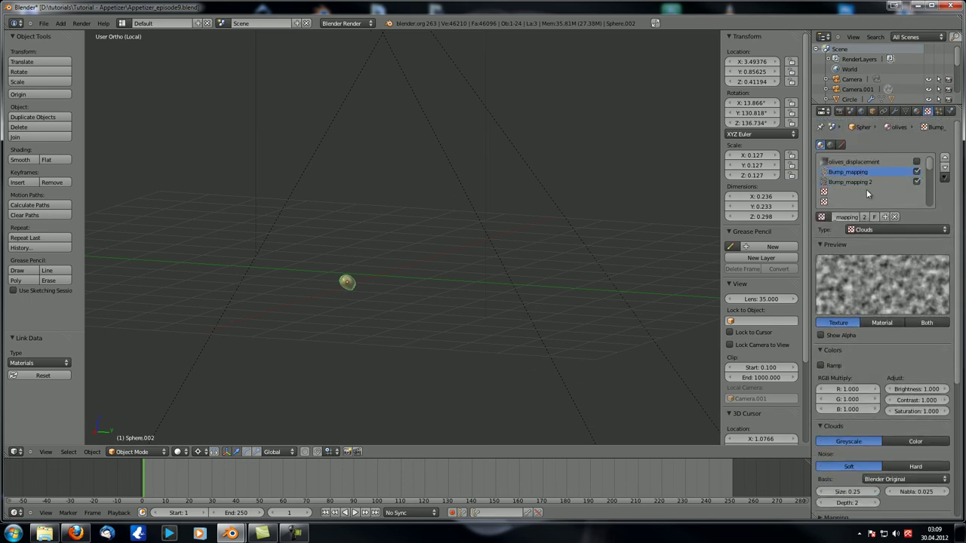
{"action": "left_click", "coordinate": [889, 411]}
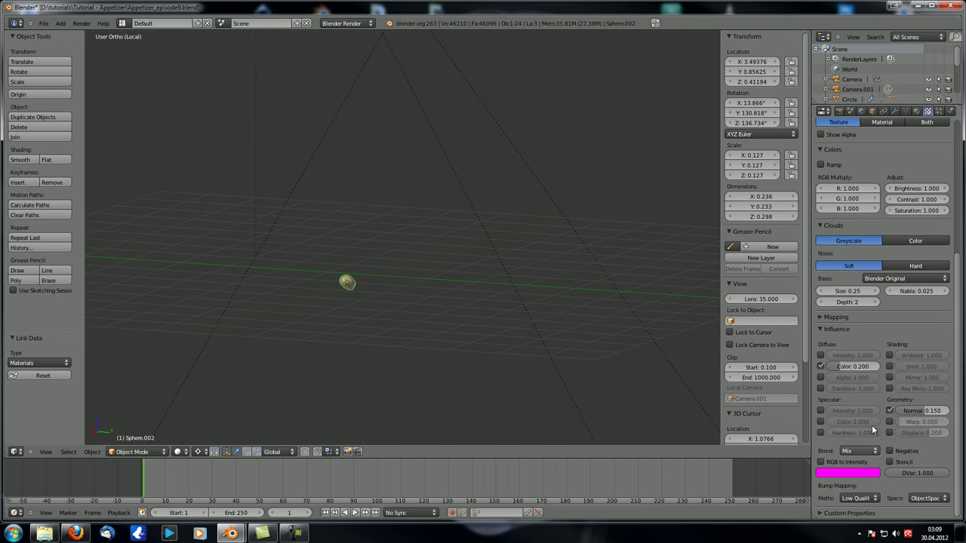
{"action": "scroll", "coordinate": [907, 316], "scroll_direction": "up", "scroll_amount": 3}
{"action": "scroll", "coordinate": [907, 316], "scroll_direction": "up", "scroll_amount": 3}
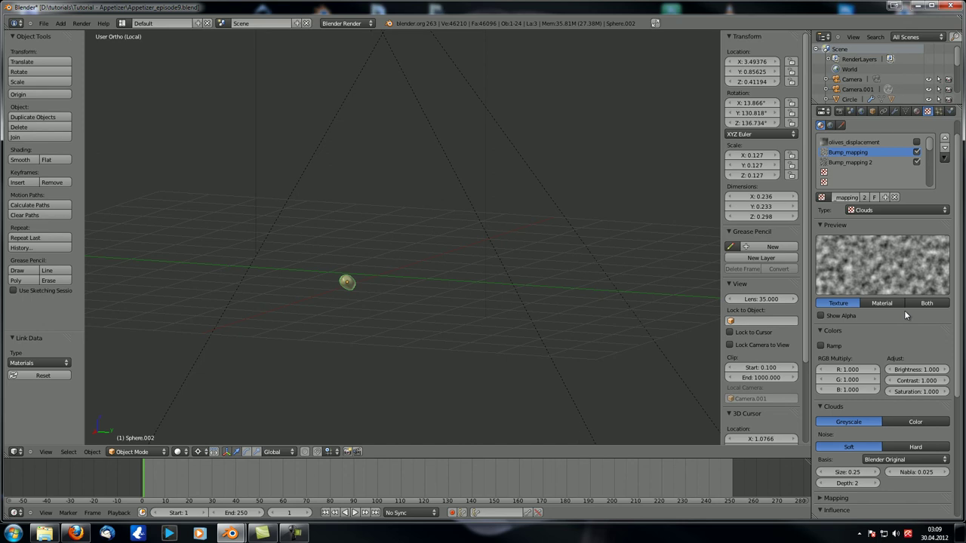
{"action": "left_click", "coordinate": [860, 182]}
{"action": "scroll", "coordinate": [883, 317], "scroll_direction": "down", "scroll_amount": 8}
{"action": "scroll", "coordinate": [883, 317], "scroll_direction": "up", "scroll_amount": 8}
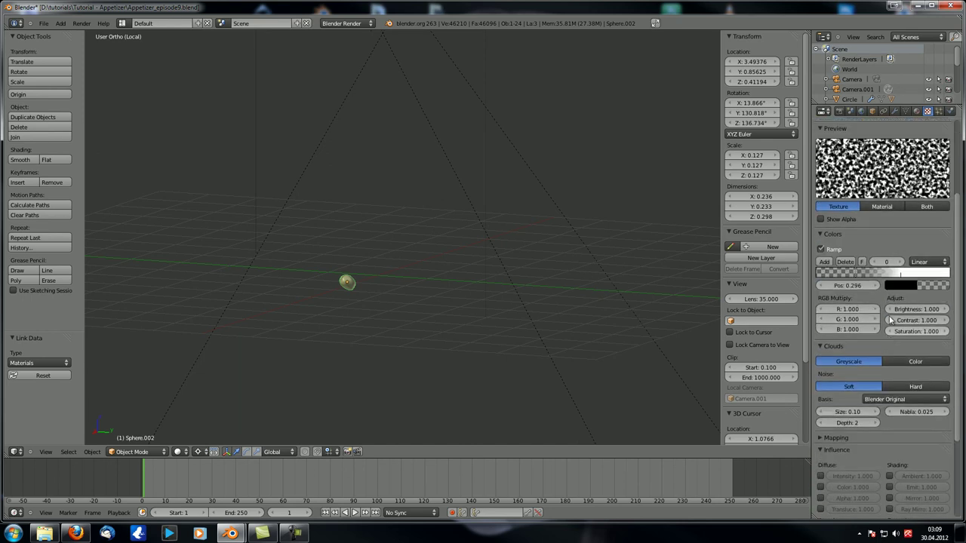
Examine the color, clouds and influence settings of the green olive's olives_displacement texture.
{"action": "left_click", "coordinate": [820, 365]}
{"action": "scroll", "coordinate": [871, 383], "scroll_direction": "down", "scroll_amount": 4}
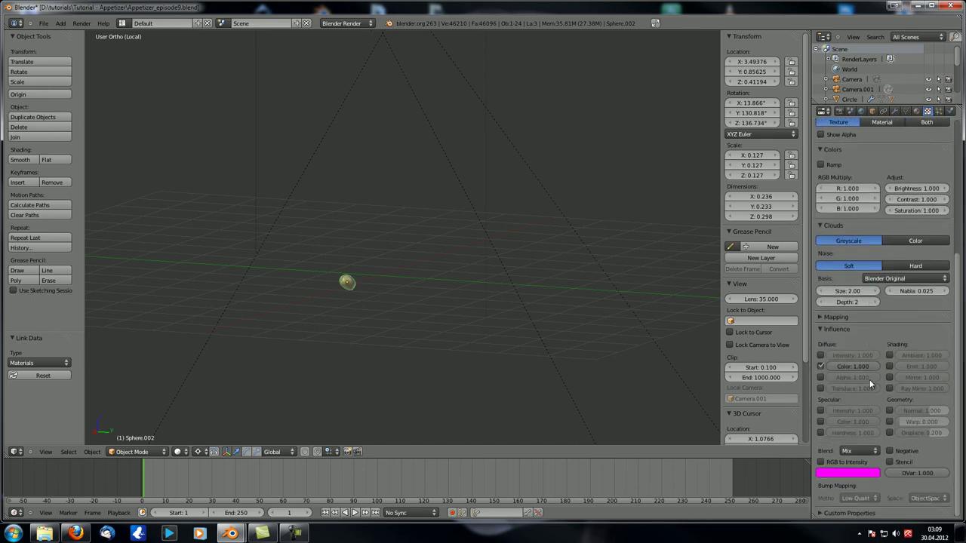
{"action": "scroll", "coordinate": [871, 384], "scroll_direction": "up", "scroll_amount": 4}
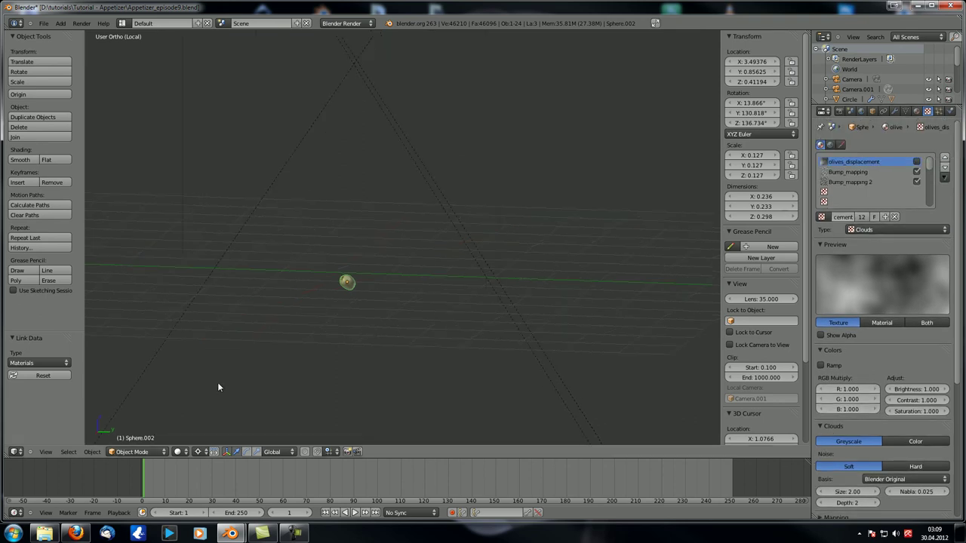
Return to the full scene, select the black olive with the visible hole, and copy its Bump_mapping texture's hex influence color.
{"action": "key", "text": "KP_Divide"}
{"action": "middle_click_drag", "start_coordinate": [389, 346], "coordinate": [441, 356]}
{"action": "right_click", "coordinate": [452, 408]}
{"action": "key", "text": "KP_Decimal"}
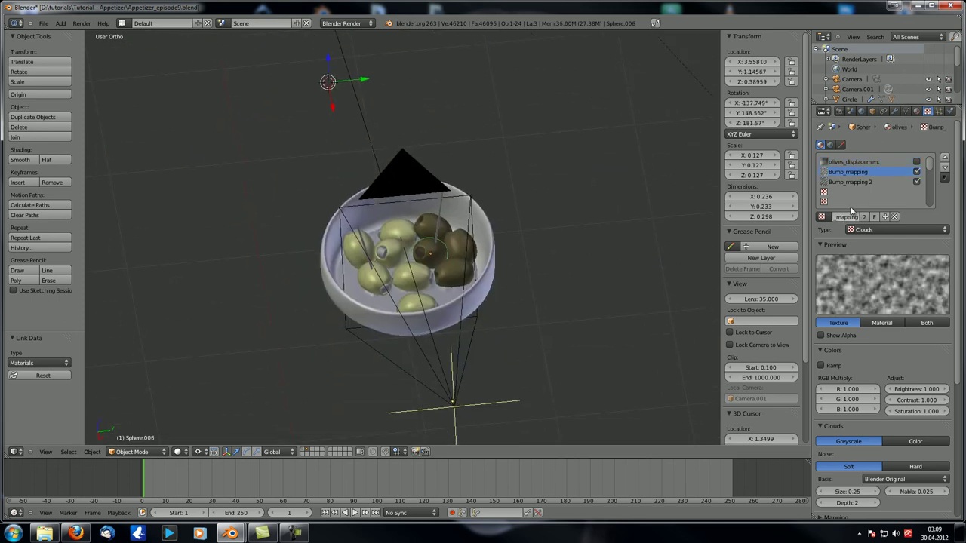
{"action": "scroll", "coordinate": [918, 308], "scroll_direction": "down", "scroll_amount": 7}
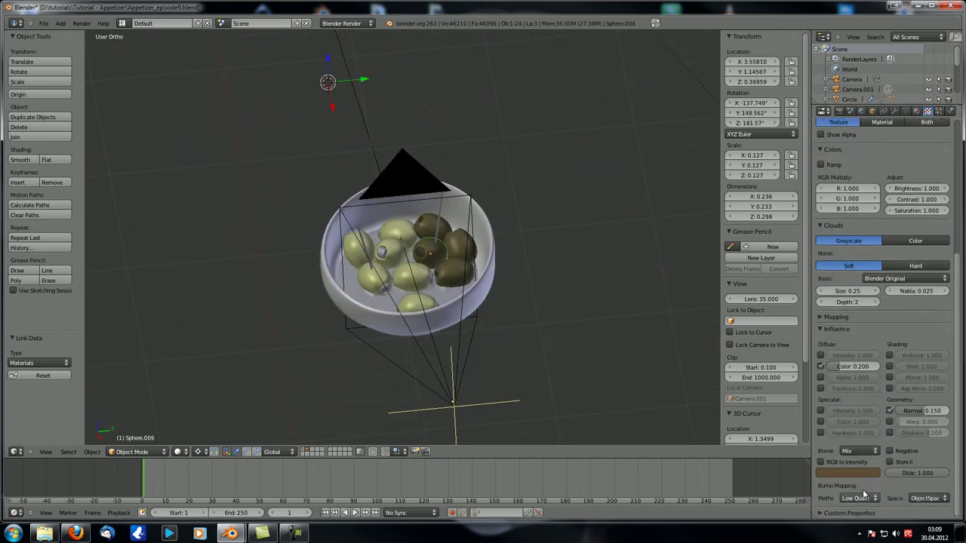
{"action": "left_click", "coordinate": [853, 472]}
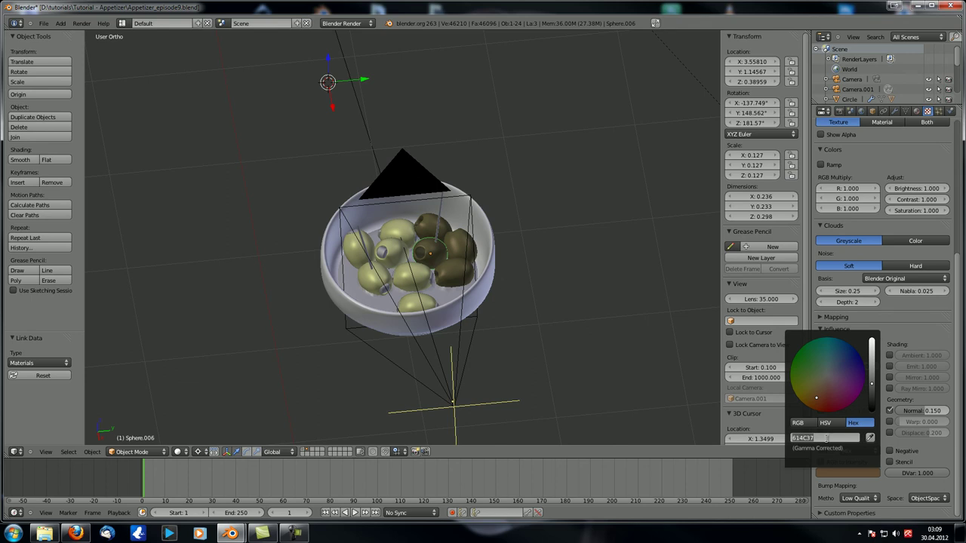
Select the green olive in the middle of the bowl and set its Bump_mapping texture's influence color to hex 614C37.
{"action": "right_click", "coordinate": [402, 257]}
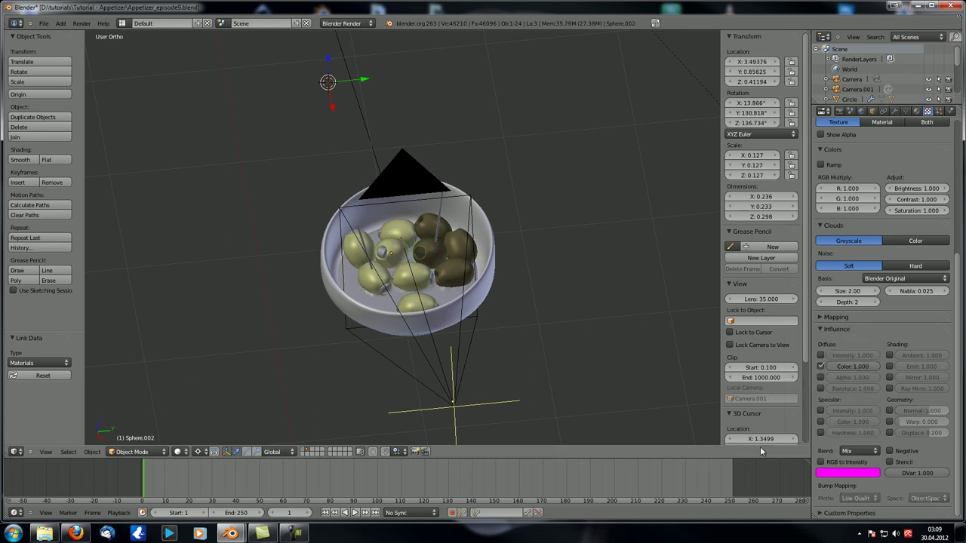
{"action": "left_click", "coordinate": [838, 476]}
{"action": "scroll", "coordinate": [911, 159], "scroll_direction": "up", "scroll_amount": 10}
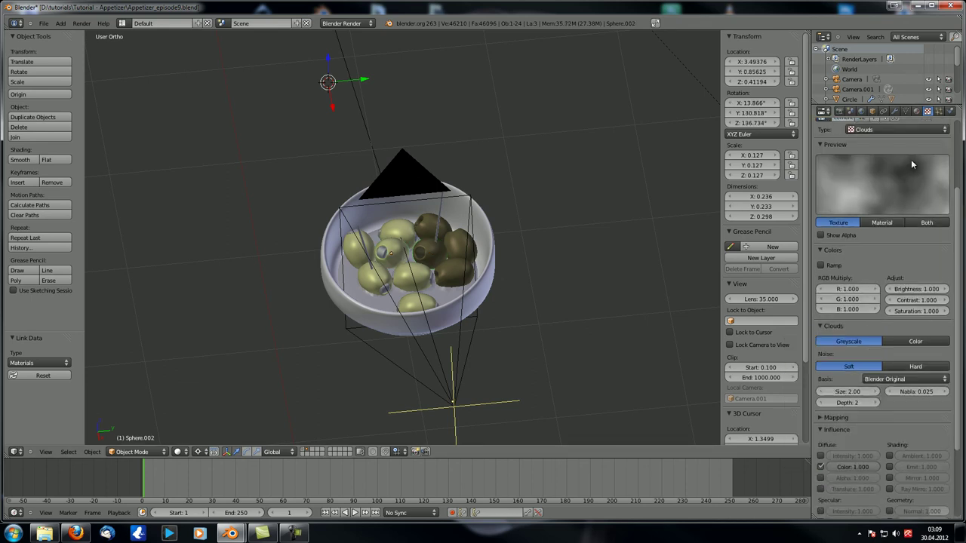
{"action": "left_click", "coordinate": [851, 182]}
{"action": "left_click", "coordinate": [820, 365]}
{"action": "scroll", "coordinate": [864, 451], "scroll_direction": "down", "scroll_amount": 7}
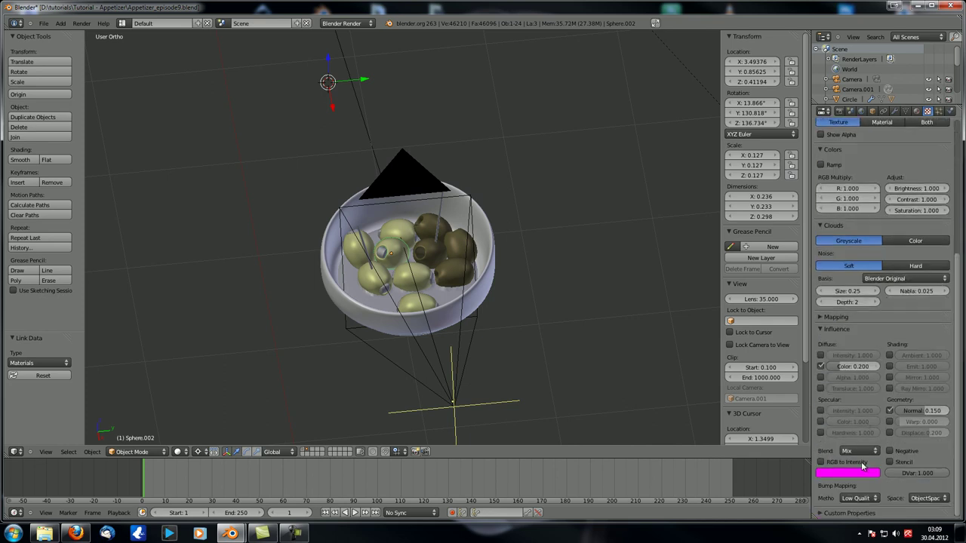
{"action": "left_click", "coordinate": [840, 477]}
{"action": "left_click", "coordinate": [821, 441]}
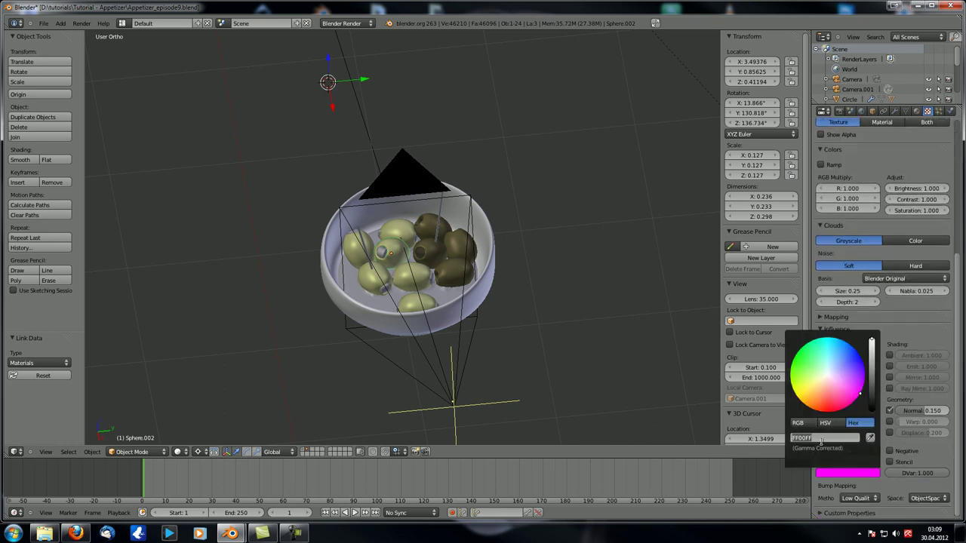
{"action": "type", "text": "614C37"}
{"action": "key", "text": "Return"}
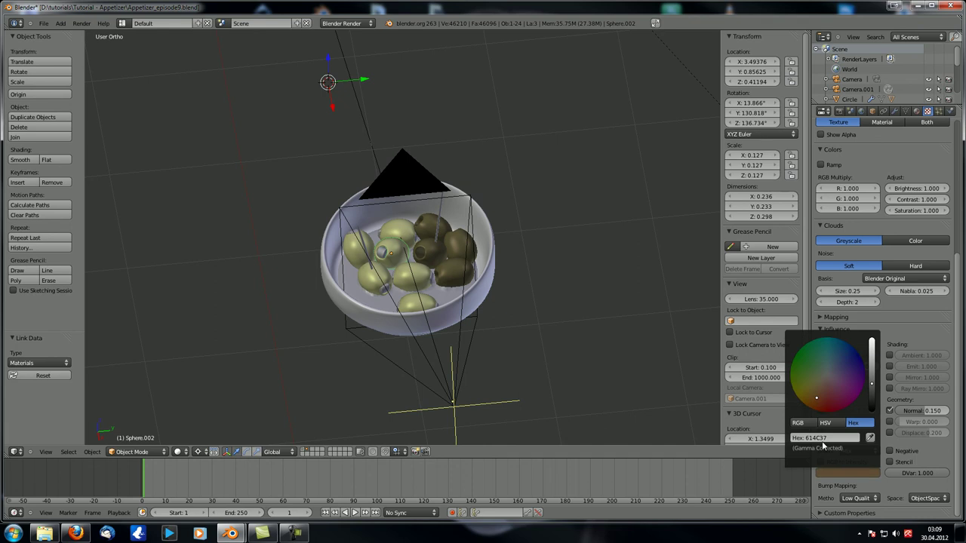
Isolate the green olive with the overhead lamps in local view and render them to check the surface.
{"action": "middle_click_drag", "start_coordinate": [531, 288], "coordinate": [403, 255]}
{"action": "scroll", "coordinate": [404, 258], "scroll_direction": "down", "scroll_amount": 5}
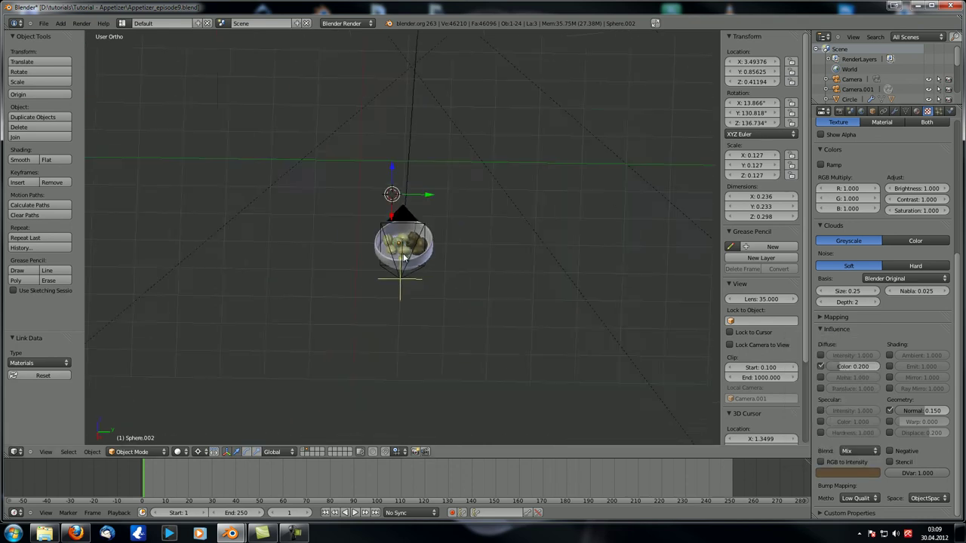
{"action": "scroll", "coordinate": [403, 258], "scroll_direction": "down", "scroll_amount": 3}
{"action": "right_click", "coordinate": [466, 110]}
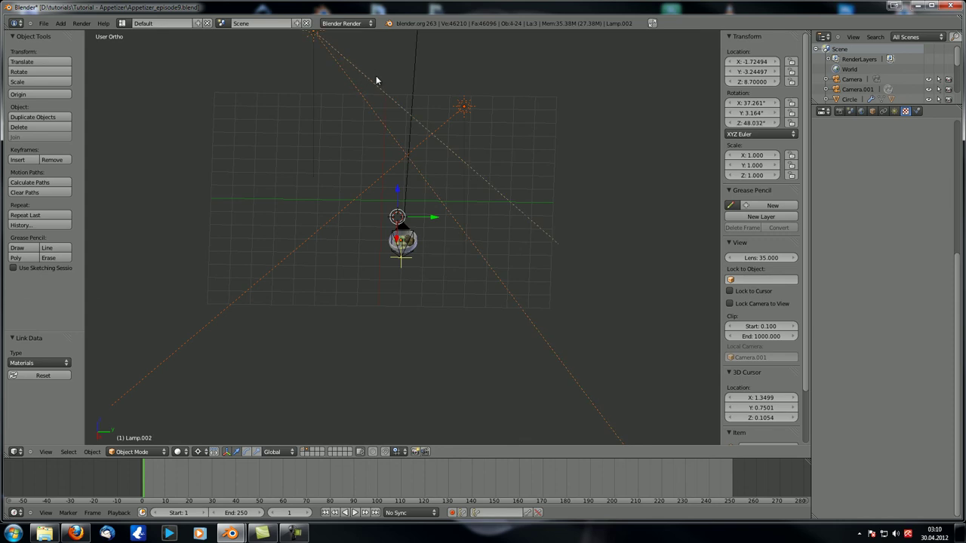
{"action": "key", "text": "KP_Divide"}
{"action": "key", "text": "F12"}
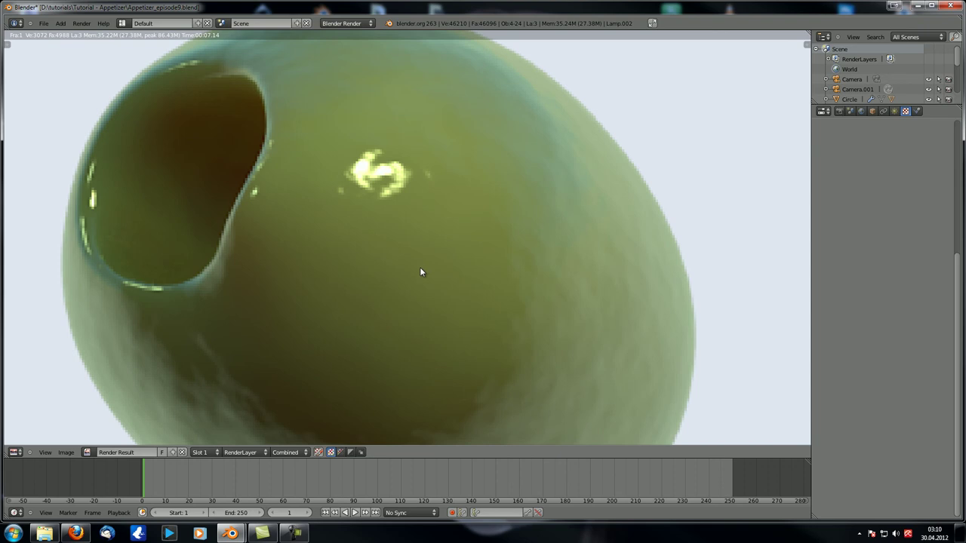
{"action": "scroll", "coordinate": [379, 287], "scroll_direction": "down", "scroll_amount": 2}
{"action": "key", "text": "Escape"}
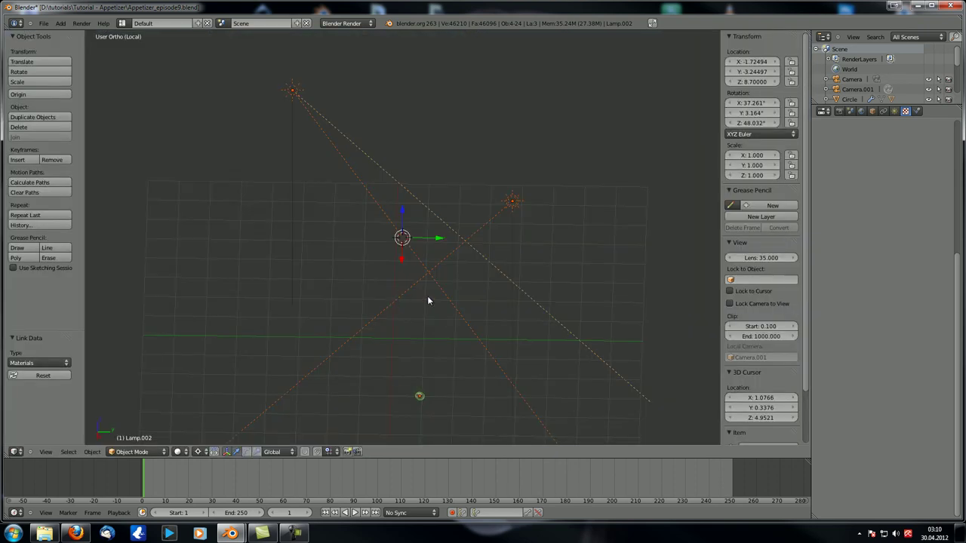
View the isolated green olive through the camera, select only the olive, and return to the full scene.
{"action": "key", "text": "KP_0"}
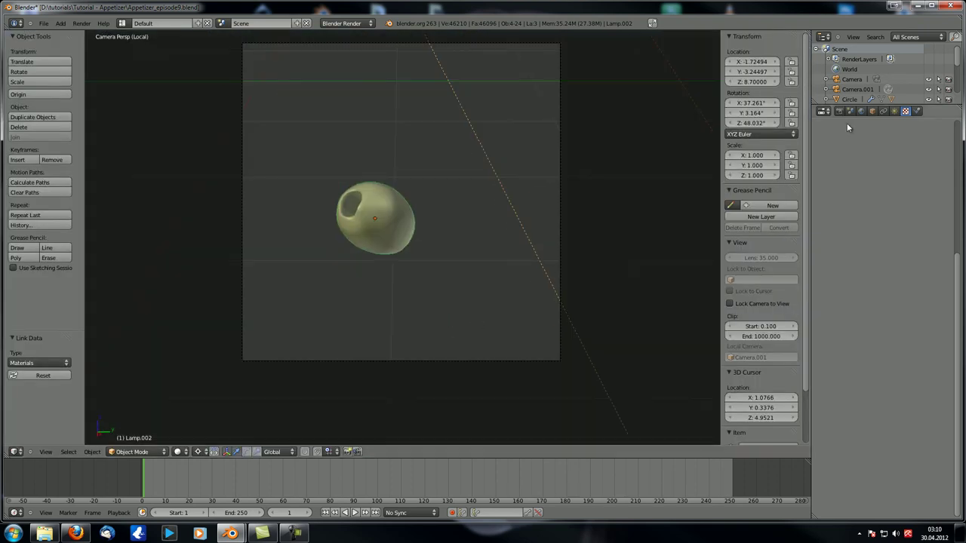
{"action": "right_click", "coordinate": [373, 223]}
{"action": "scroll", "coordinate": [911, 249], "scroll_direction": "up", "scroll_amount": 6}
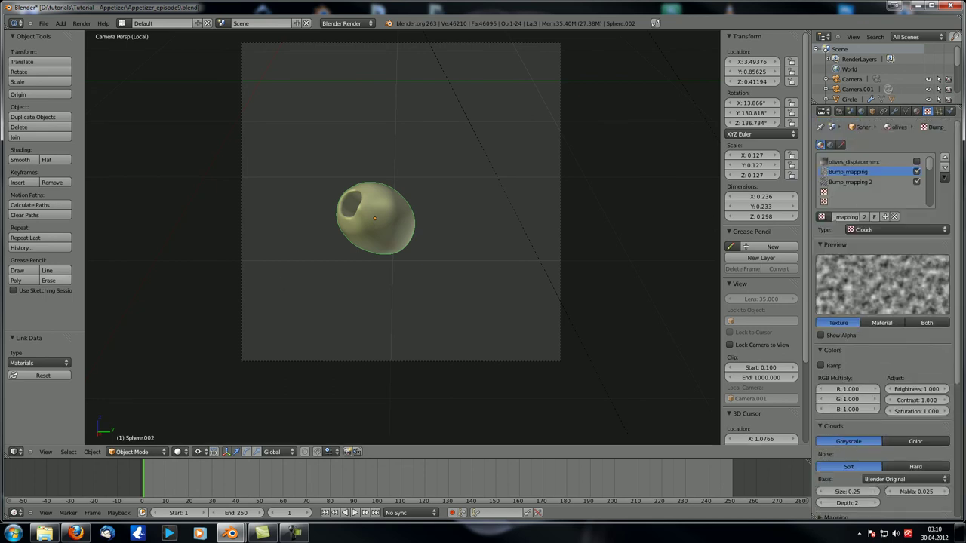
{"action": "scroll", "coordinate": [304, 257], "scroll_direction": "down", "scroll_amount": 5}
{"action": "key", "text": "KP_0"}
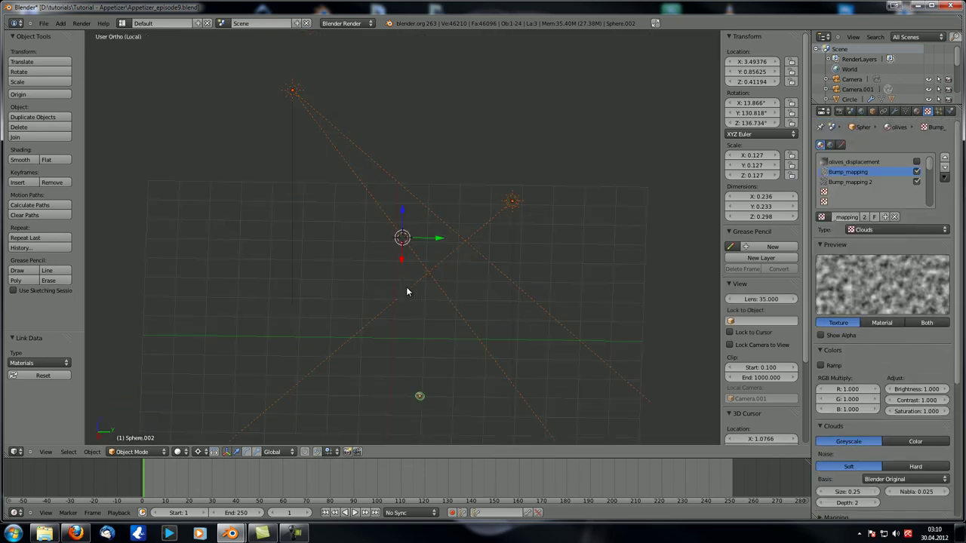
{"action": "key", "text": "KP_Divide"}
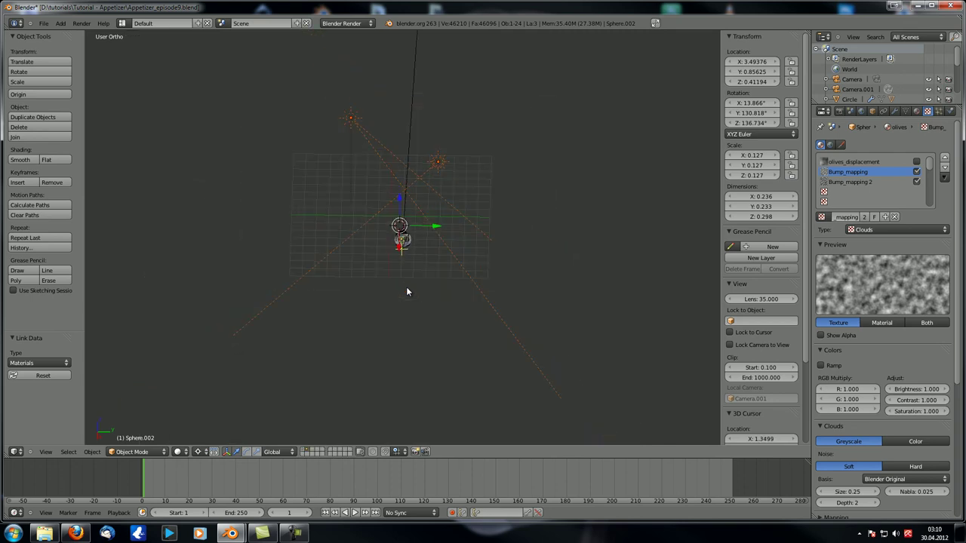
Review the clouds, color and influence settings of the selected green olive's Bump_mapping texture.
{"action": "scroll", "coordinate": [431, 309], "scroll_direction": "up", "scroll_amount": 4}
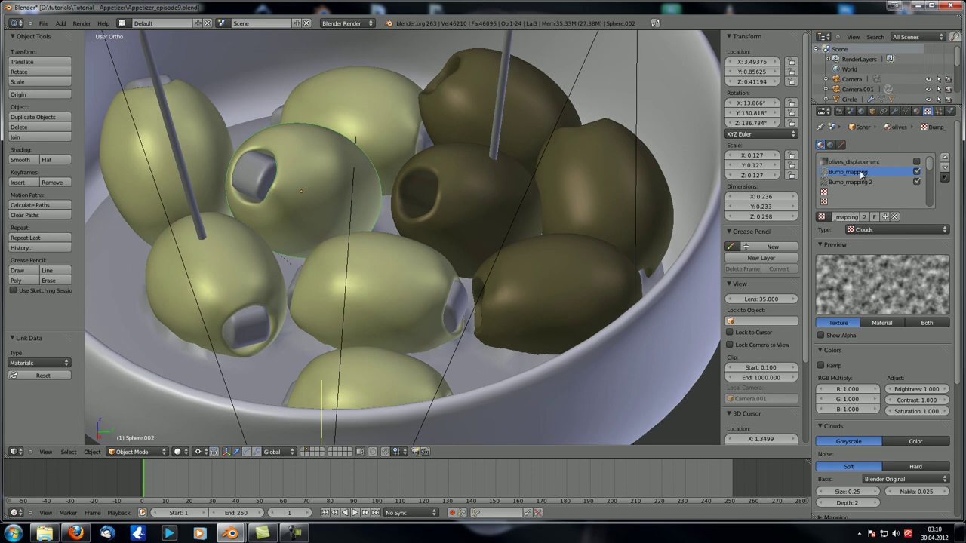
{"action": "scroll", "coordinate": [876, 194], "scroll_direction": "down", "scroll_amount": 1}
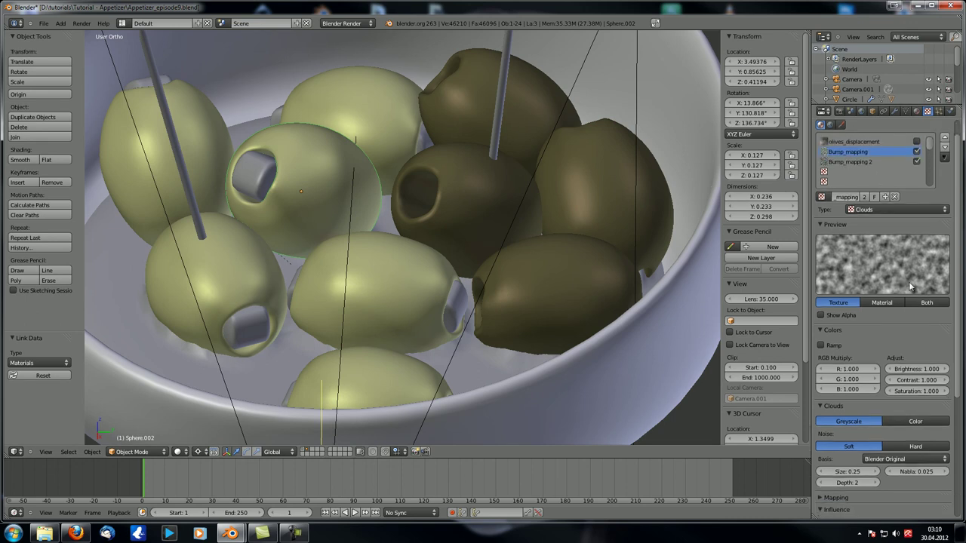
{"action": "scroll", "coordinate": [909, 287], "scroll_direction": "down", "scroll_amount": 8}
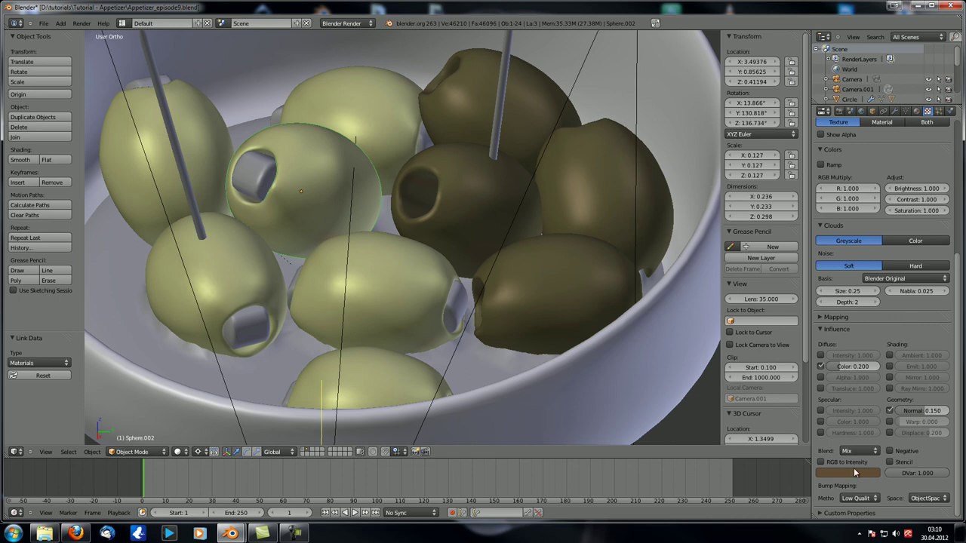
{"action": "scroll", "coordinate": [840, 373], "scroll_direction": "up", "scroll_amount": 4}
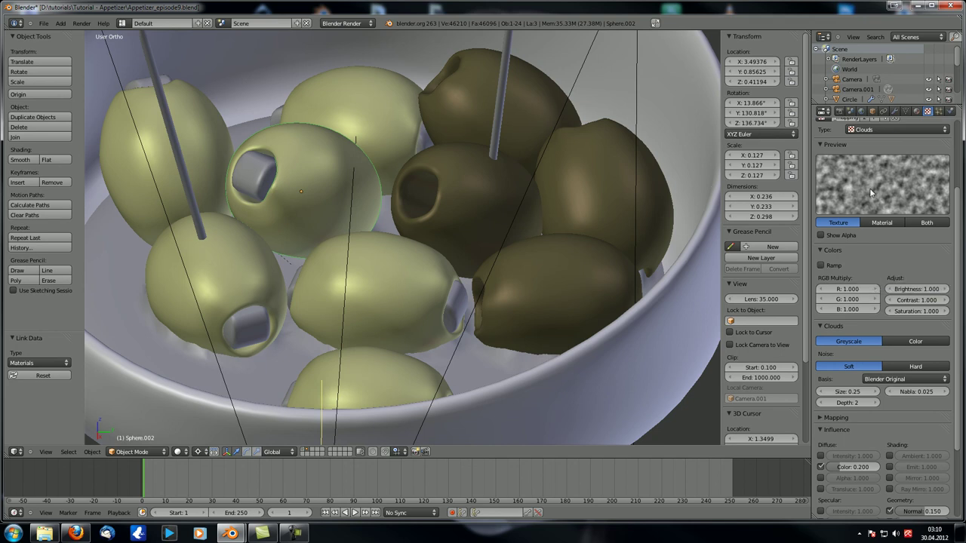
{"action": "scroll", "coordinate": [826, 262], "scroll_direction": "down", "scroll_amount": 4}
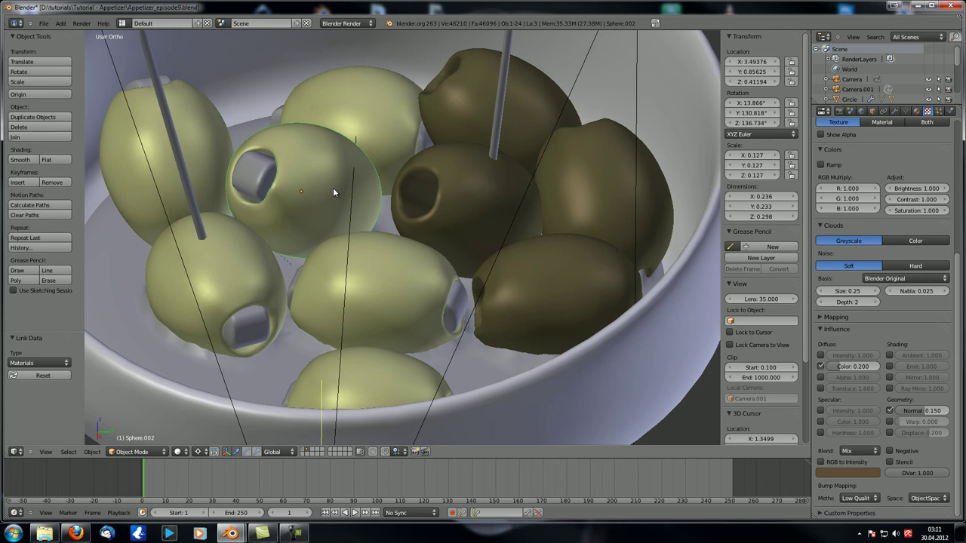
{"action": "scroll", "coordinate": [854, 256], "scroll_direction": "up", "scroll_amount": 6}
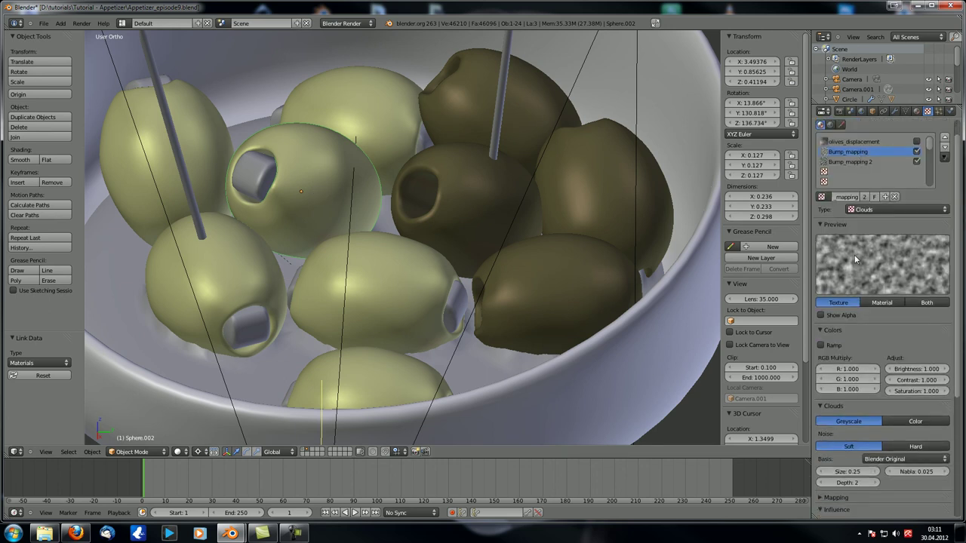
{"action": "scroll", "coordinate": [854, 254], "scroll_direction": "down", "scroll_amount": 6}
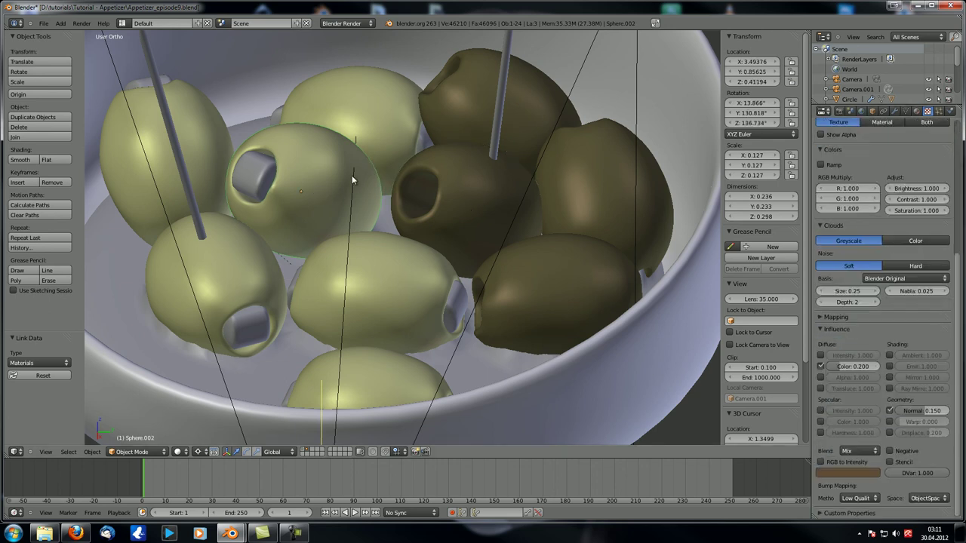
Set the black olive material's subsurface scattering color to hex D6CA9C and its back scattering weight to 0.
{"action": "right_click", "coordinate": [434, 205]}
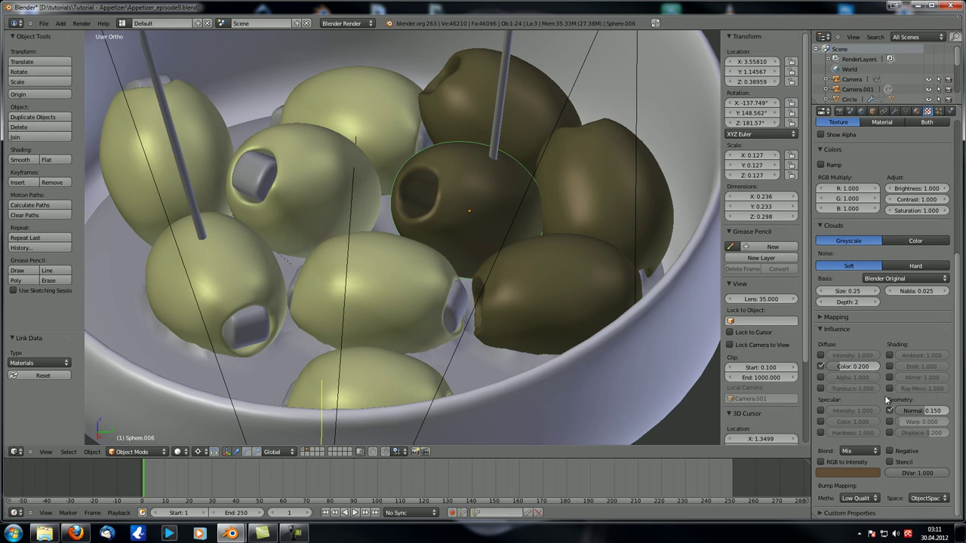
{"action": "scroll", "coordinate": [864, 392], "scroll_direction": "up", "scroll_amount": 7}
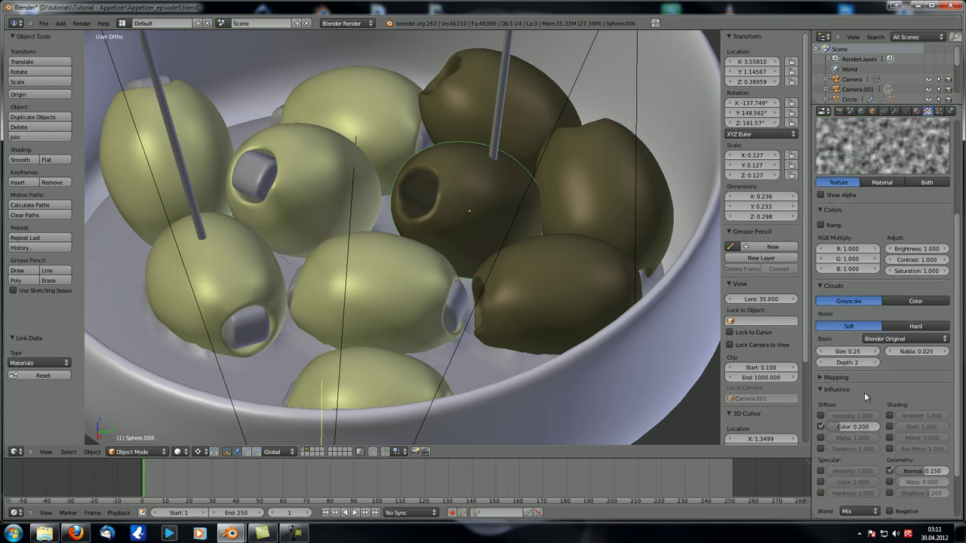
{"action": "left_click", "coordinate": [916, 111]}
{"action": "scroll", "coordinate": [887, 343], "scroll_direction": "down", "scroll_amount": 5}
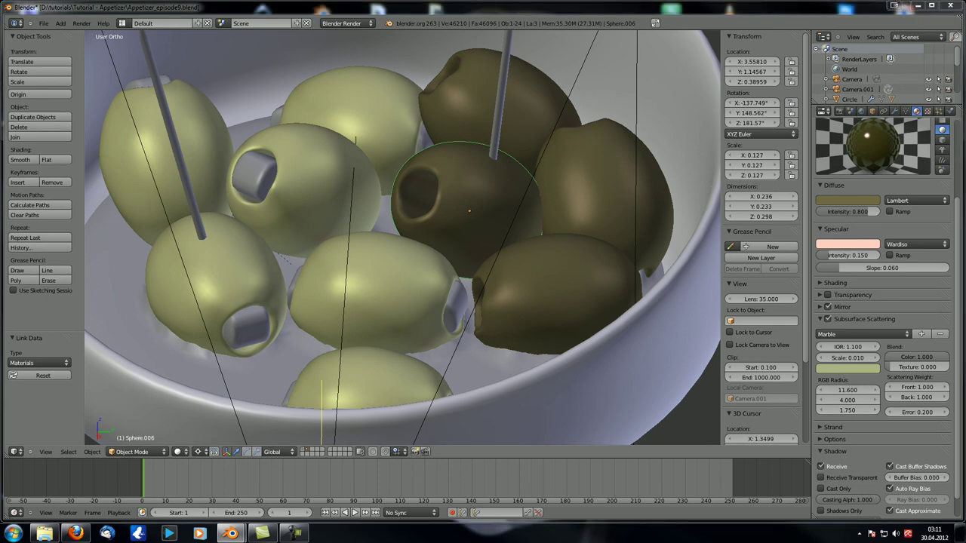
{"action": "left_click", "coordinate": [851, 369]}
{"action": "left_click", "coordinate": [836, 337]}
{"action": "type", "text": "D6CA9C"}
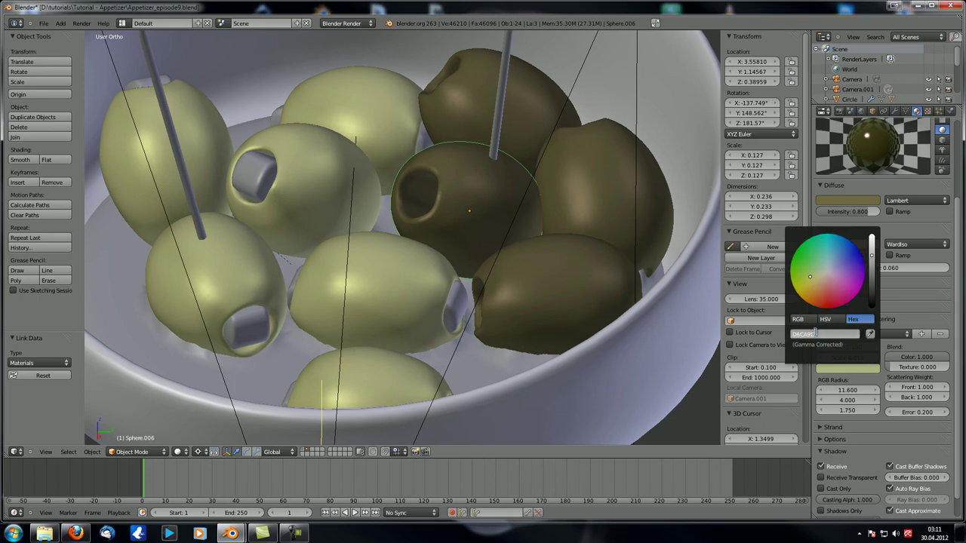
{"action": "key", "text": "Return"}
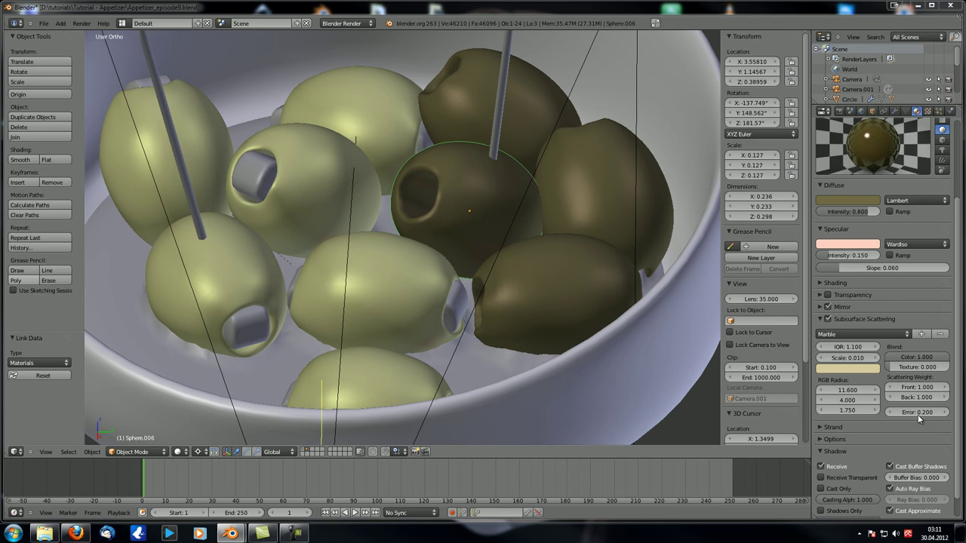
{"action": "left_click_drag", "start_coordinate": [924, 397], "coordinate": [808, 403]}
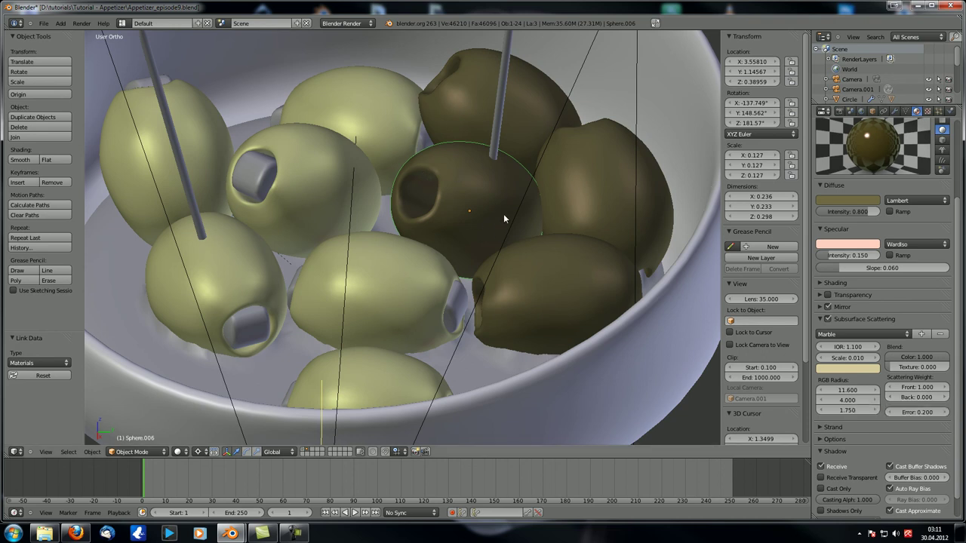
Compare the shadow settings of the black olive's material with those of the green olive in front.
{"action": "scroll", "coordinate": [459, 135], "scroll_direction": "down", "scroll_amount": 2}
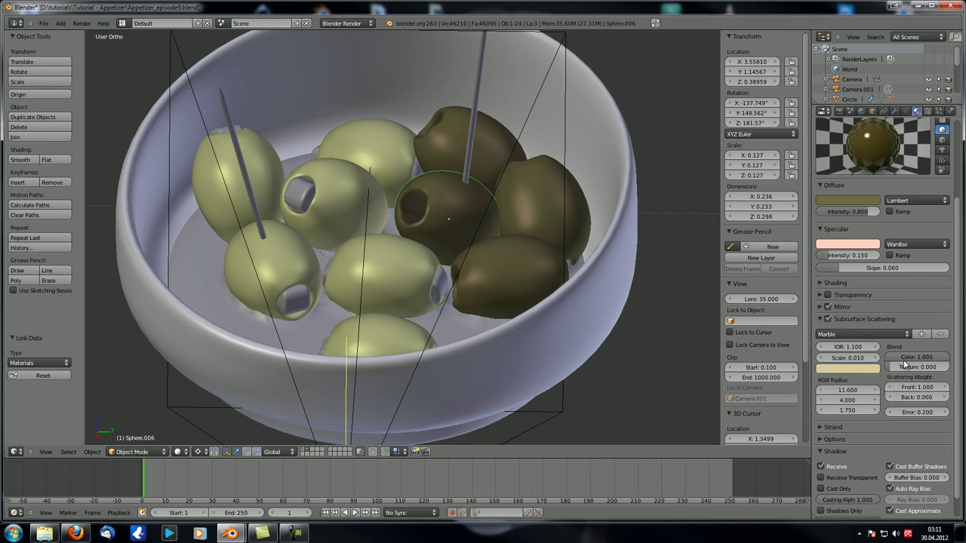
{"action": "scroll", "coordinate": [909, 355], "scroll_direction": "down", "scroll_amount": 1}
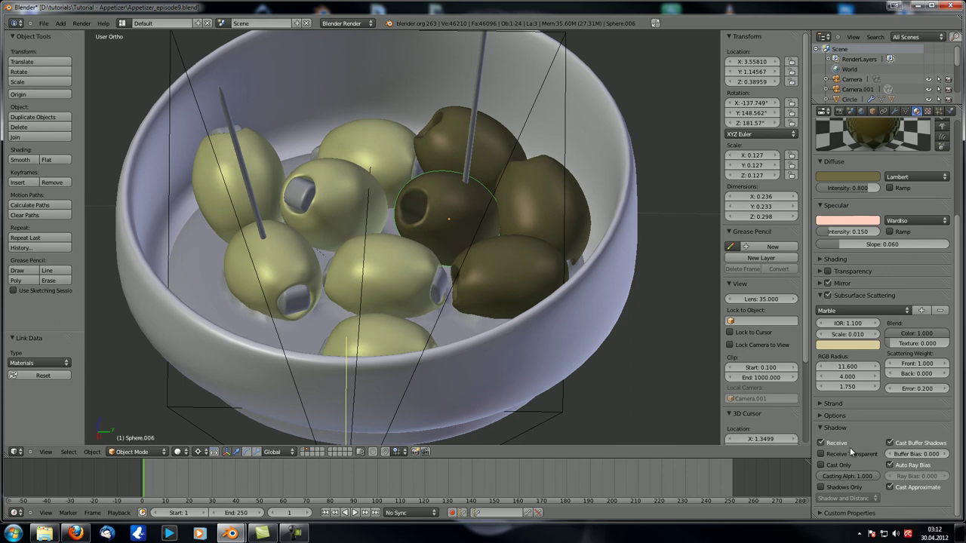
{"action": "right_click", "coordinate": [375, 256]}
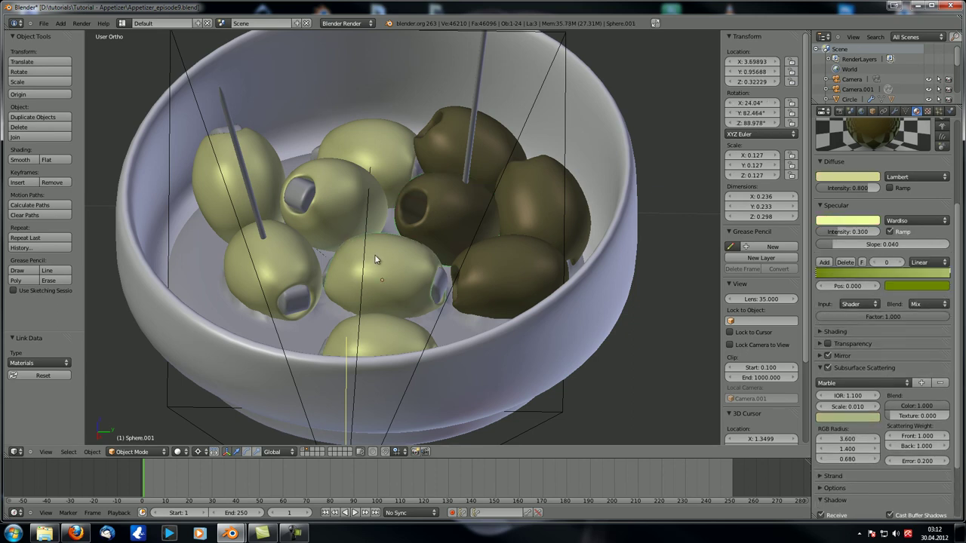
{"action": "scroll", "coordinate": [844, 471], "scroll_direction": "down", "scroll_amount": 3}
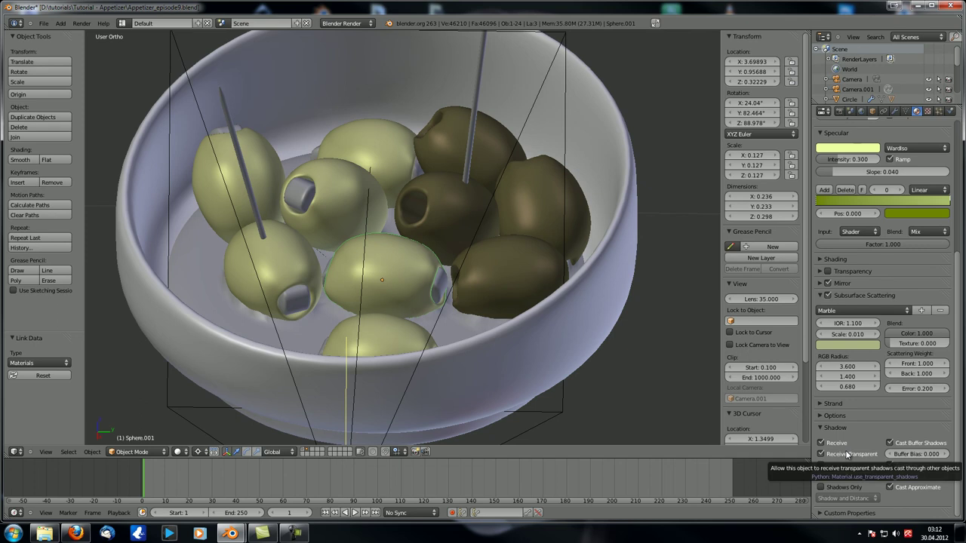
Render the bowl of olives through the camera and inspect the green and black olives up close before returning to the scene.
{"action": "scroll", "coordinate": [423, 171], "scroll_direction": "down", "scroll_amount": 6}
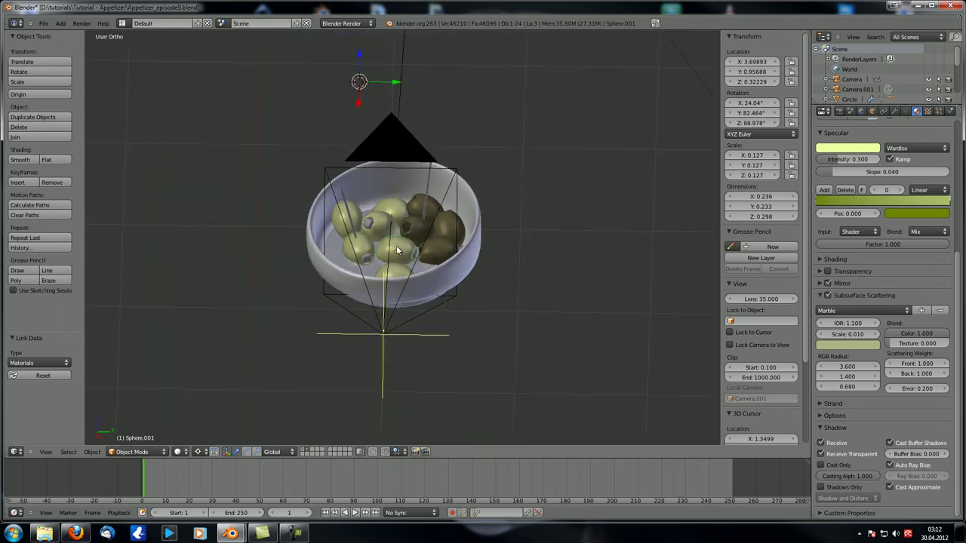
{"action": "scroll", "coordinate": [400, 249], "scroll_direction": "up", "scroll_amount": 8}
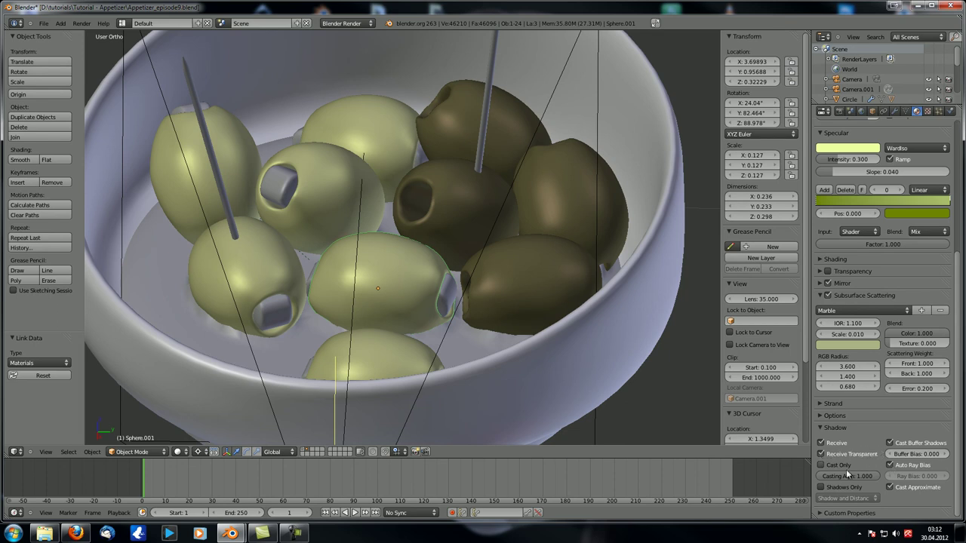
{"action": "scroll", "coordinate": [409, 305], "scroll_direction": "down", "scroll_amount": 8}
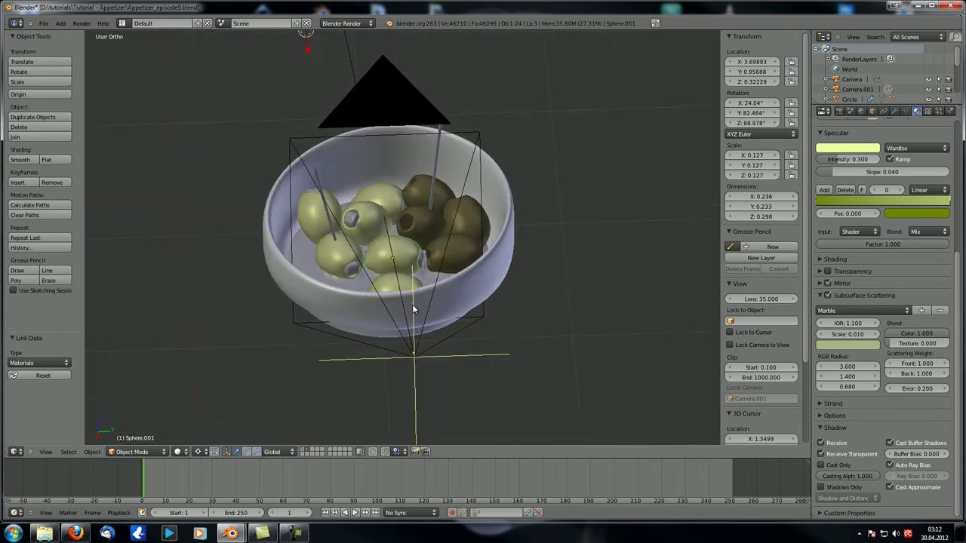
{"action": "scroll", "coordinate": [400, 299], "scroll_direction": "up", "scroll_amount": 5}
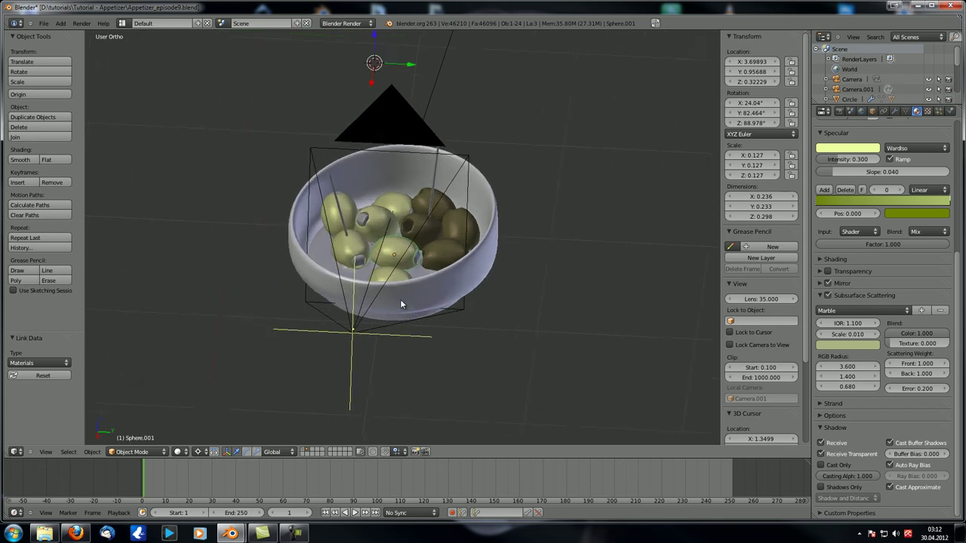
{"action": "middle_click_drag", "start_coordinate": [391, 297], "coordinate": [393, 297]}
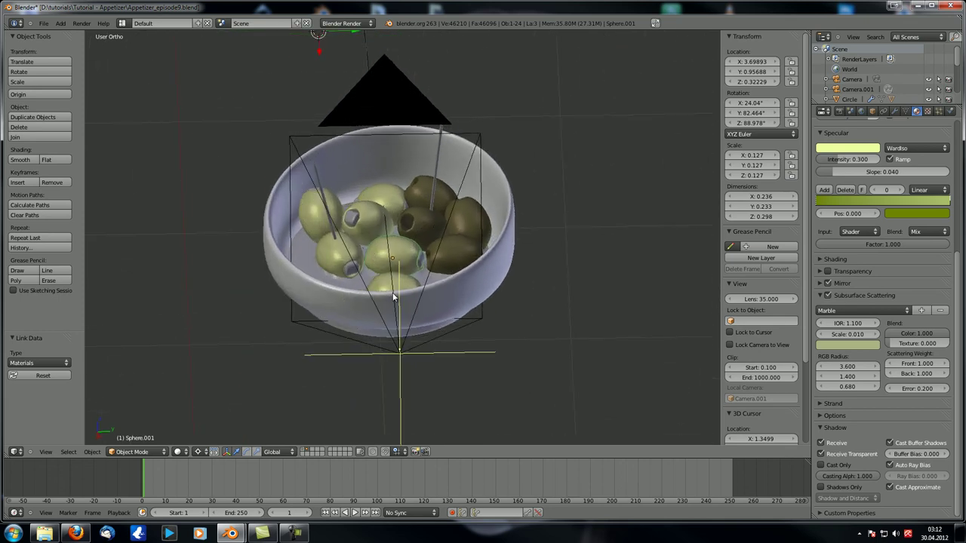
{"action": "key", "text": "F12"}
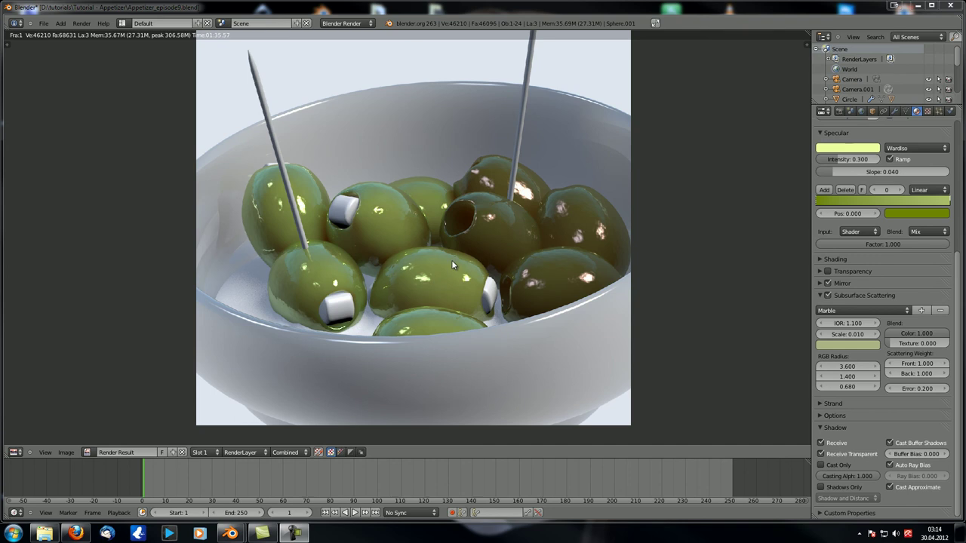
{"action": "scroll", "coordinate": [455, 273], "scroll_direction": "up", "scroll_amount": 2}
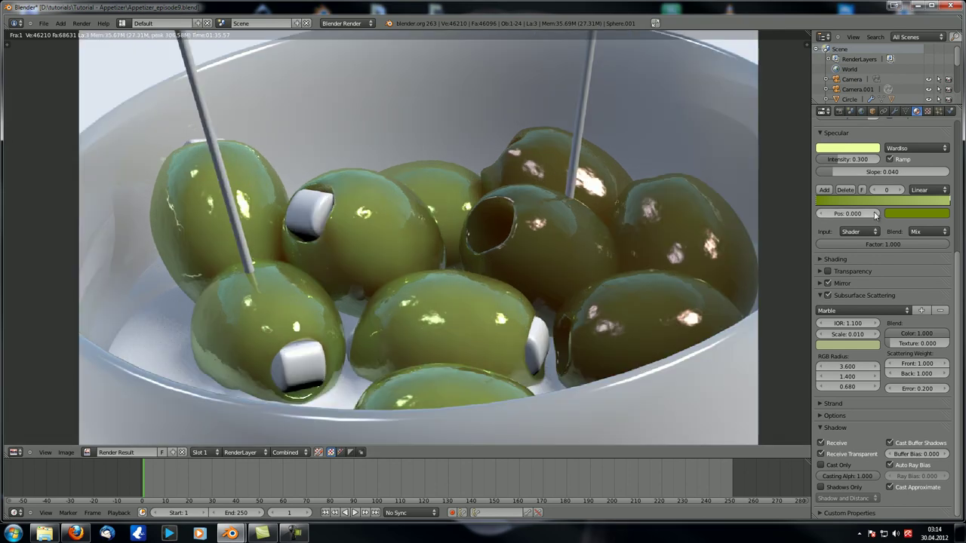
{"action": "left_click_drag", "start_coordinate": [960, 295], "coordinate": [960, 162]}
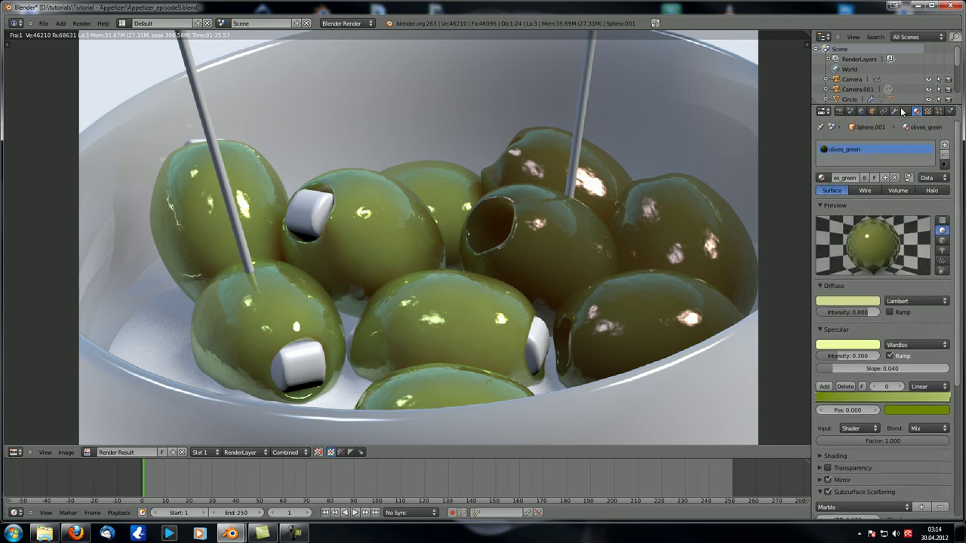
{"action": "key", "text": "Escape"}
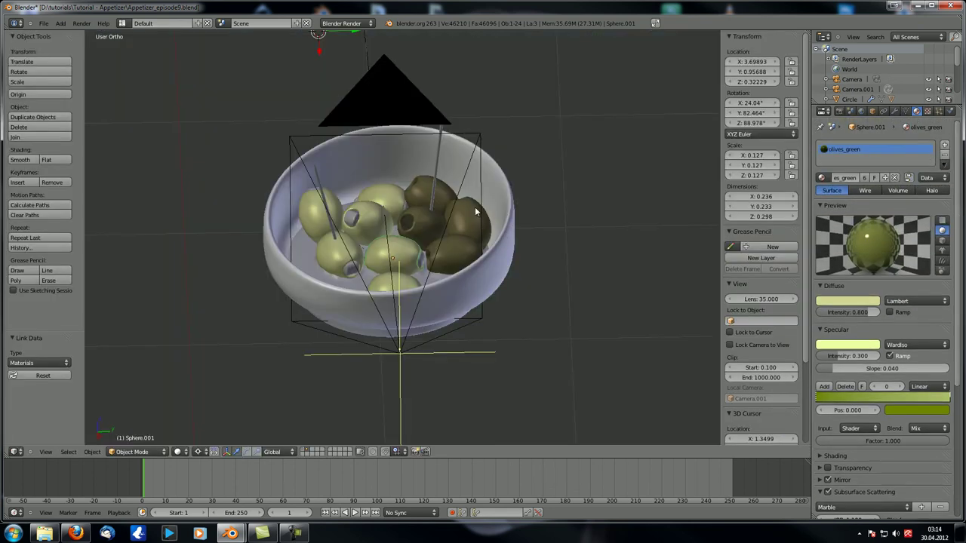
Compare the subsurface scattering of the black and green olive materials and set the black one's back scattering weight to 0.1.
{"action": "right_click", "coordinate": [476, 213]}
{"action": "scroll", "coordinate": [870, 266], "scroll_direction": "down", "scroll_amount": 4}
{"action": "left_click", "coordinate": [843, 347]}
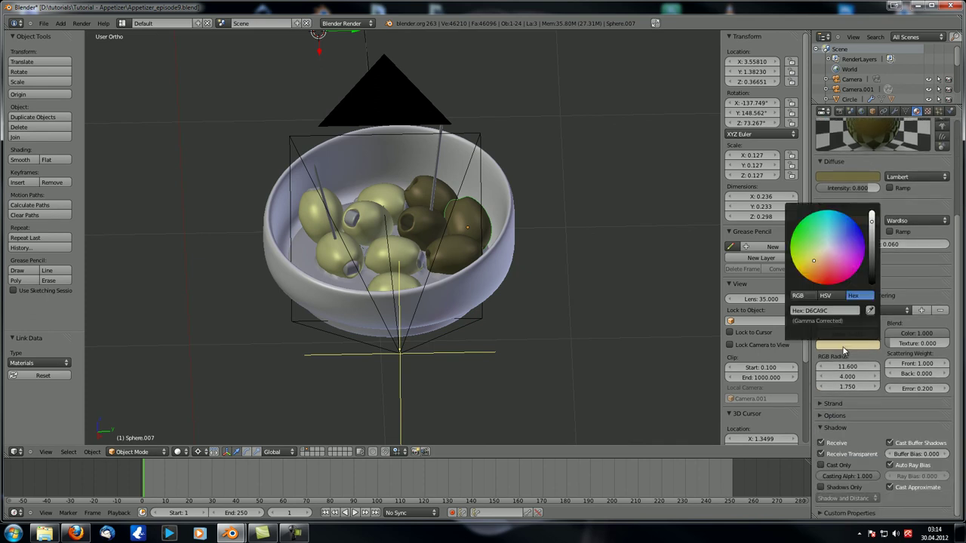
{"action": "right_click", "coordinate": [371, 226]}
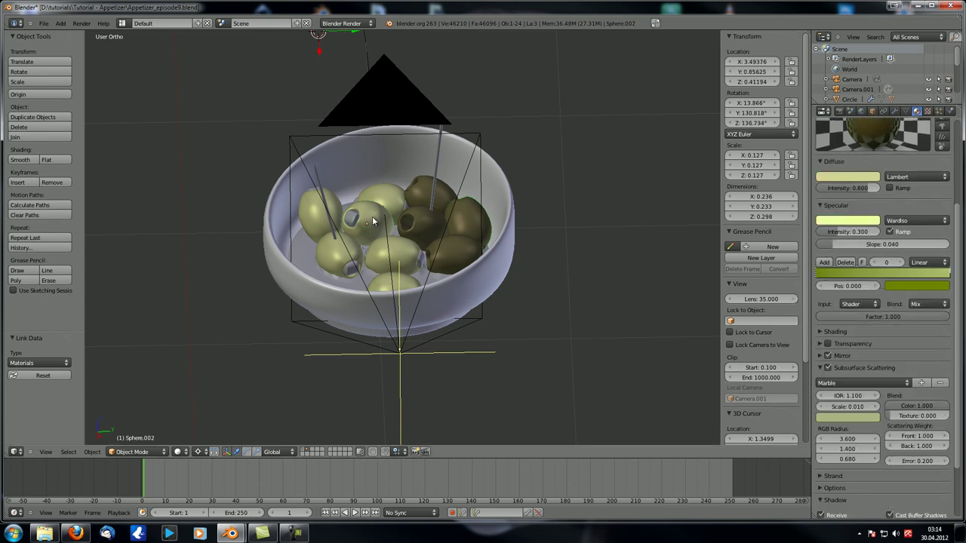
{"action": "right_click", "coordinate": [466, 236]}
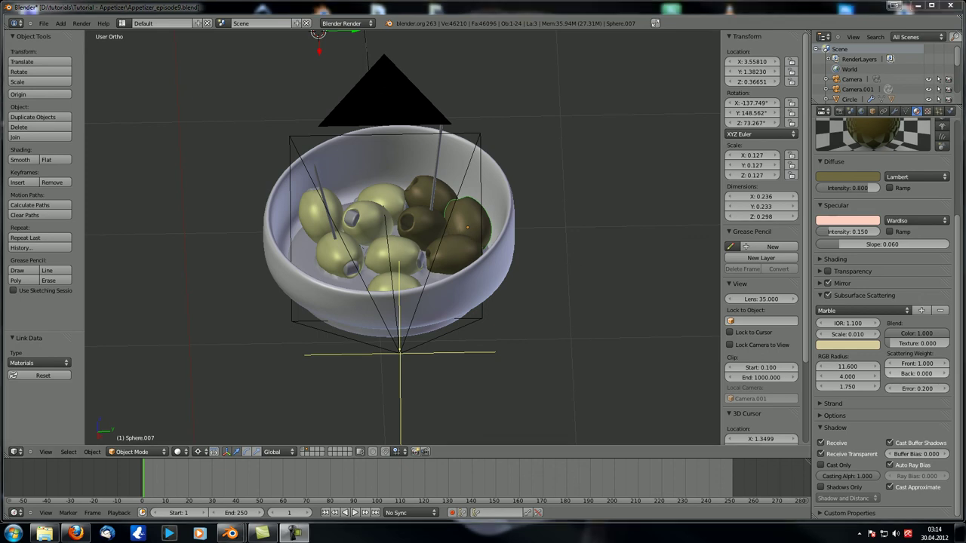
{"action": "scroll", "coordinate": [875, 310], "scroll_direction": "up", "scroll_amount": 2}
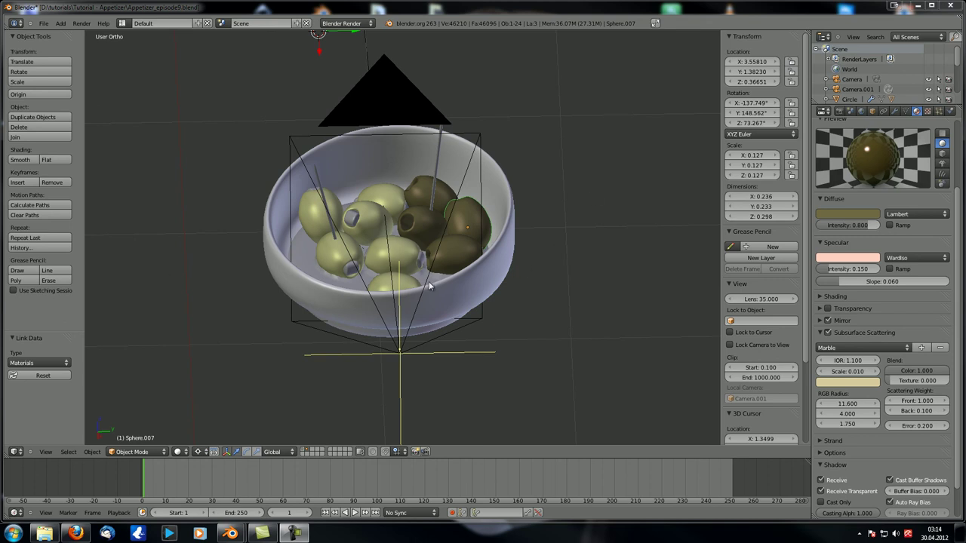
Bring up the olive render for another check and return to the scene.
{"action": "middle_click_drag", "start_coordinate": [429, 285], "coordinate": [390, 308]}
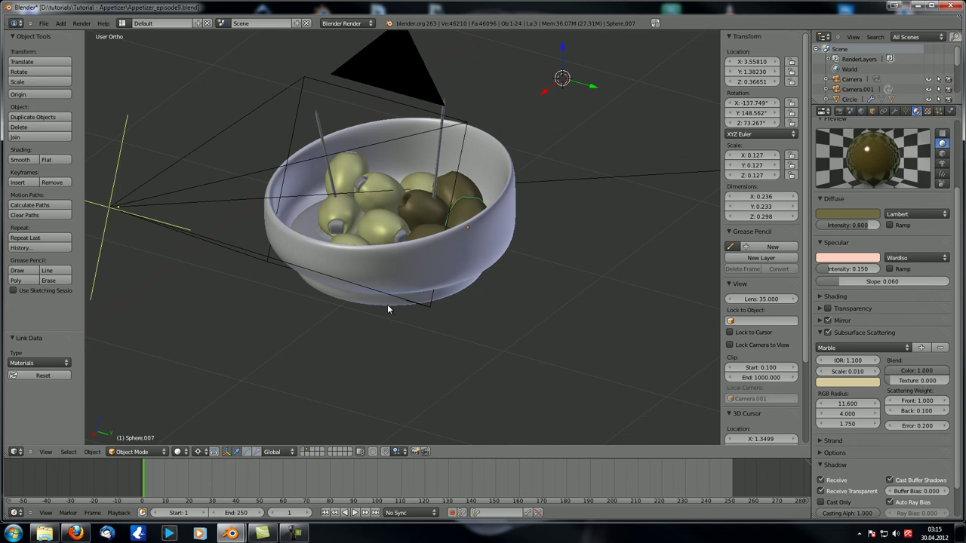
{"action": "key", "text": "F12"}
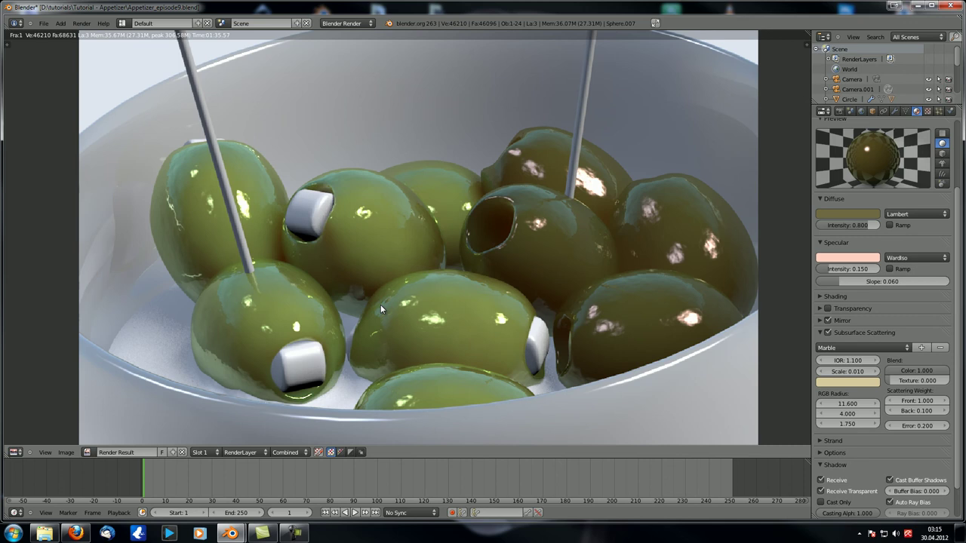
{"action": "key", "text": "Escape"}
Save the scene over the existing file Appetizer_episode9.blend.
{"action": "middle_click_drag", "start_coordinate": [382, 309], "coordinate": [345, 326]}
{"action": "scroll", "coordinate": [358, 270], "scroll_direction": "up", "scroll_amount": 5}
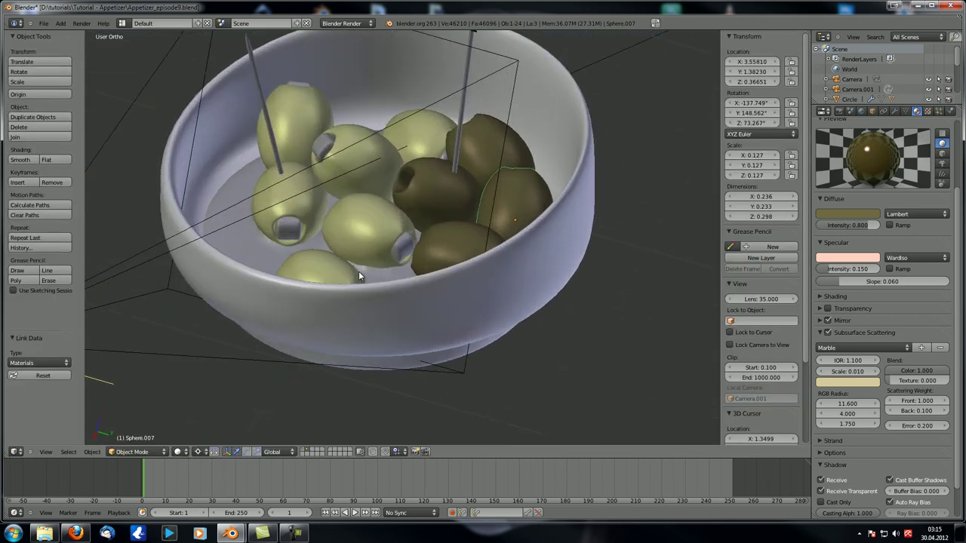
{"action": "key", "text": "ctrl+s"}
{"action": "left_click", "coordinate": [371, 275]}
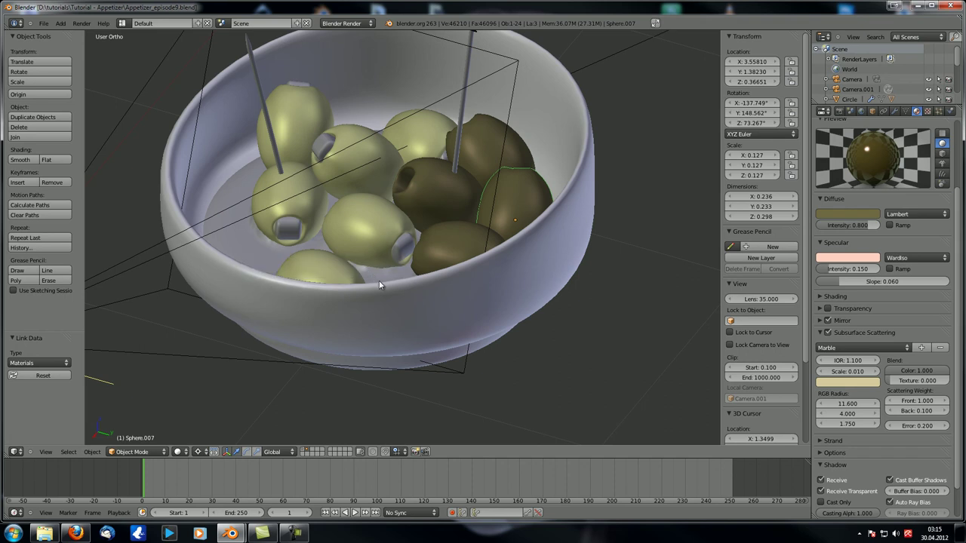
{"action": "scroll", "coordinate": [379, 280], "scroll_direction": "down", "scroll_amount": 4}
{"action": "mouse_move", "coordinate": [368, 286]}
{"action": "middle_mouse_down"}
{"action": "mouse_move", "coordinate": [350, 273]}
{"action": "mouse_move", "coordinate": [372, 304]}
{"action": "middle_mouse_up"}
{"action": "middle_click_drag", "start_coordinate": [411, 257], "coordinate": [344, 298]}
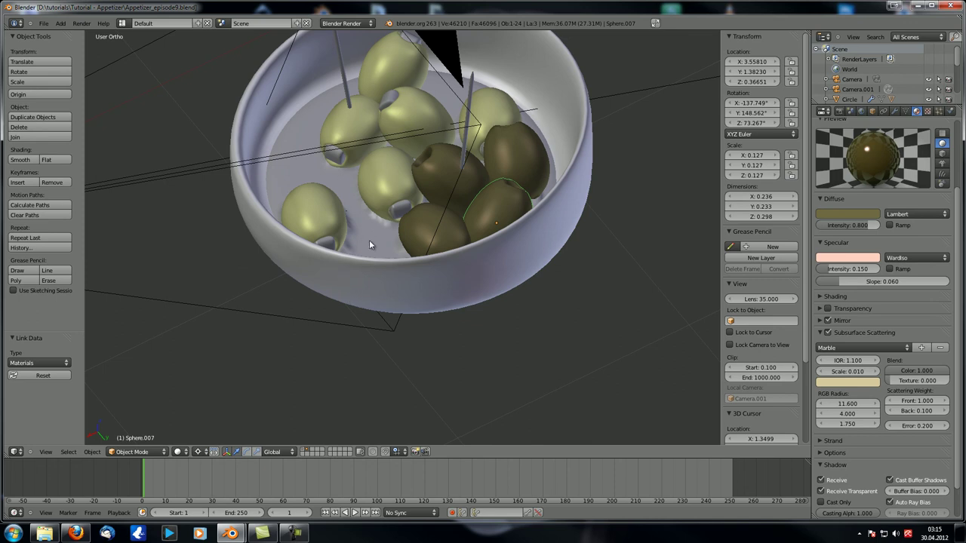
{"action": "middle_click_drag", "start_coordinate": [369, 239], "coordinate": [400, 239]}
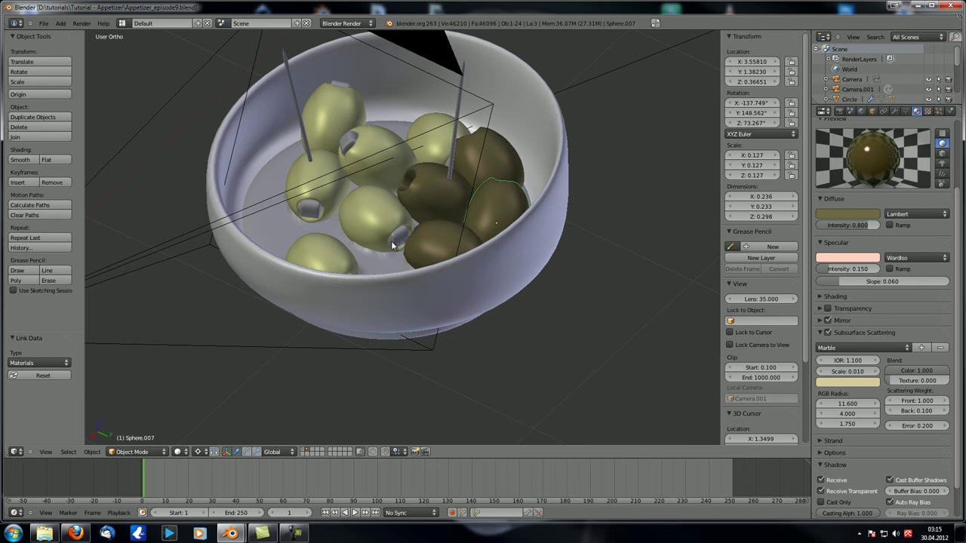
{"action": "middle_click_drag", "start_coordinate": [395, 245], "coordinate": [365, 205]}
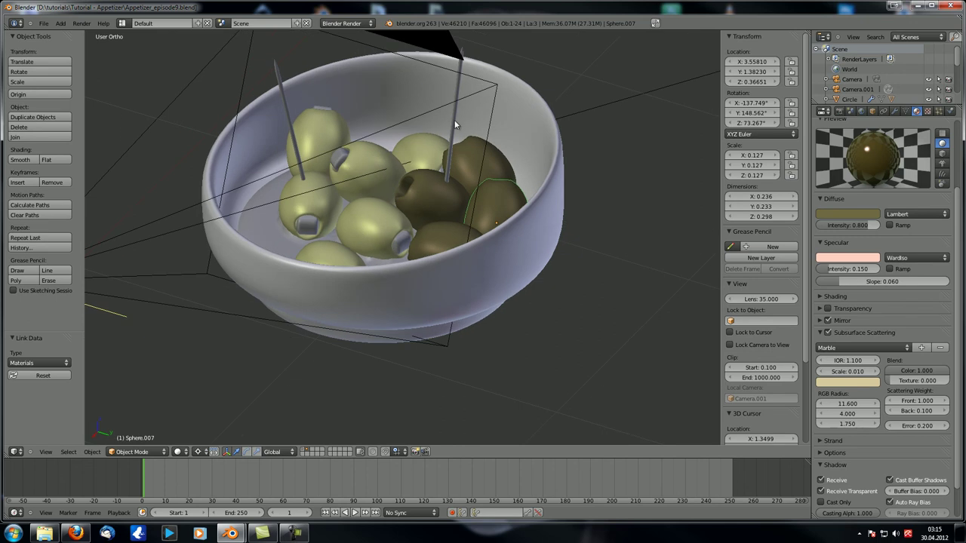
{"action": "scroll", "coordinate": [447, 156], "scroll_direction": "down", "scroll_amount": 7}
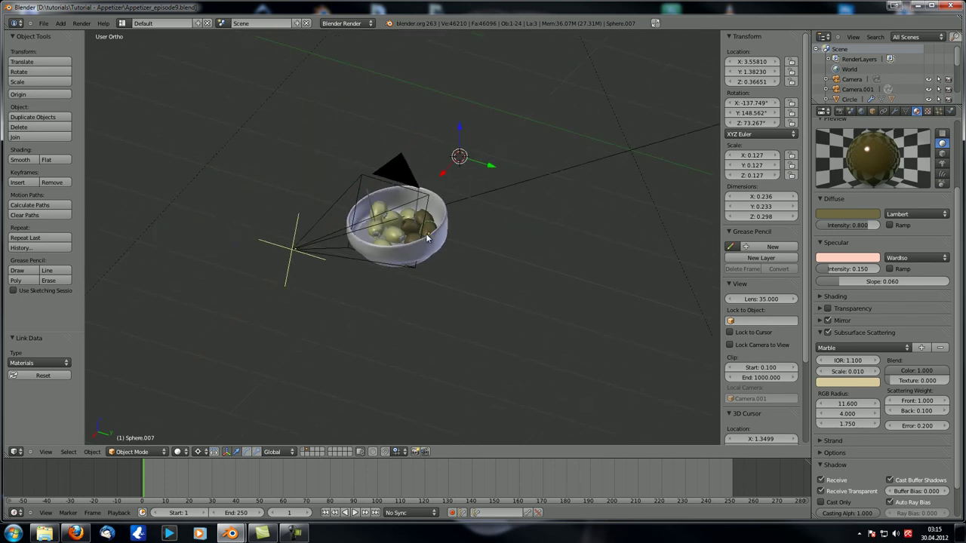
{"action": "scroll", "coordinate": [427, 238], "scroll_direction": "up", "scroll_amount": 1}
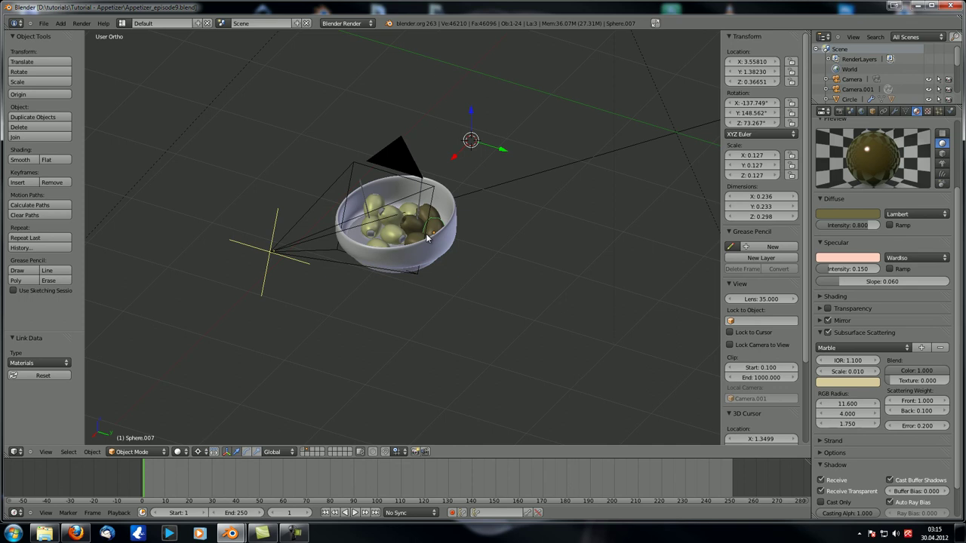